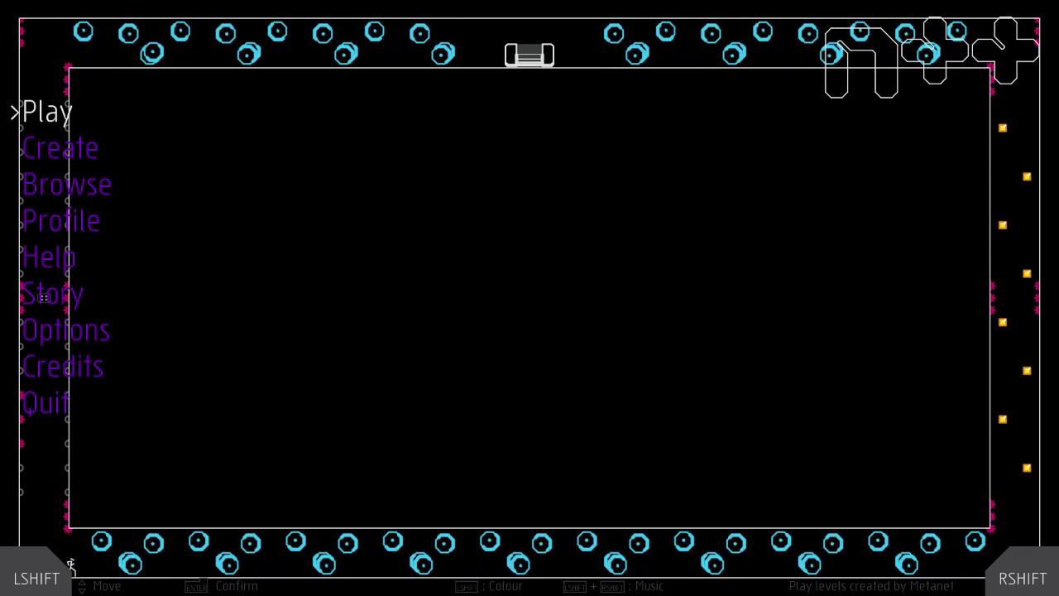
Open the Solo episodes screen and switch to the N++ set, with B-09 selected
key("Return")
key("Return")
key("Page_Down")
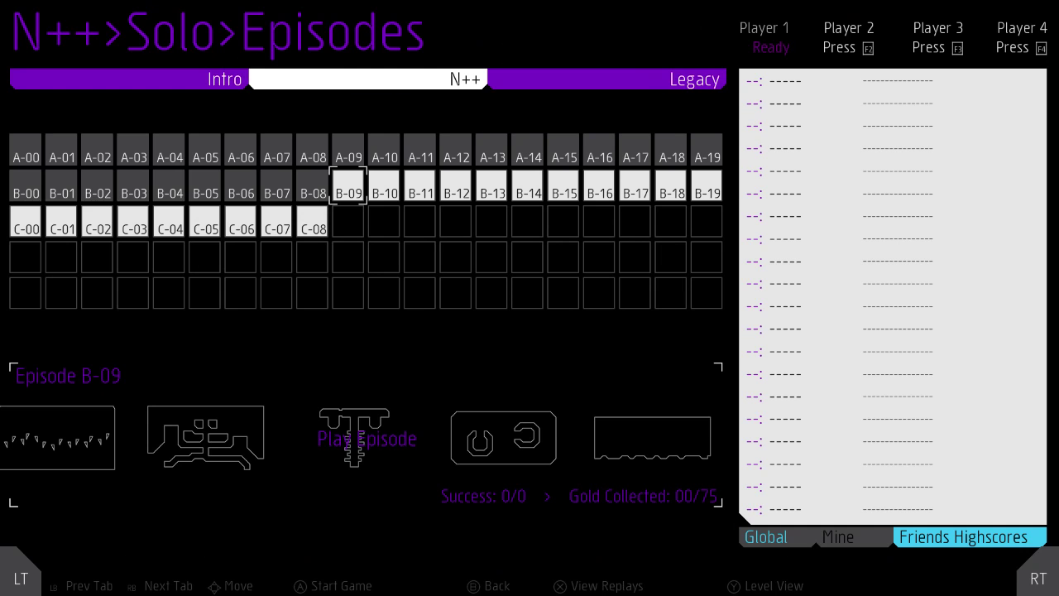
Launch Episode B-09 and attempt 'far fall, eh?', dying on the mines, then retry
key("Return")
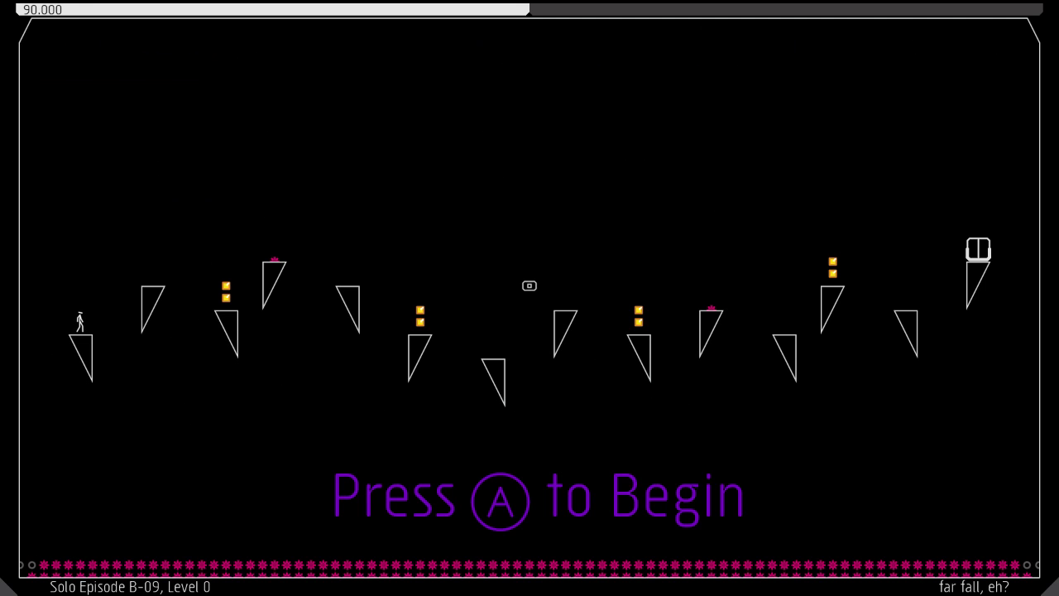
key("Right")
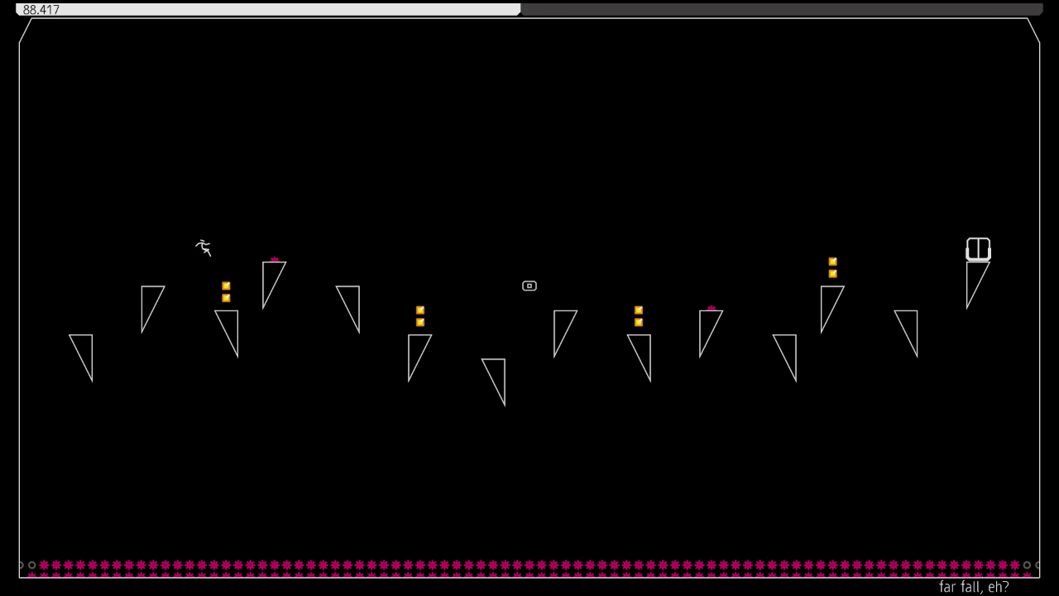
key("Right")
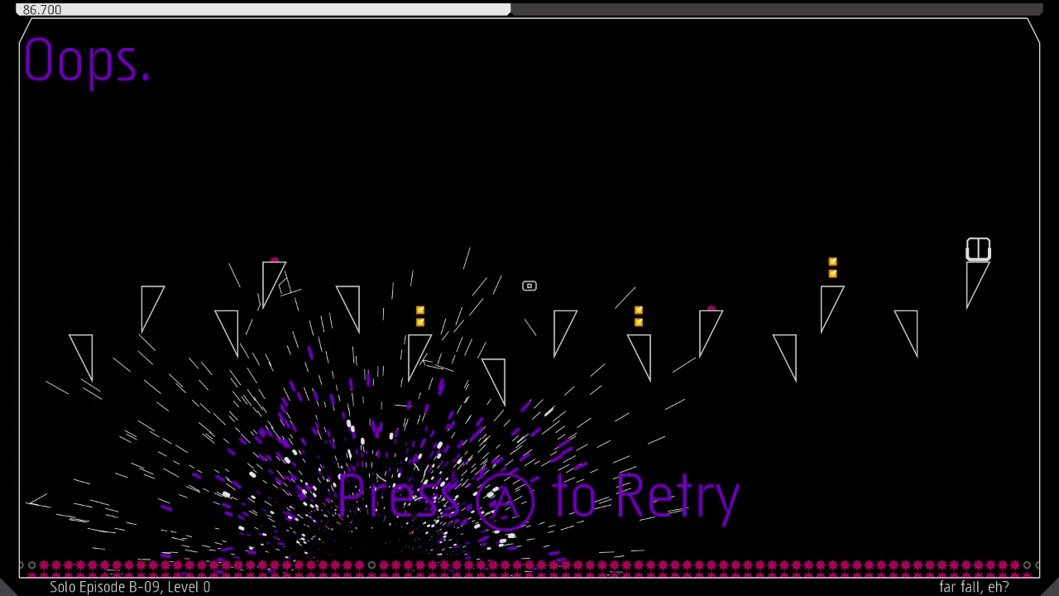
key("Return")
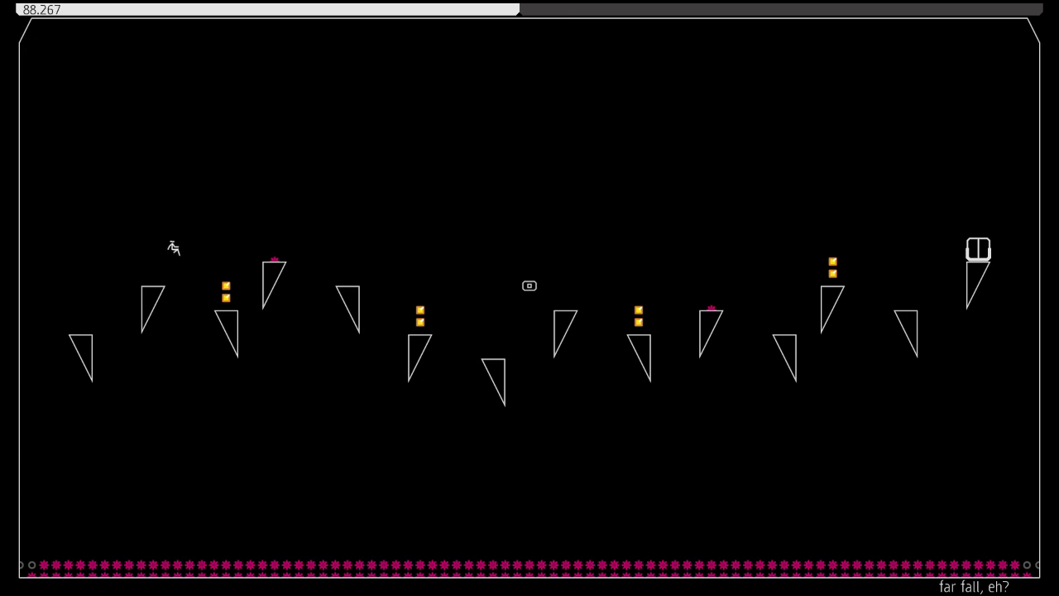
Jump across the triangles in 'far fall, eh?', hitting the switch and collecting gold, into the exit
key("Right")
key("space")
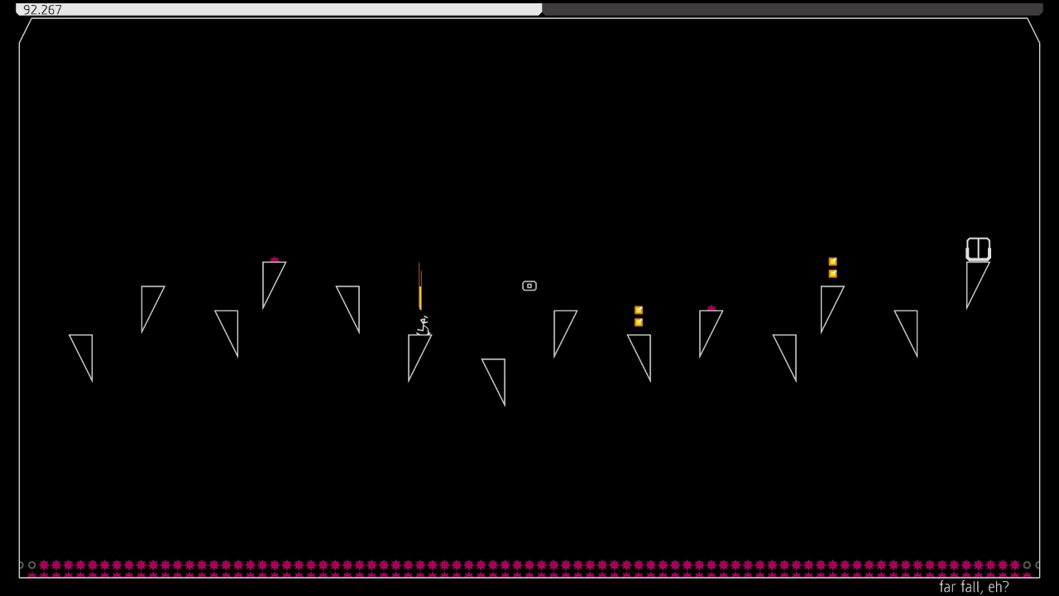
key("space")
key("space")
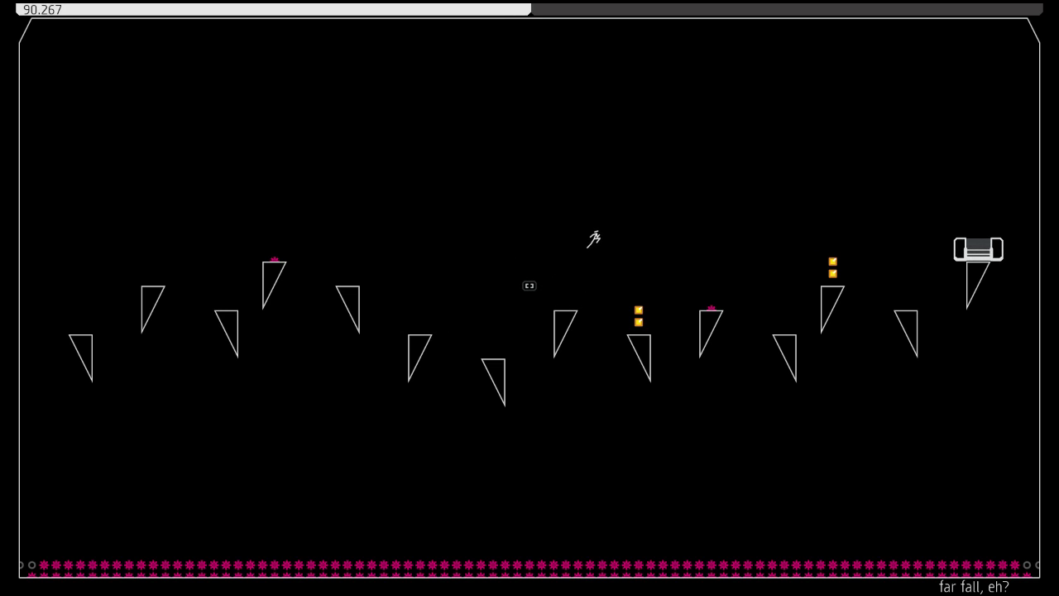
key("space")
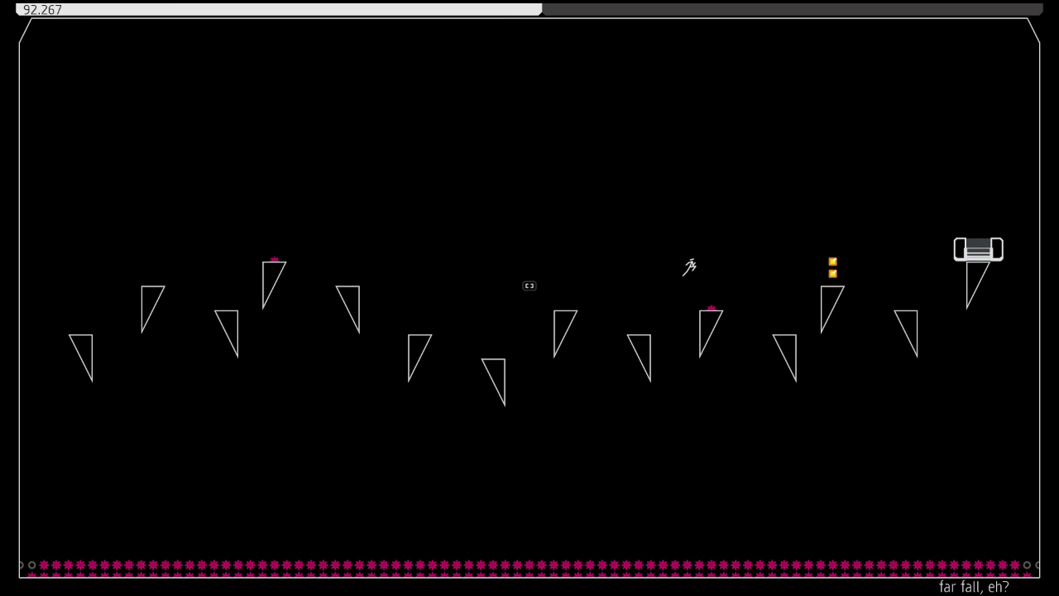
key("space")
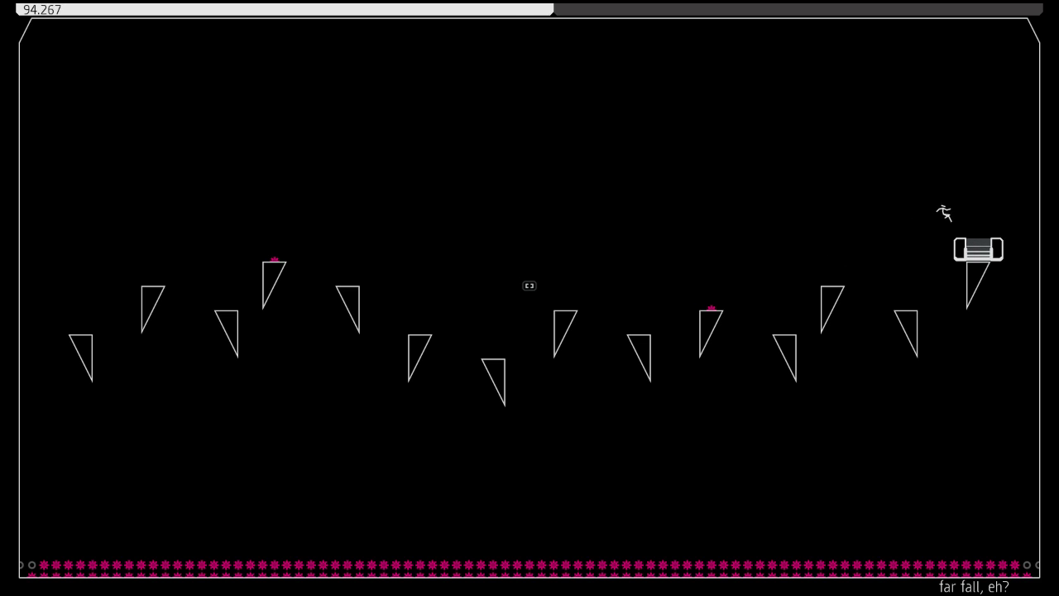
key("space")
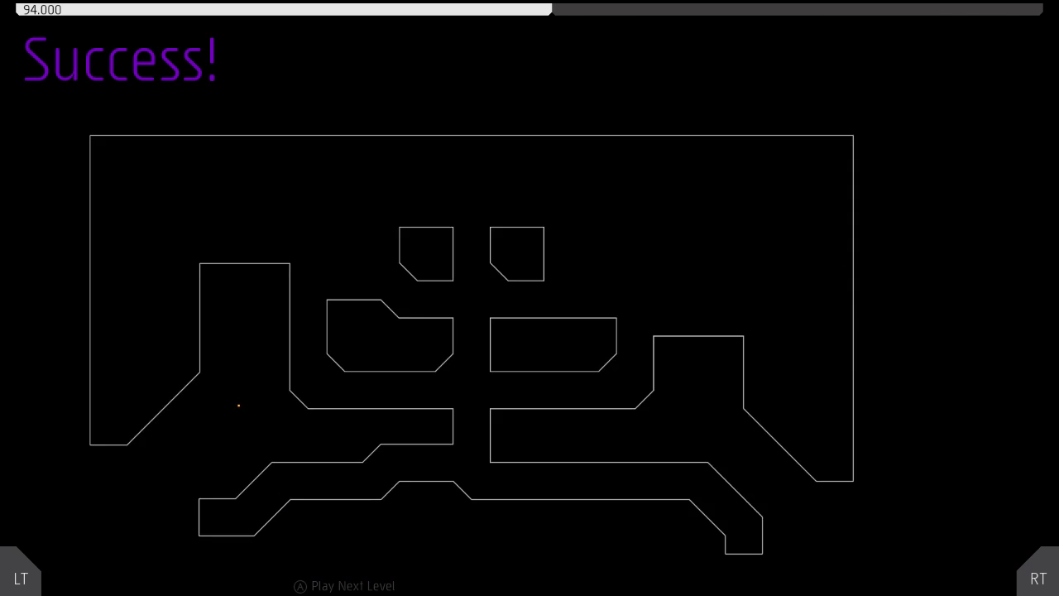
Start 'architectural relief', climbing the left pillar and collecting the central and left gold columns
key("space")
key("Right")
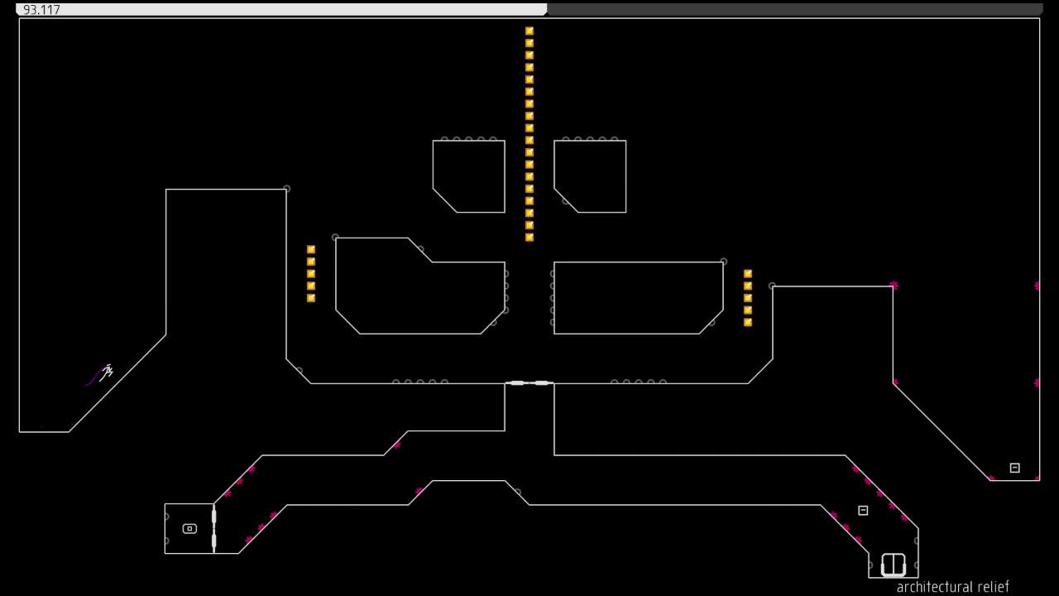
key("space")
key("space")
key("space")
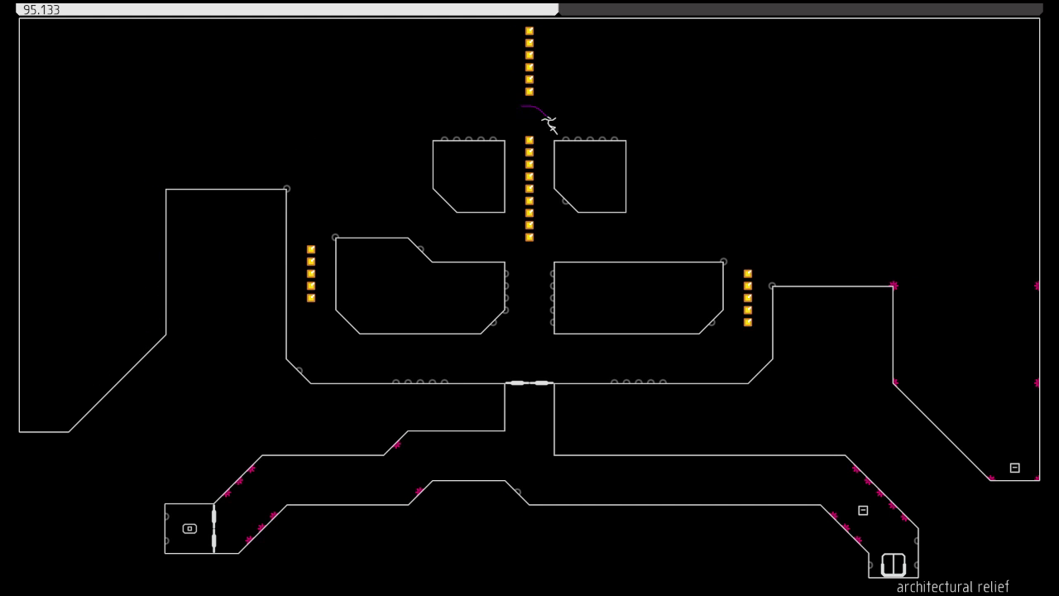
key("space")
key("Left")
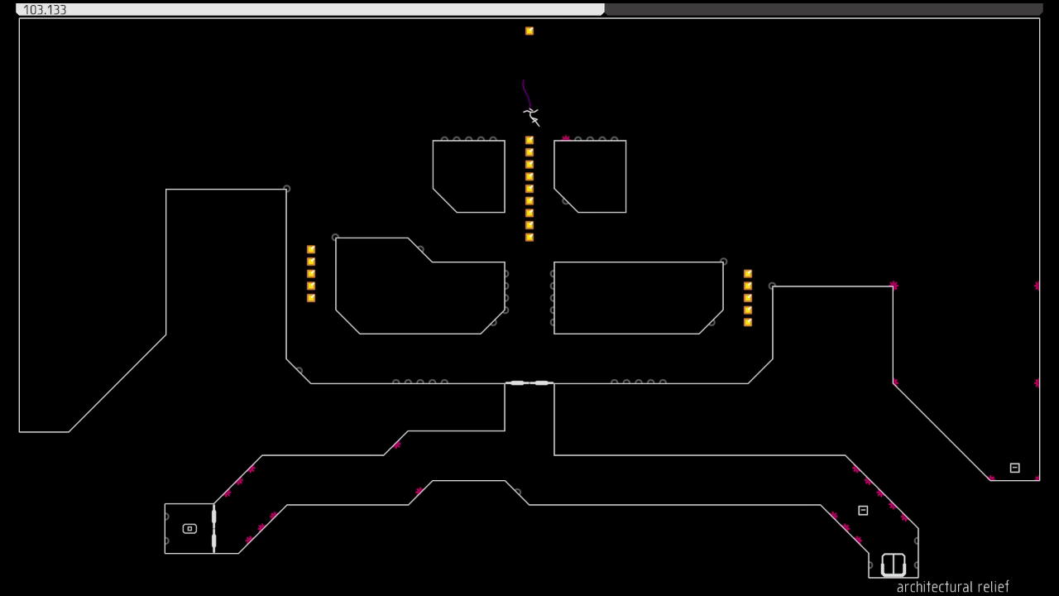
key("Right")
key("Right")
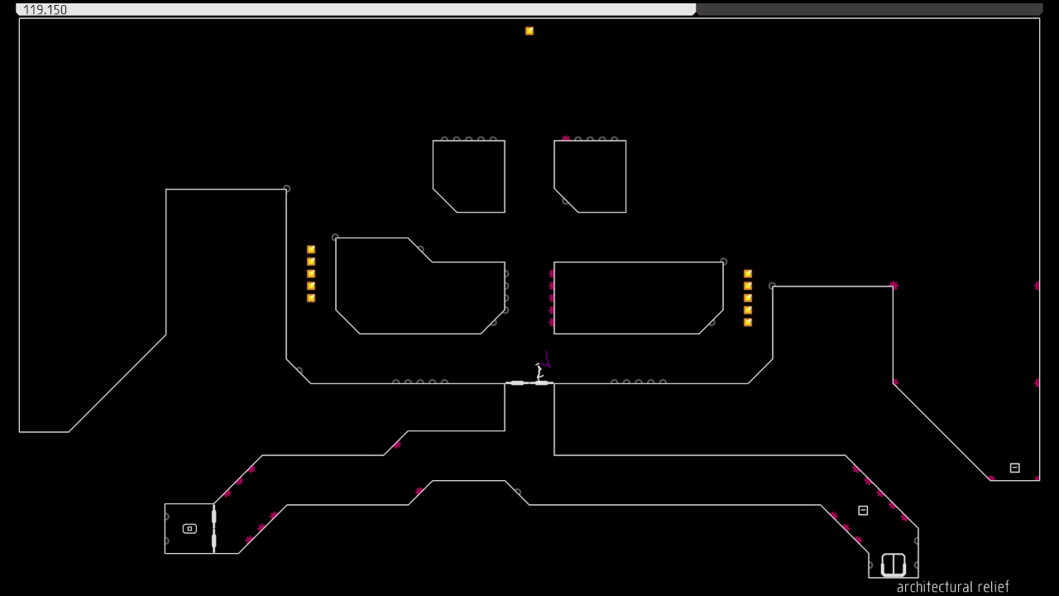
key("Left")
key("space")
key("space")
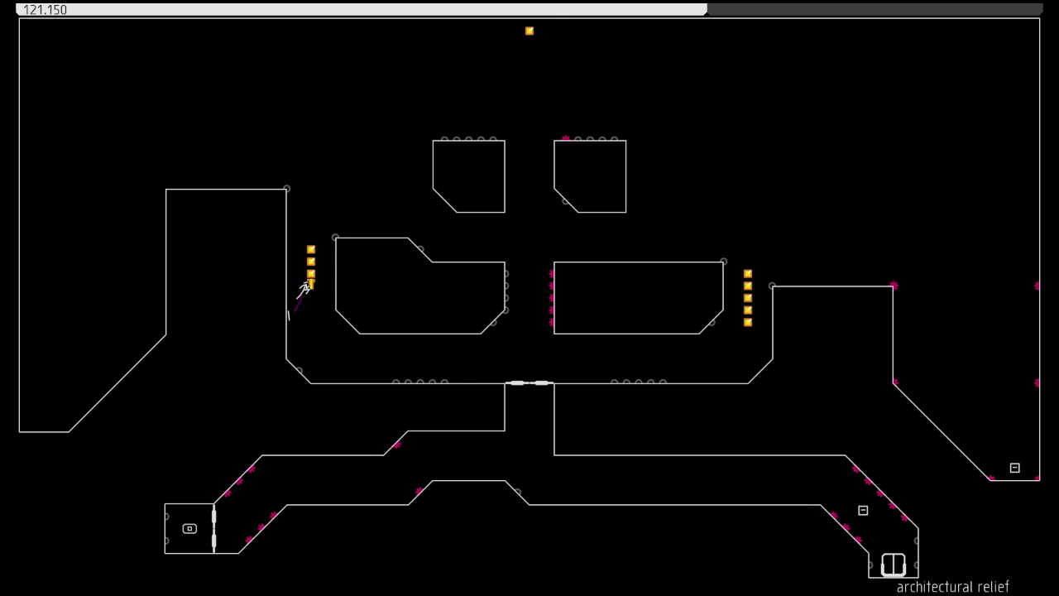
key("Left")
key("Right")
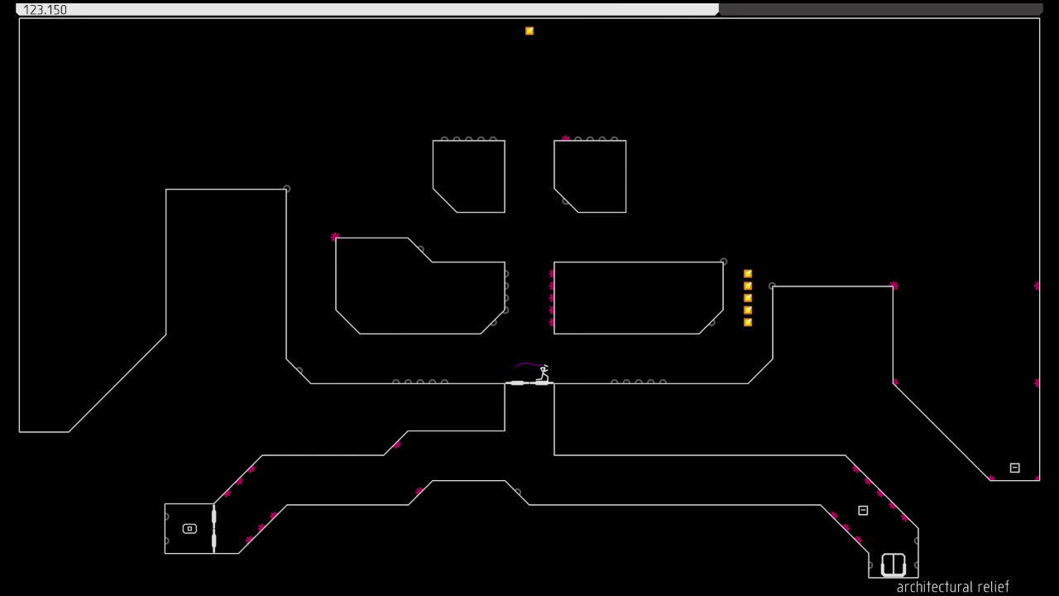
Jump the gap for the right gold column, then drop to the bottom floor and hit the switch
key("space")
key("space")
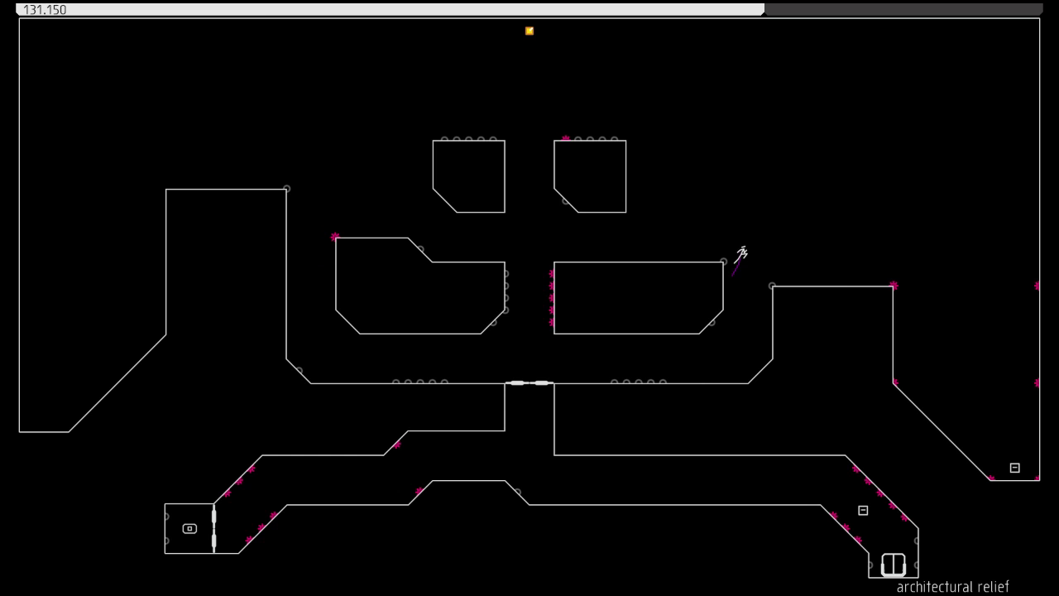
key("space")
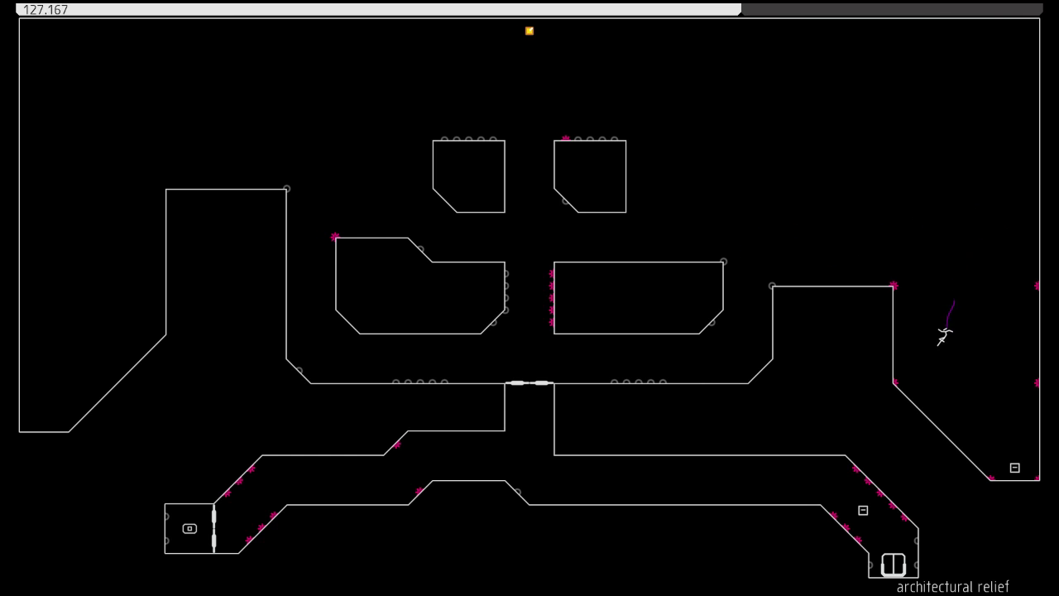
key("space")
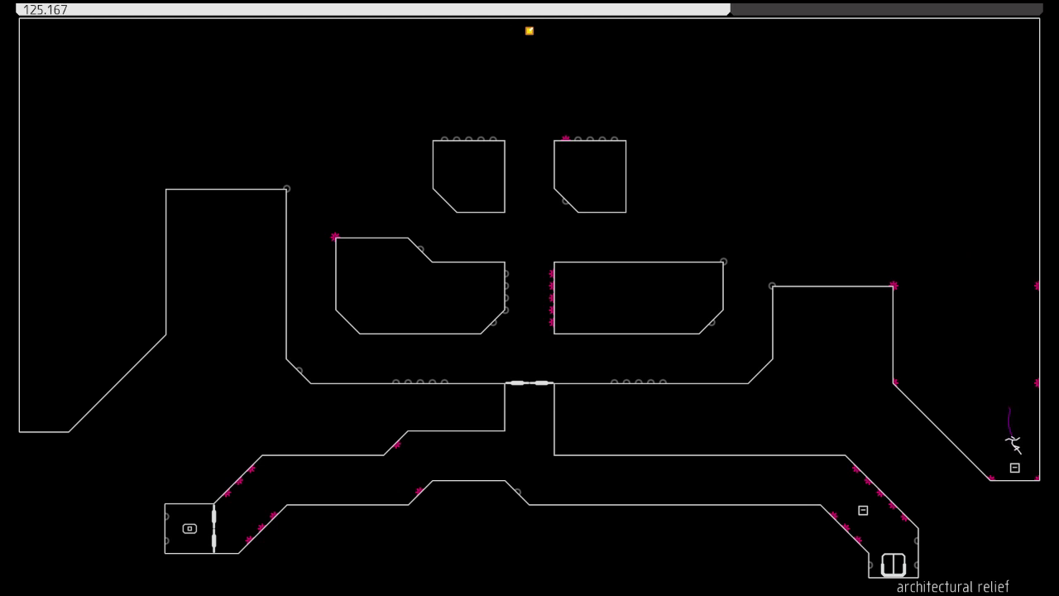
key("Left")
key("space")
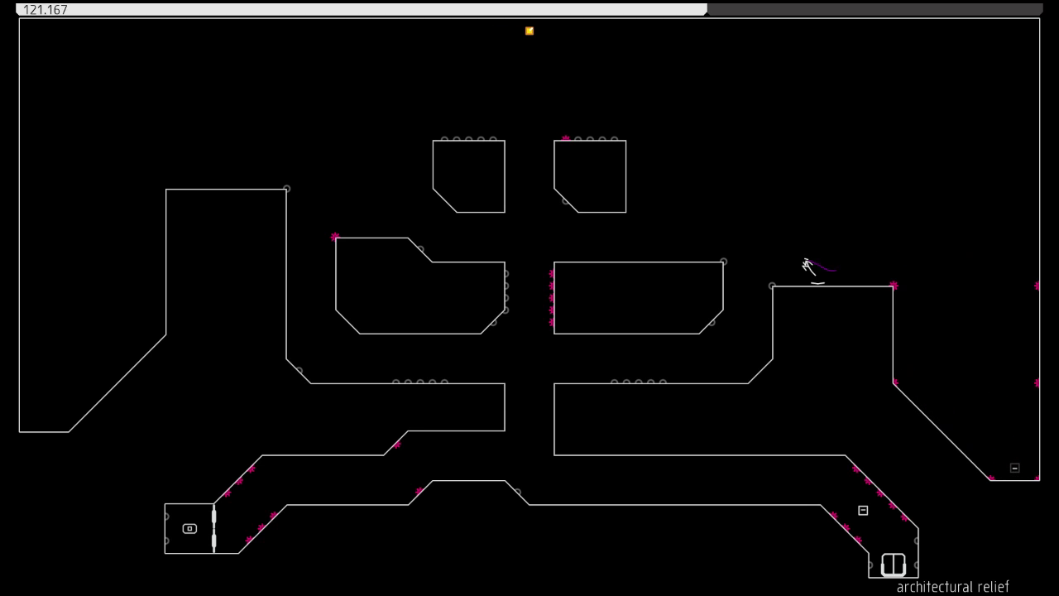
key("space")
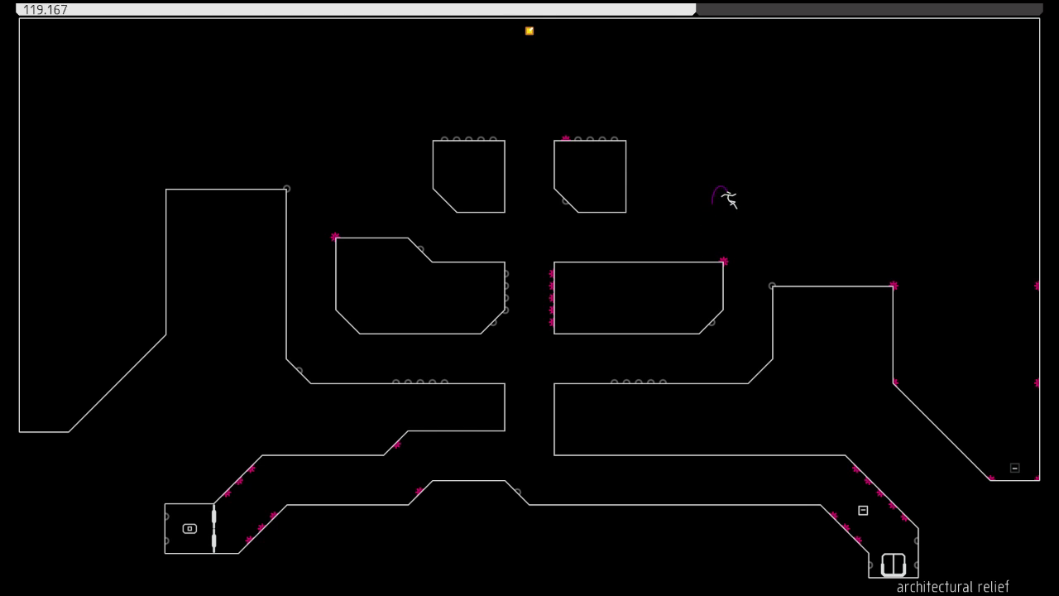
key("Left")
key("space")
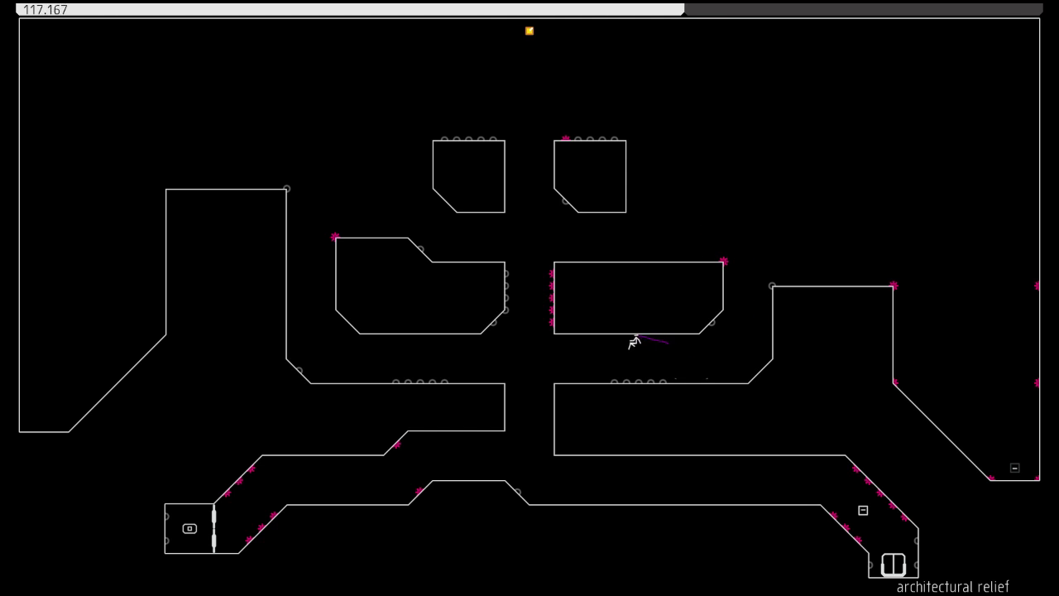
key("Right")
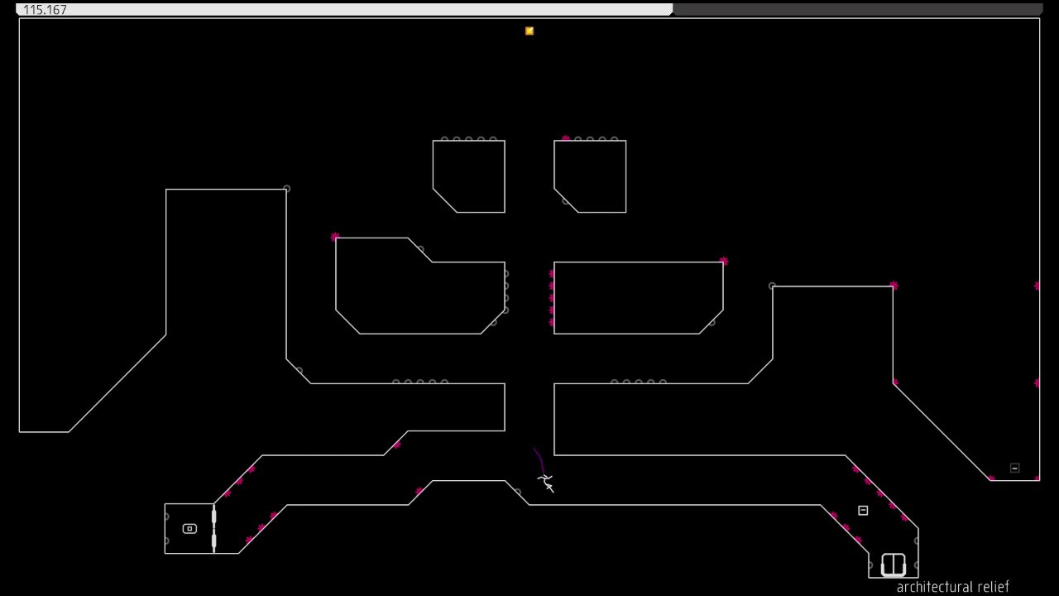
key("Right")
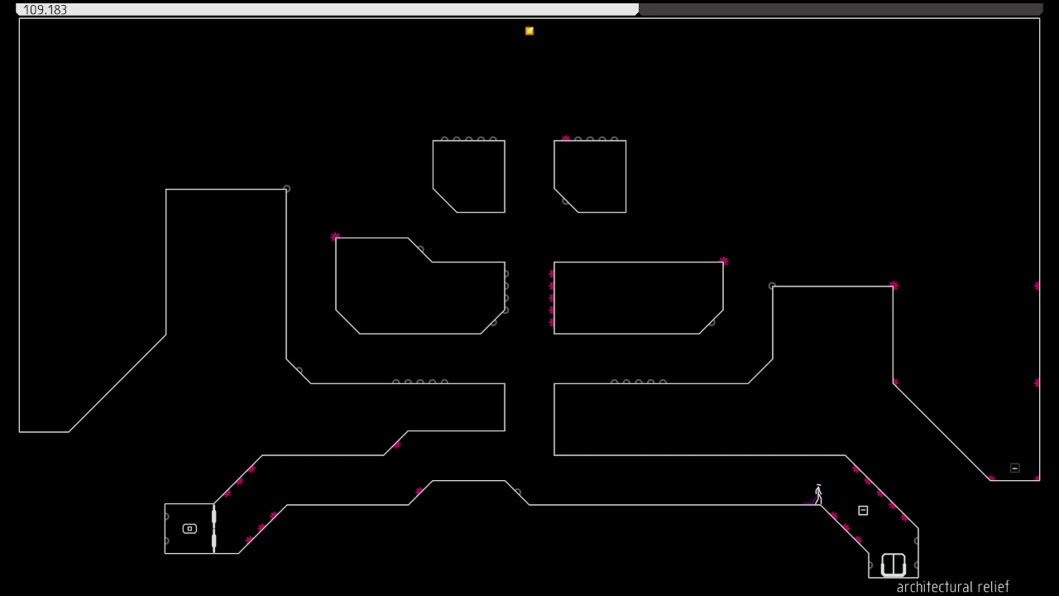
key("space")
key("Right")
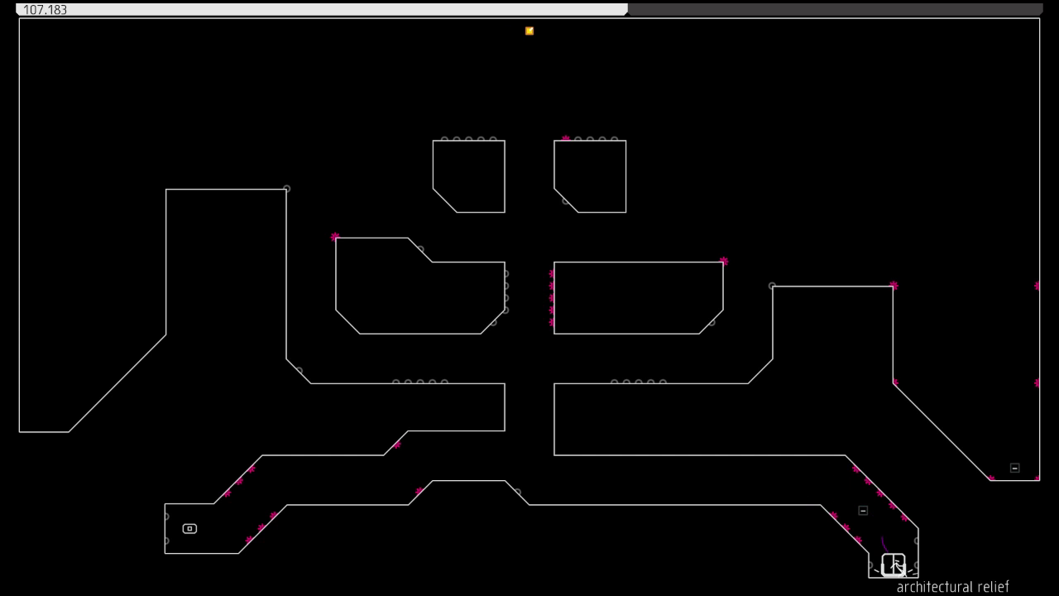
Run the lower corridor past the hazards into the exit door, then continue to the episode overview
key("Left")
key("space")
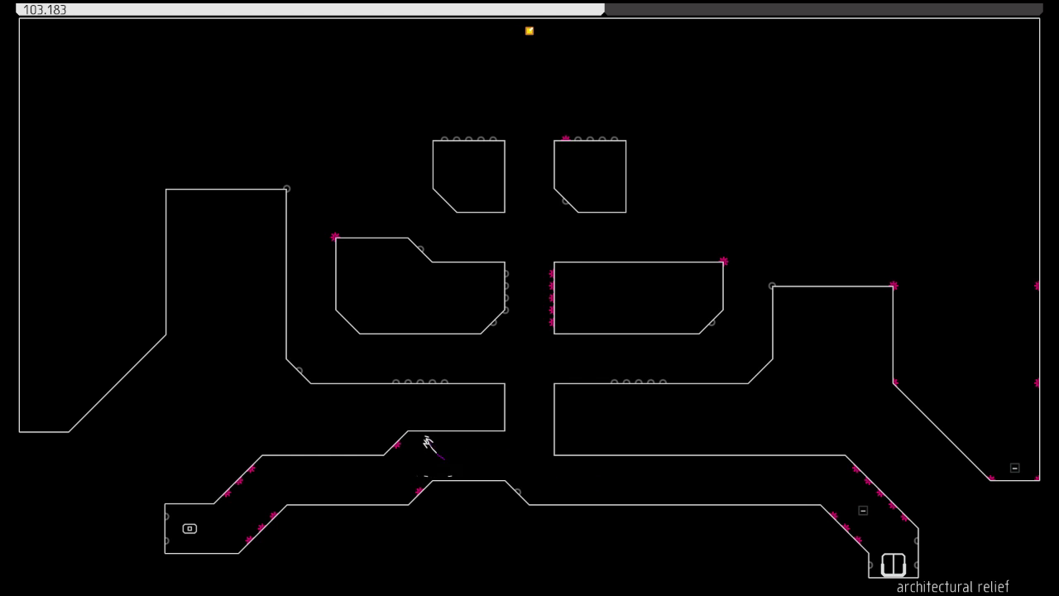
key("space")
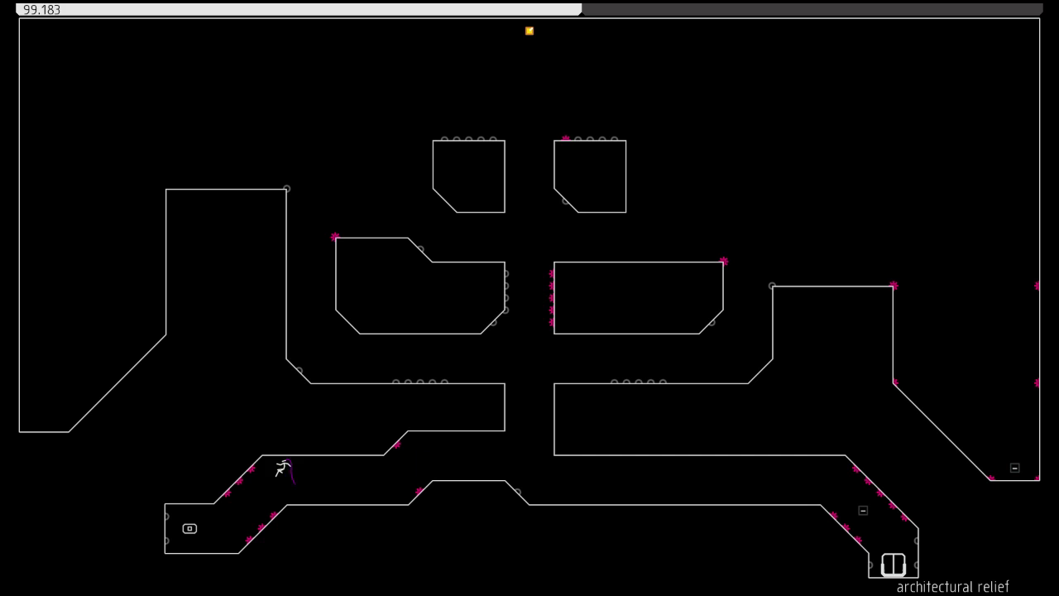
key("Left")
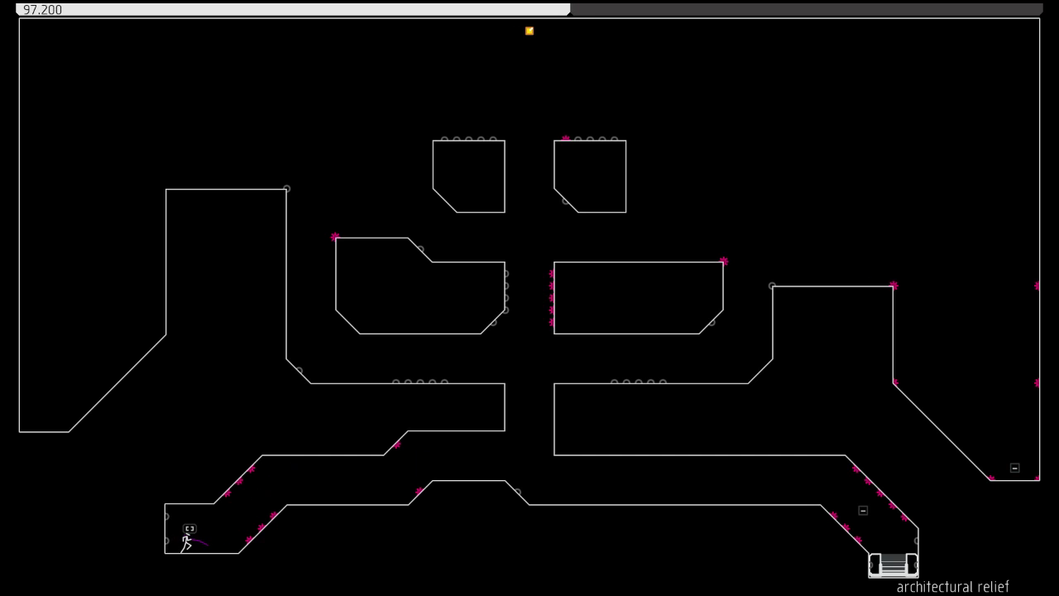
key("Right")
key("space")
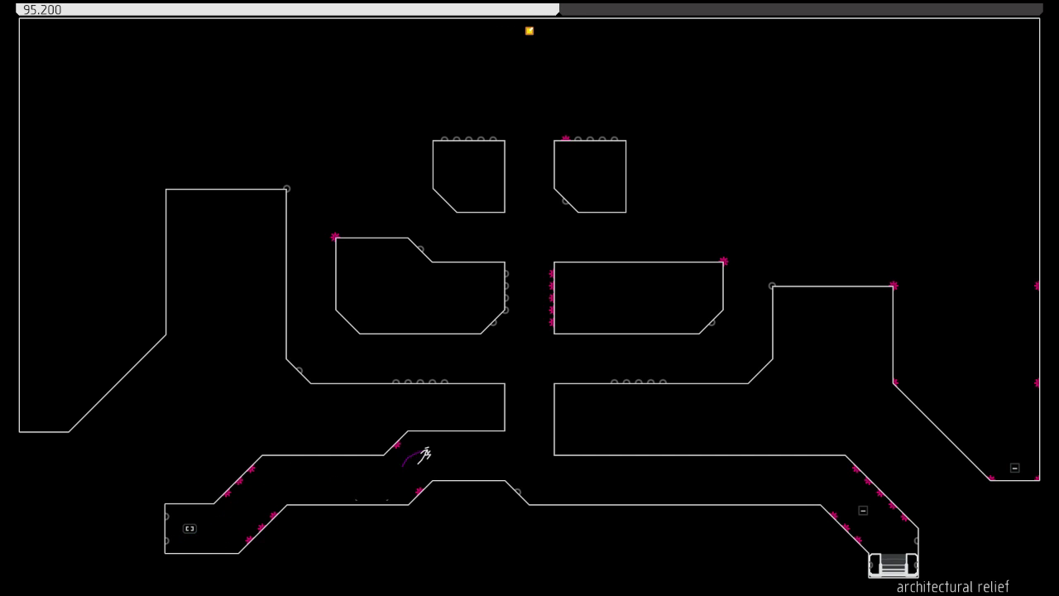
key("Right")
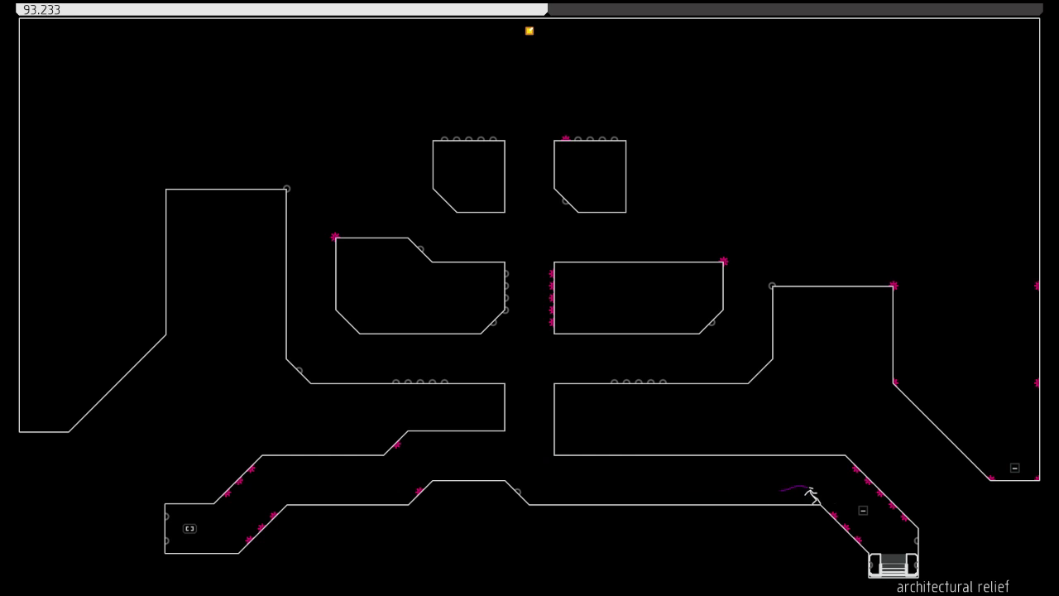
key("Right")
key("space")
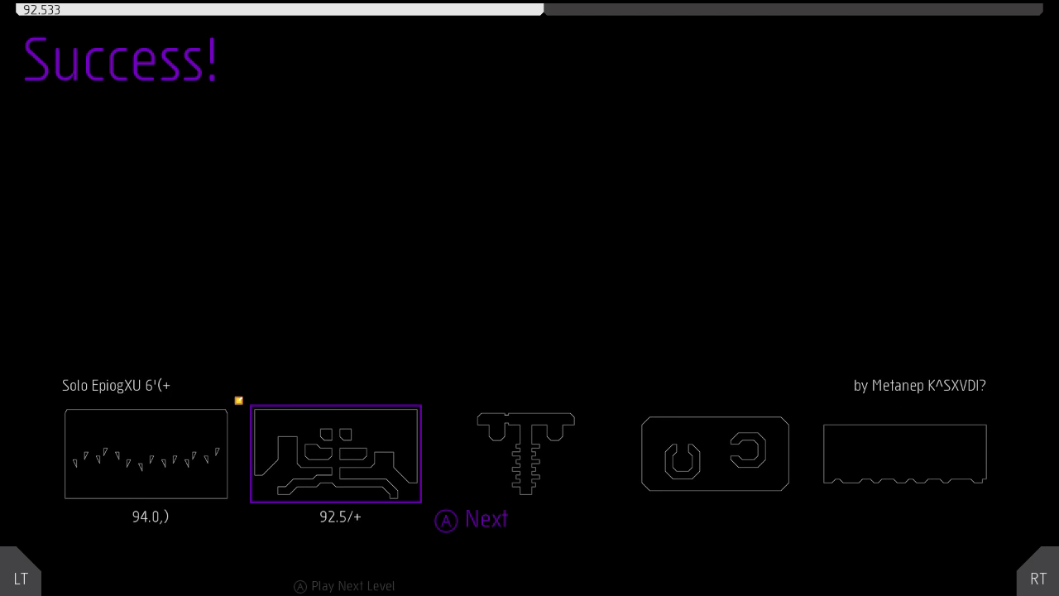
Load the T-shaped level 2 and collect the left room's gold, wall-jumping out through the gap
key("space")
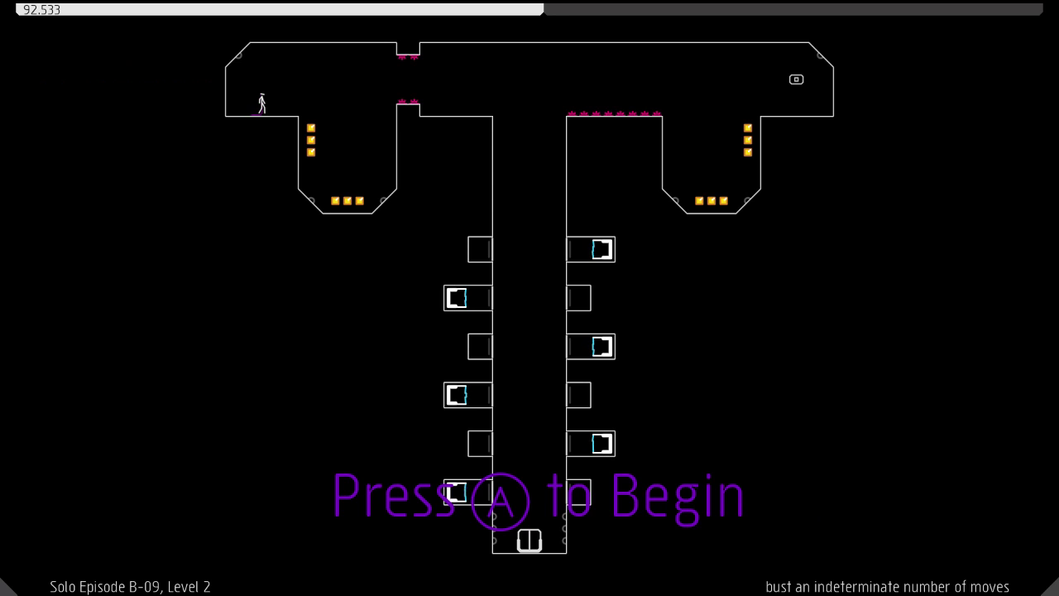
key("Right")
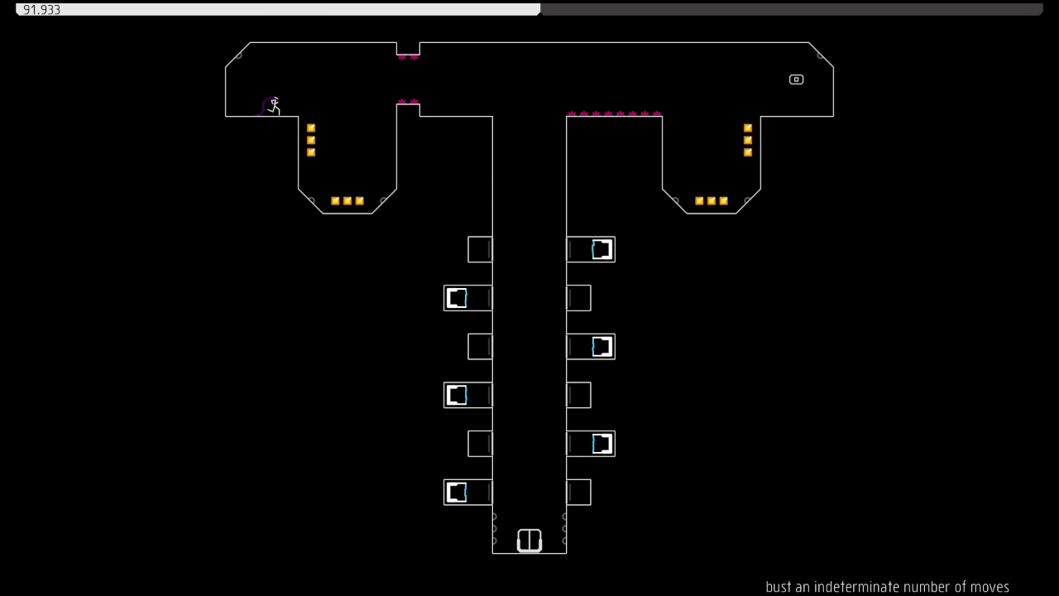
key("space")
key("Left")
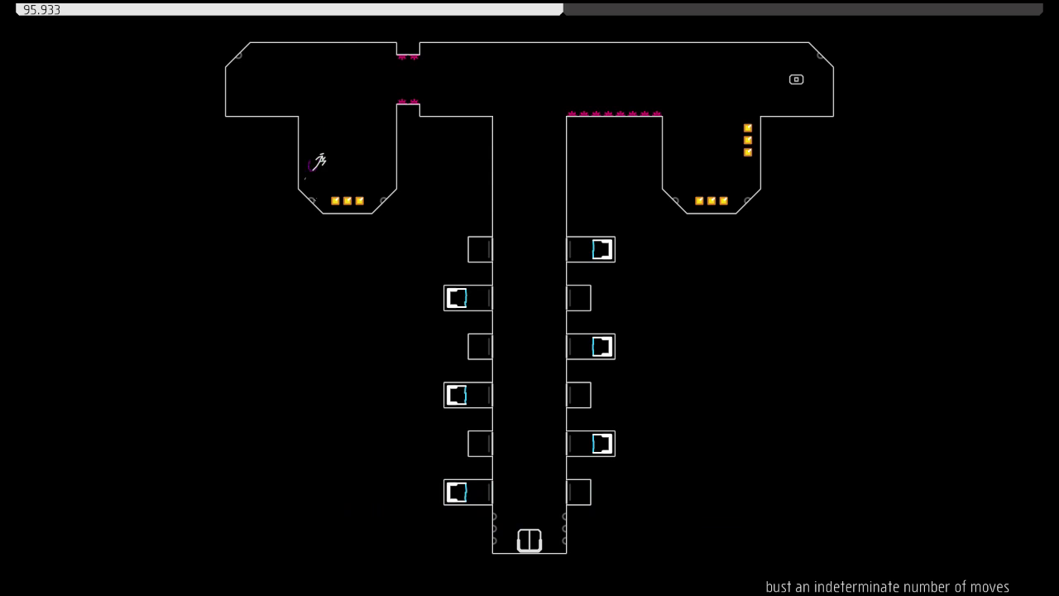
key("Right")
key("Left")
key("space")
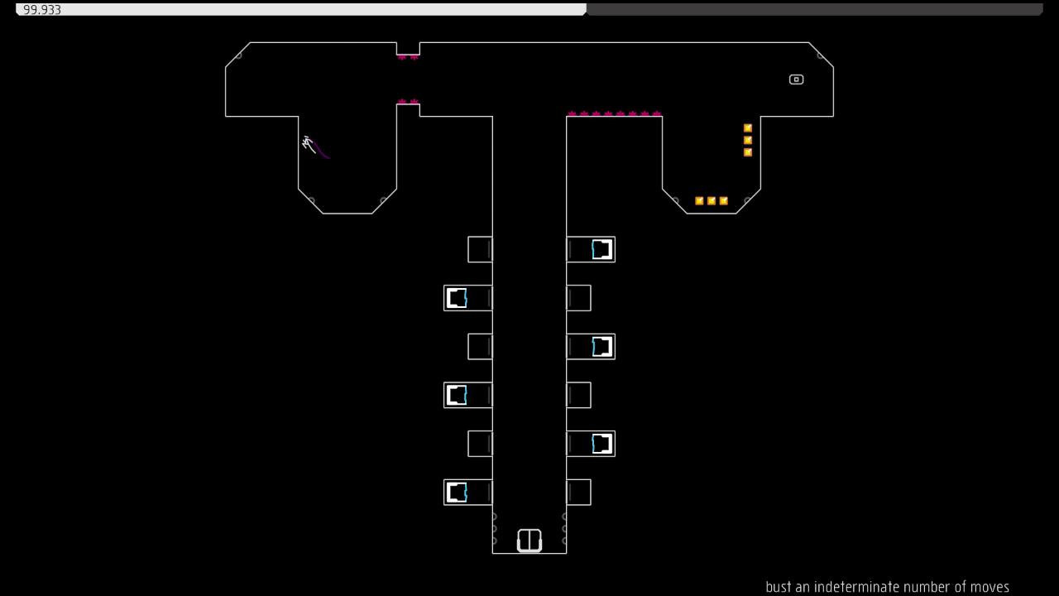
key("space")
key("Right")
key("space")
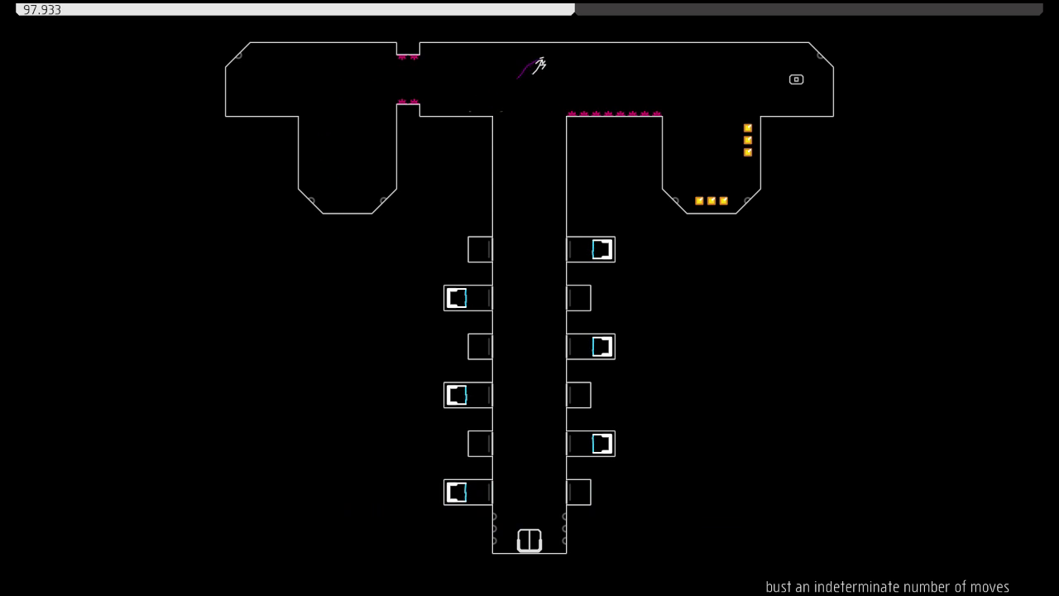
Collect the right-side gold, hit the exit switch, and drop down the central shaft into the exit
key("Left")
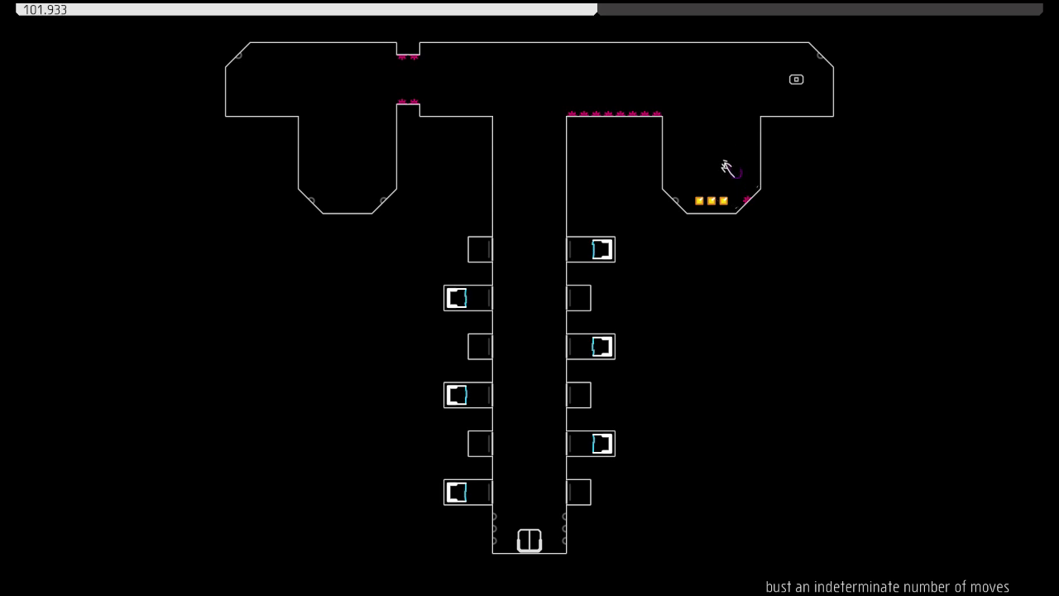
key("Left")
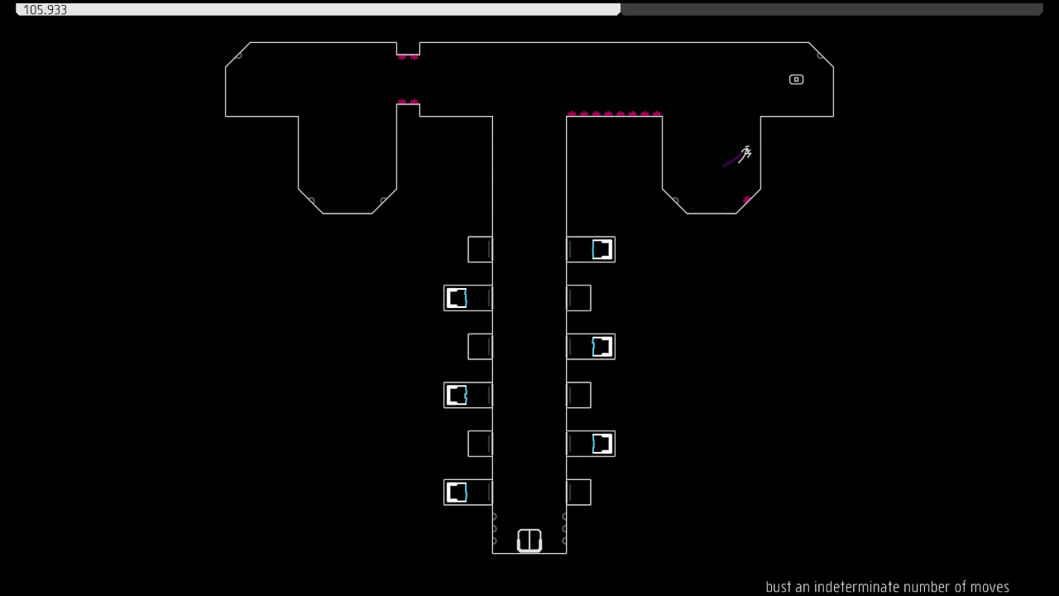
key("Right")
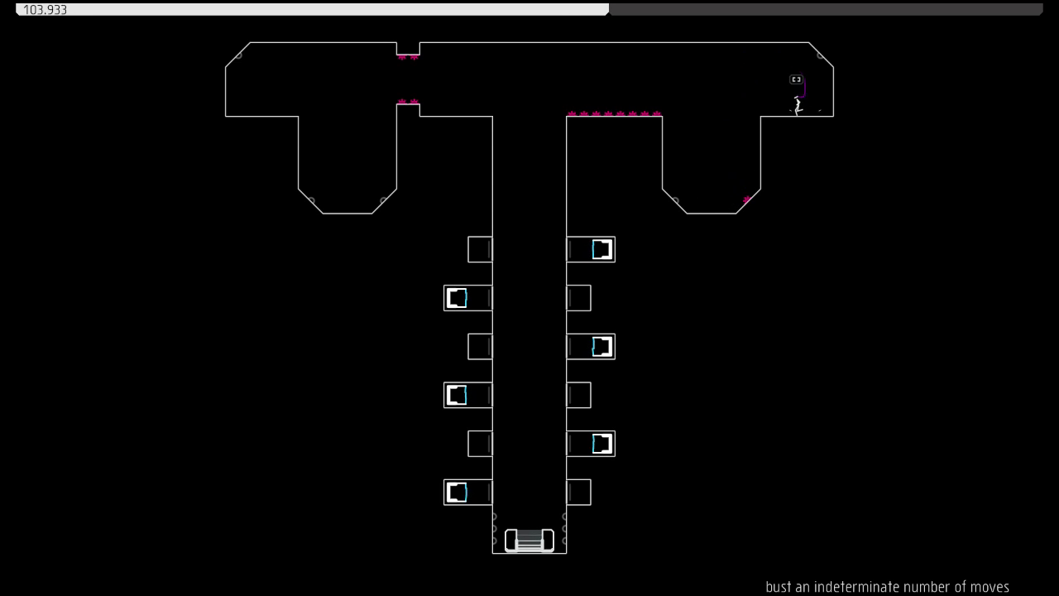
key("Left")
key("space")
key("Left")
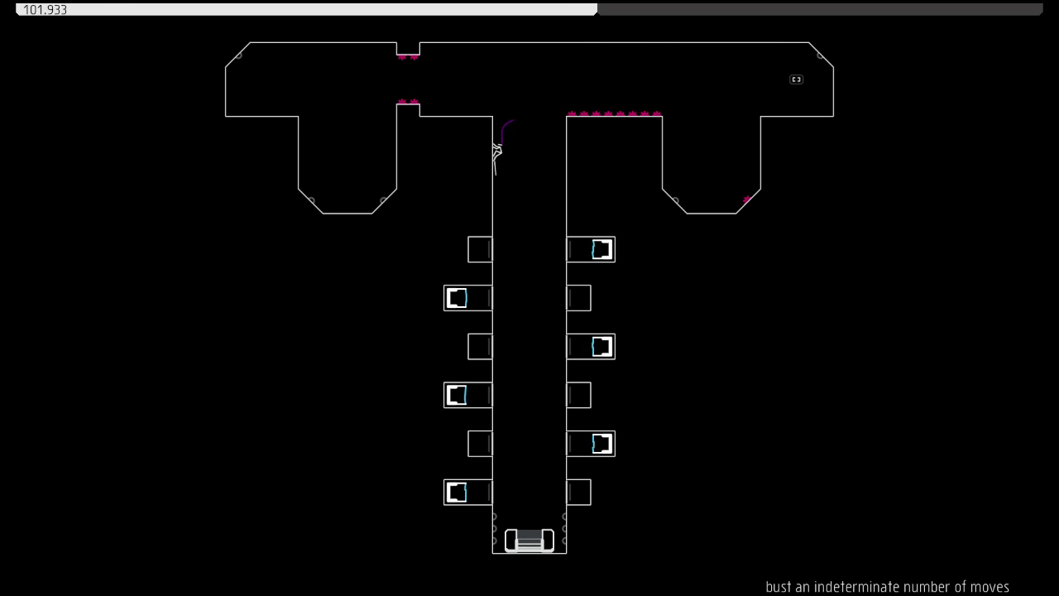
key("space")
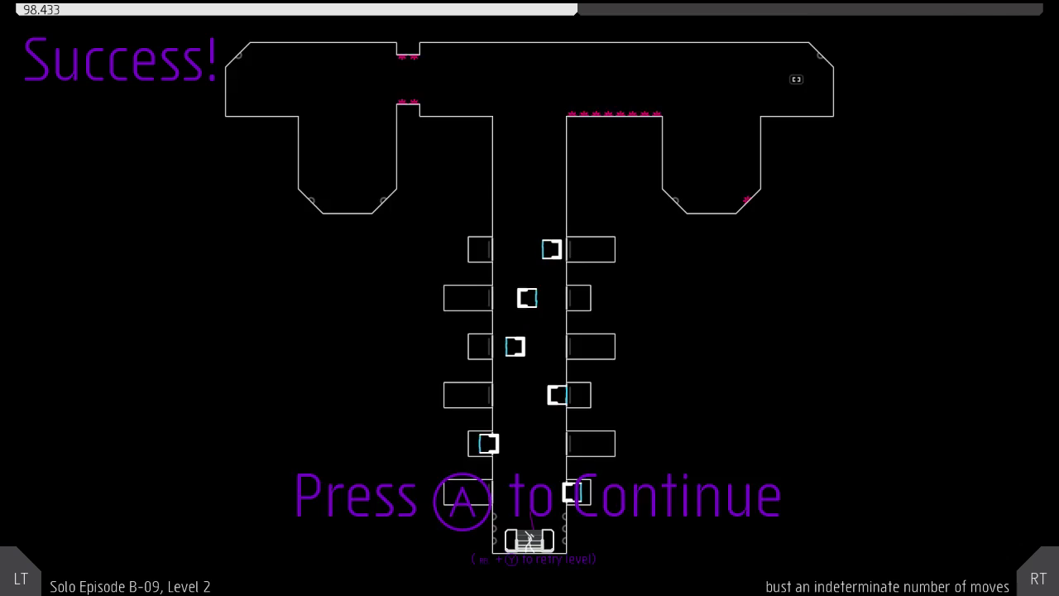
key("space")
key("space")
key("space")
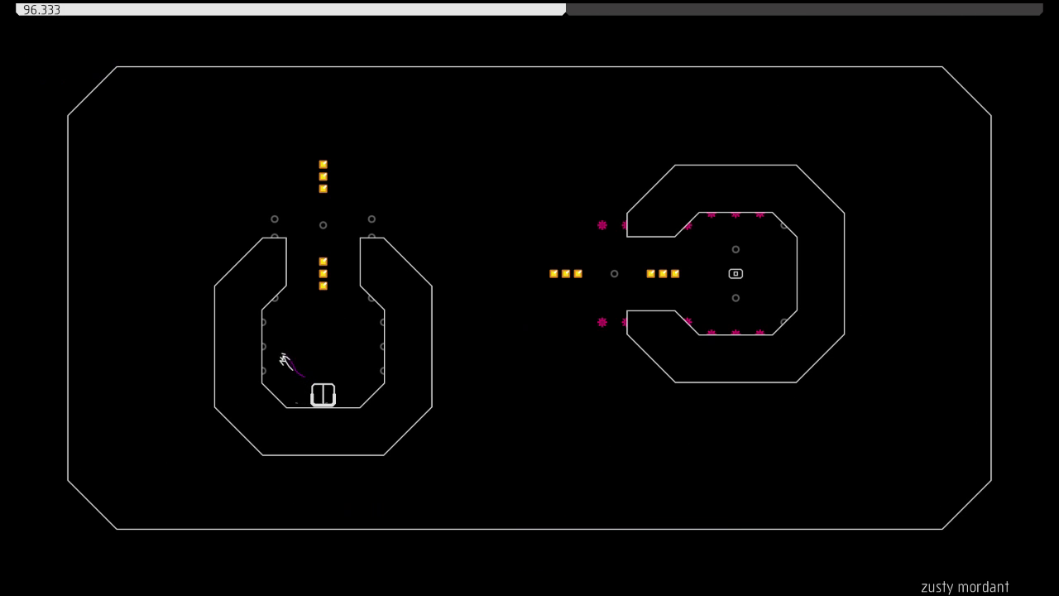
Collect gold on 'zusty mordant' and hit the exit switch, then die turning back left
key("Right")
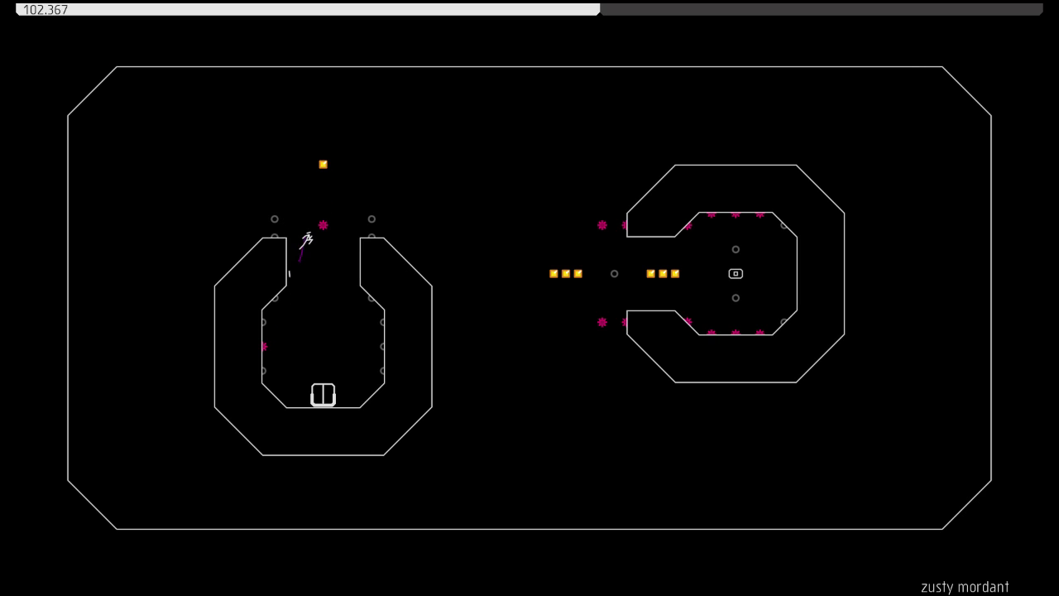
key("Right")
key("Right")
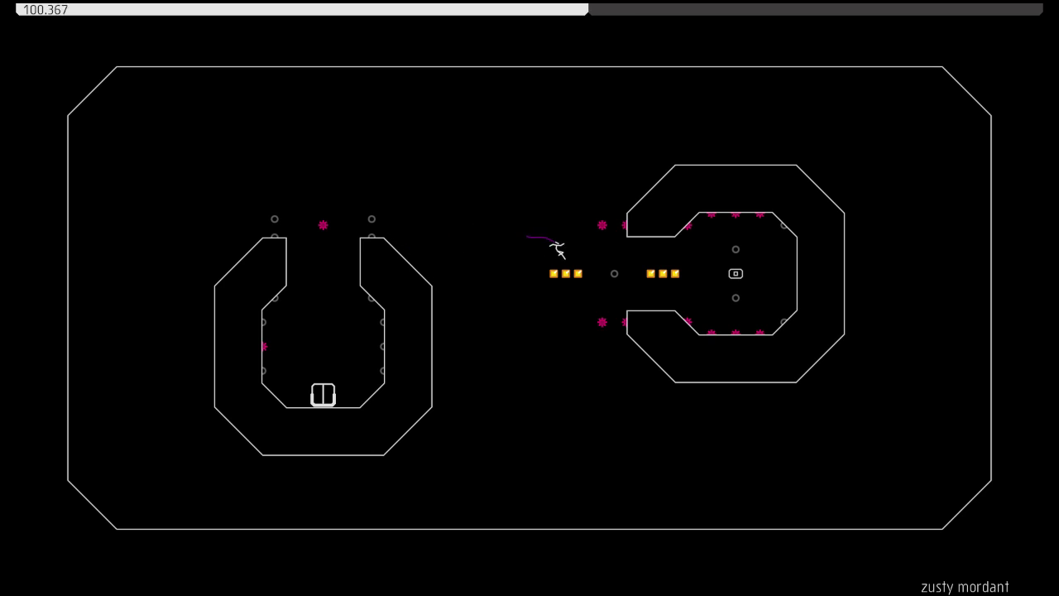
key("Right")
key("Left")
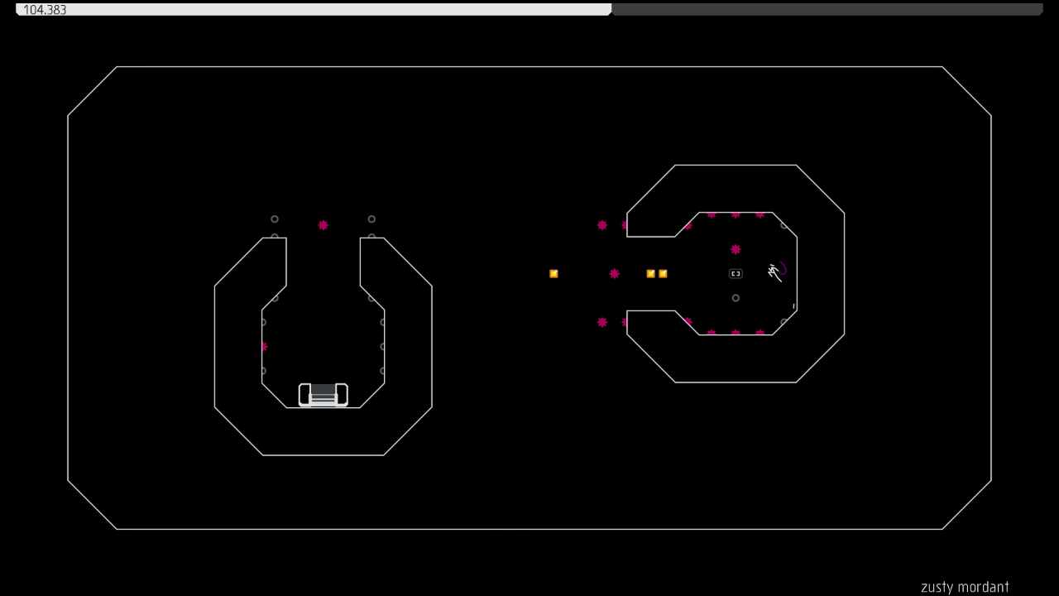
Retry 'zusty mordant', grabbing the middle and right gold columns and opening the exit before dying again
key("space")
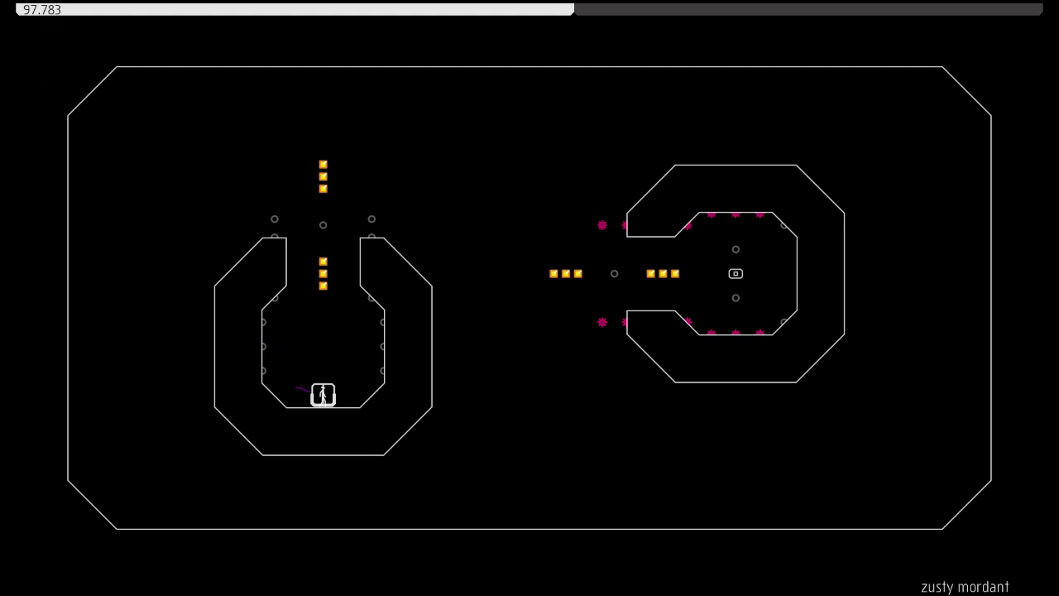
key("Right")
key("space")
key("space")
key("Left")
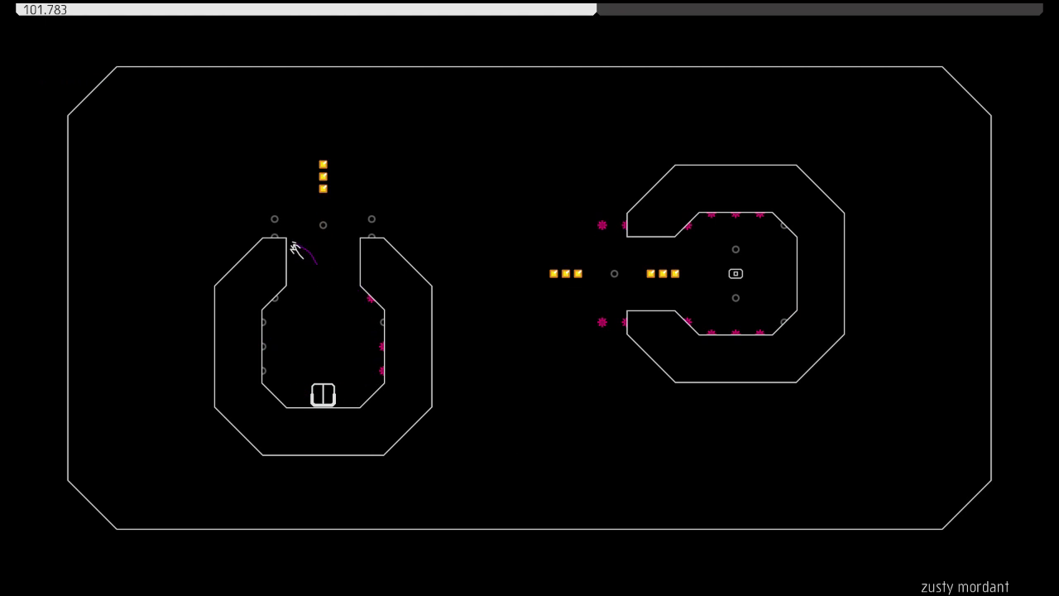
key("Right")
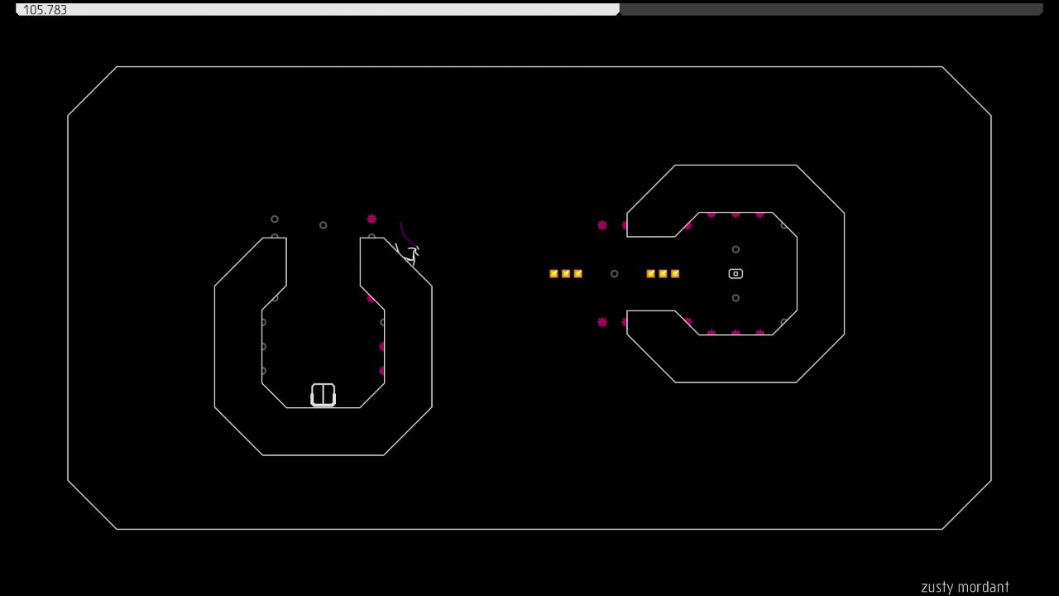
key("space")
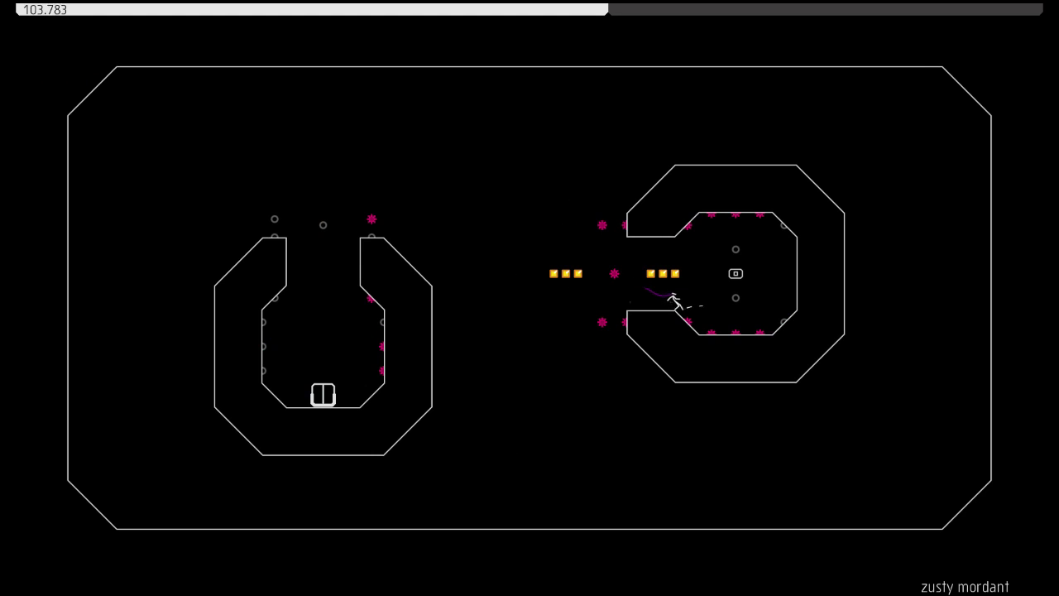
key("Left")
key("space")
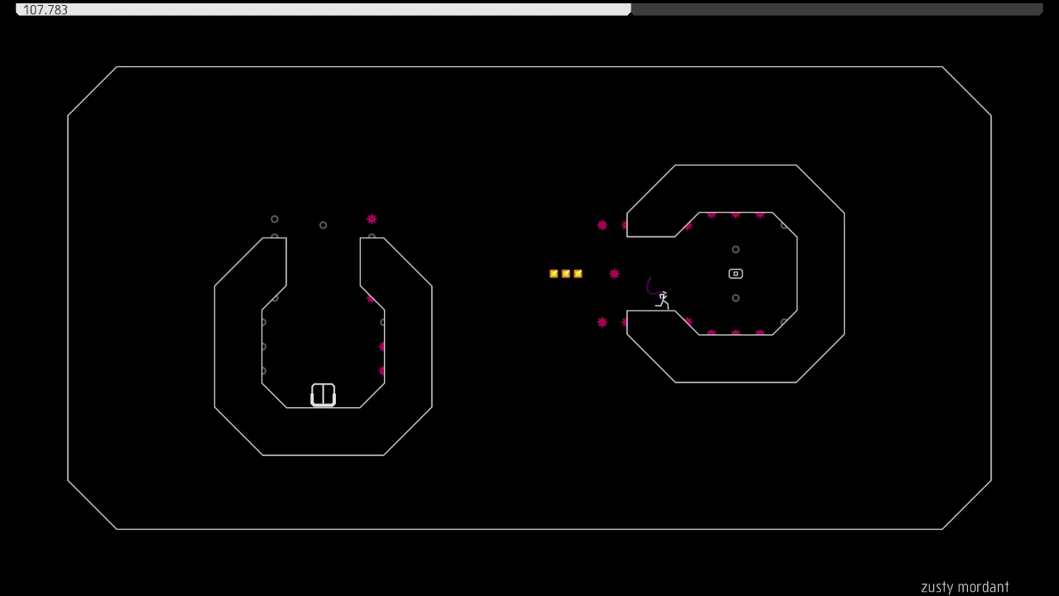
key("Right")
key("space")
key("space")
key("Left")
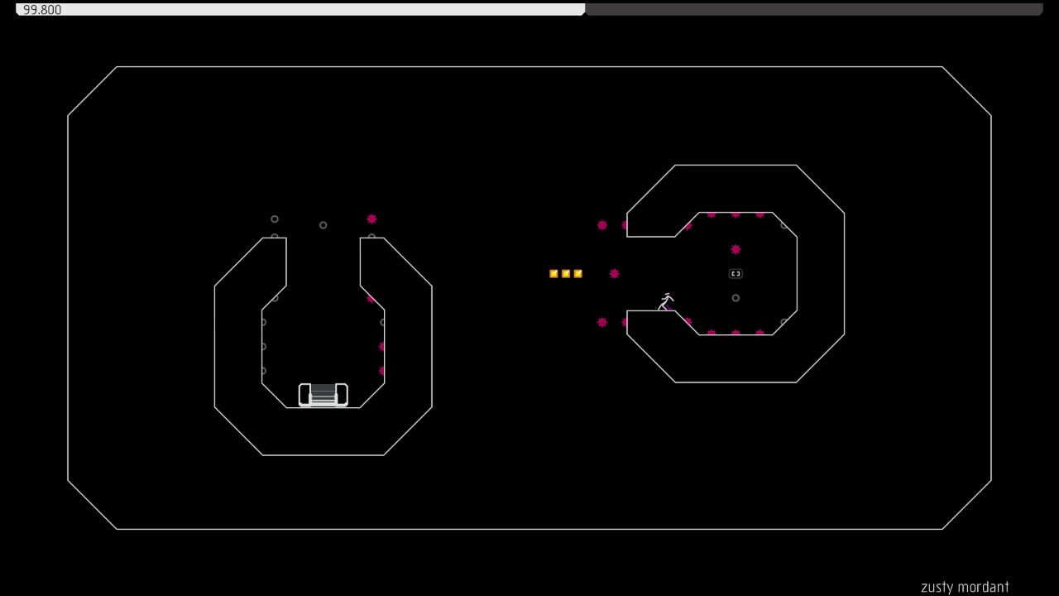
key("Right")
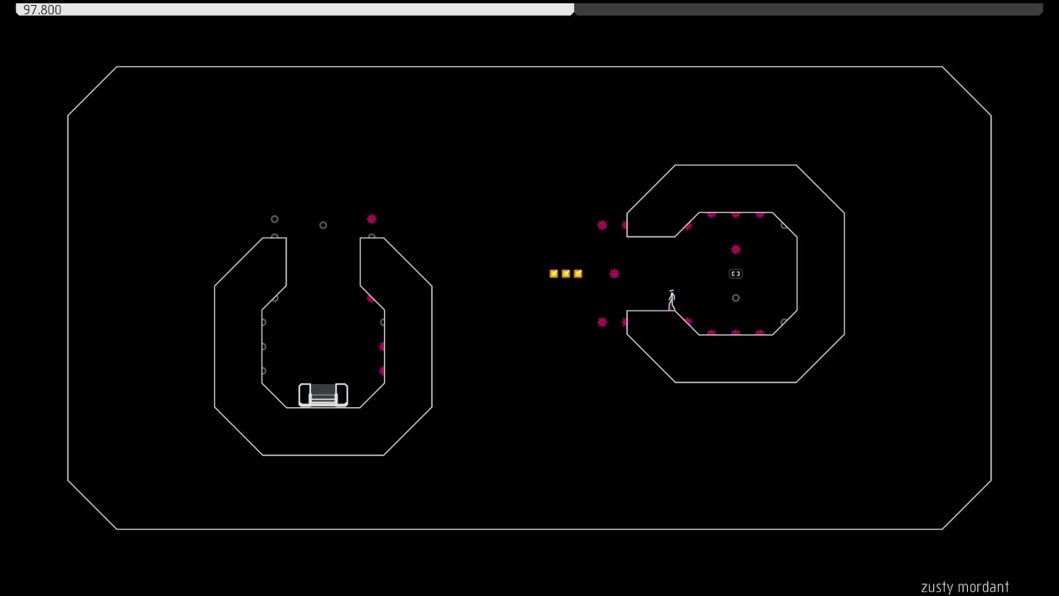
key("Left")
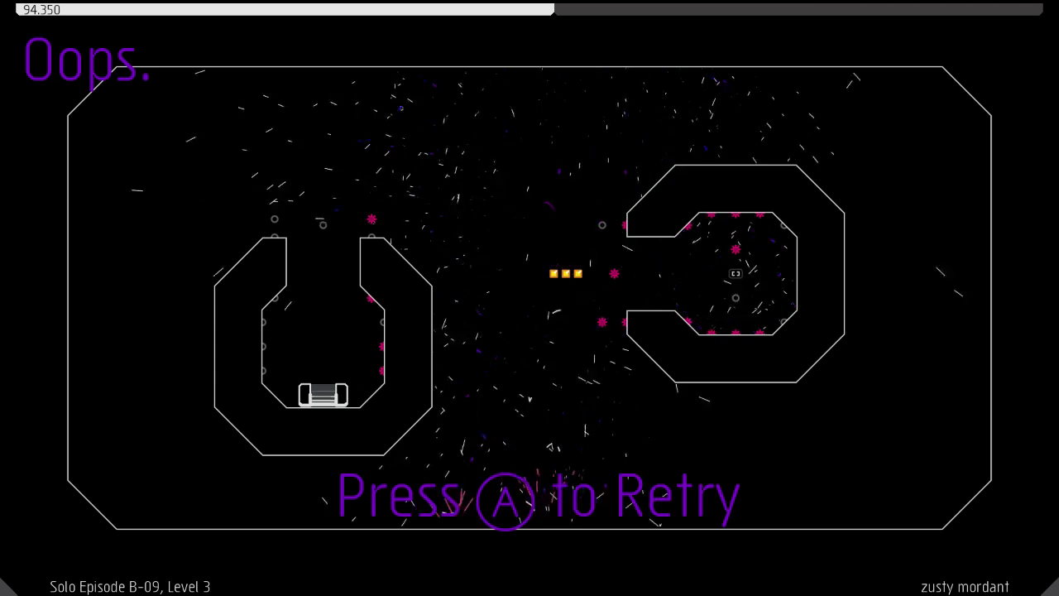
Restart level 3 and wall-jump up the left structure, collecting the gap gold and two more pieces
key("z")
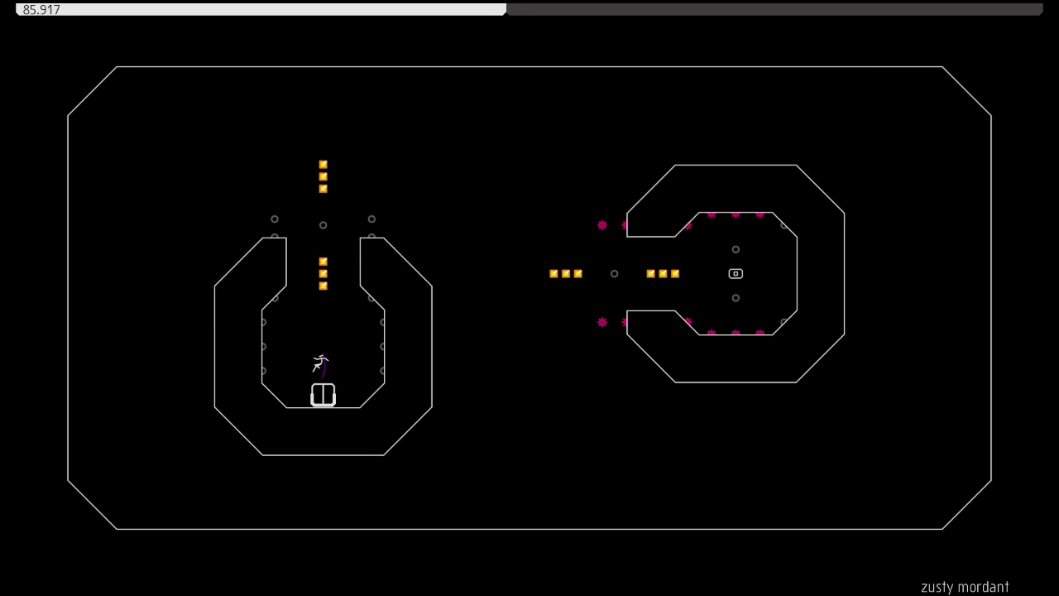
key("Right")
key("z")
key("Left")
key("z")
key("Right")
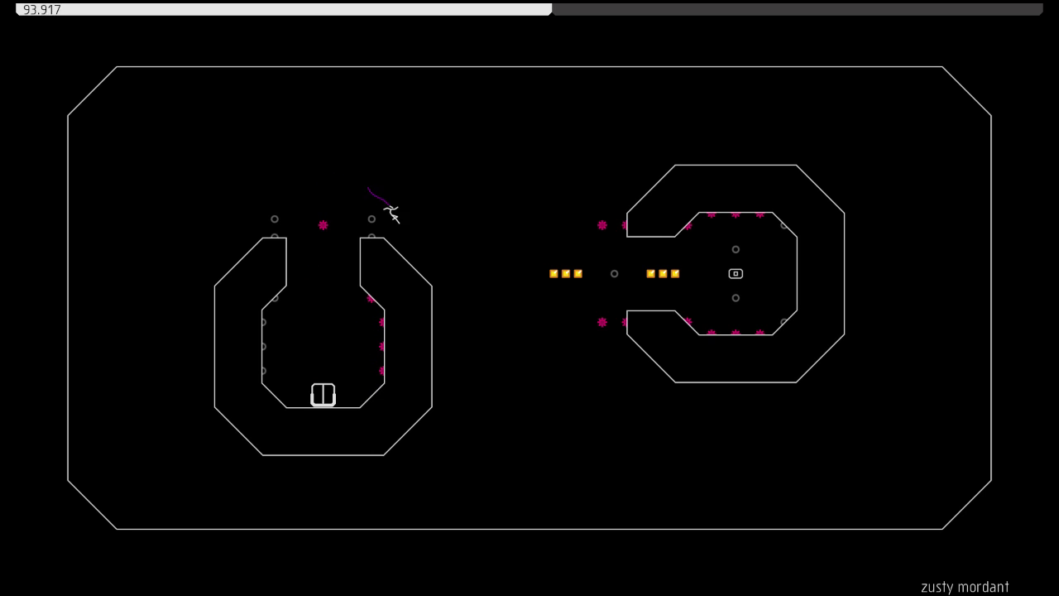
key("z")
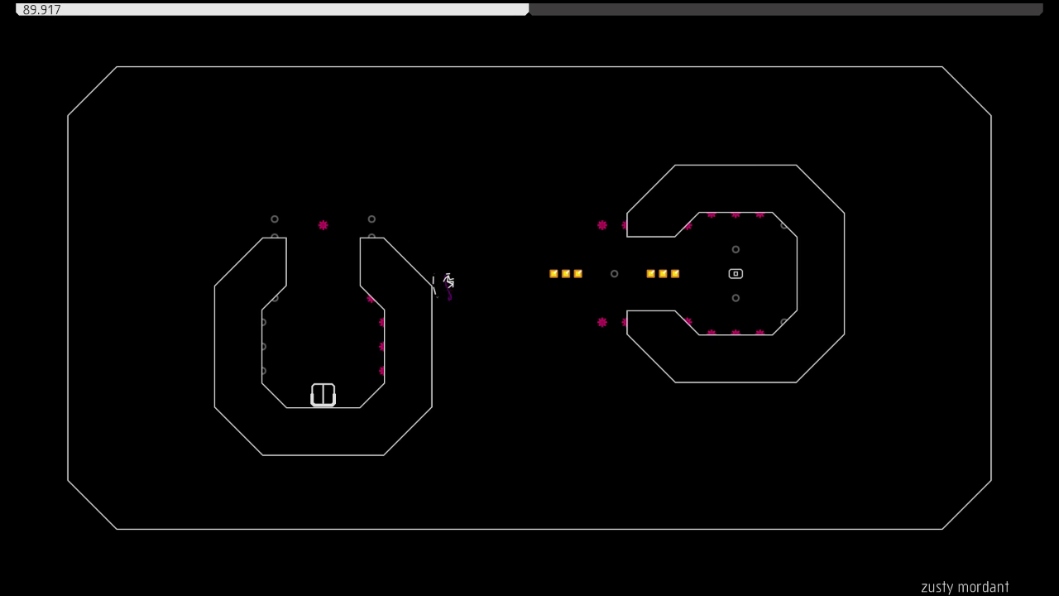
Cross the gap for more gold, hit the exit switch, and die jumping out toward the exit
key("Left")
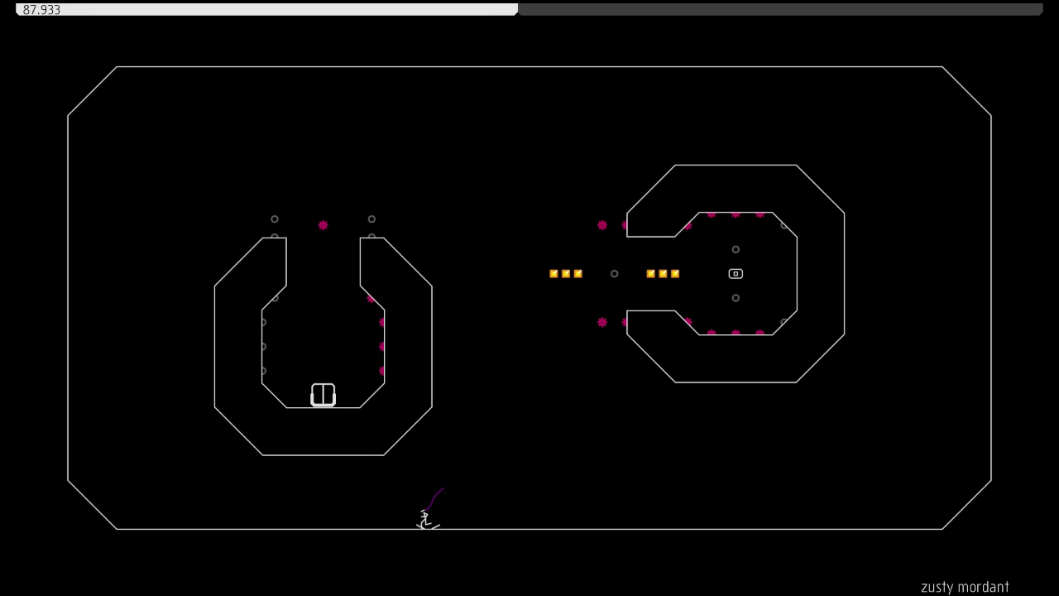
key("z")
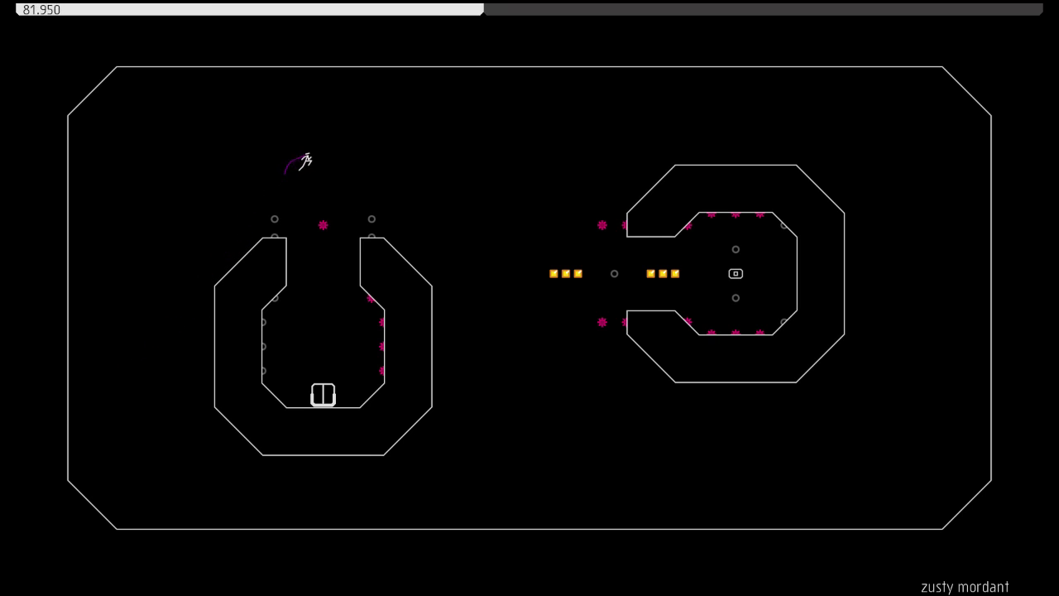
key("Right")
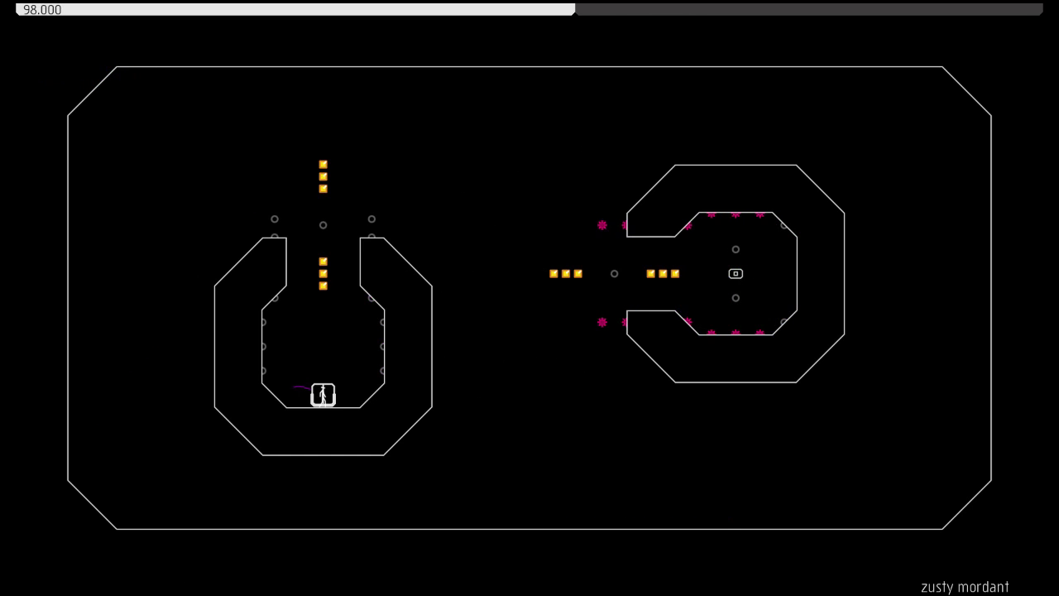
key("Left")
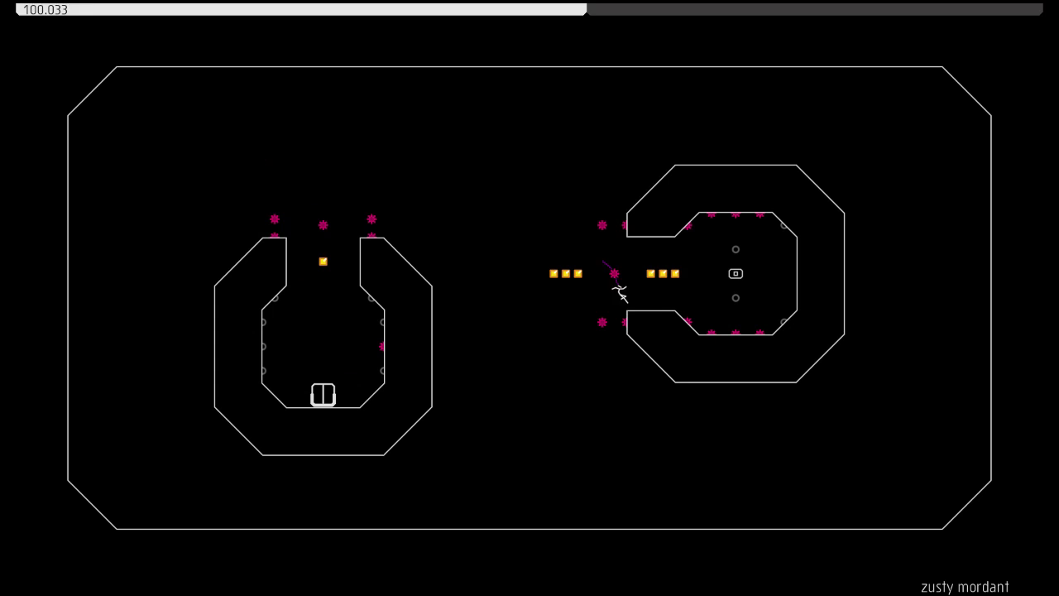
key("Right")
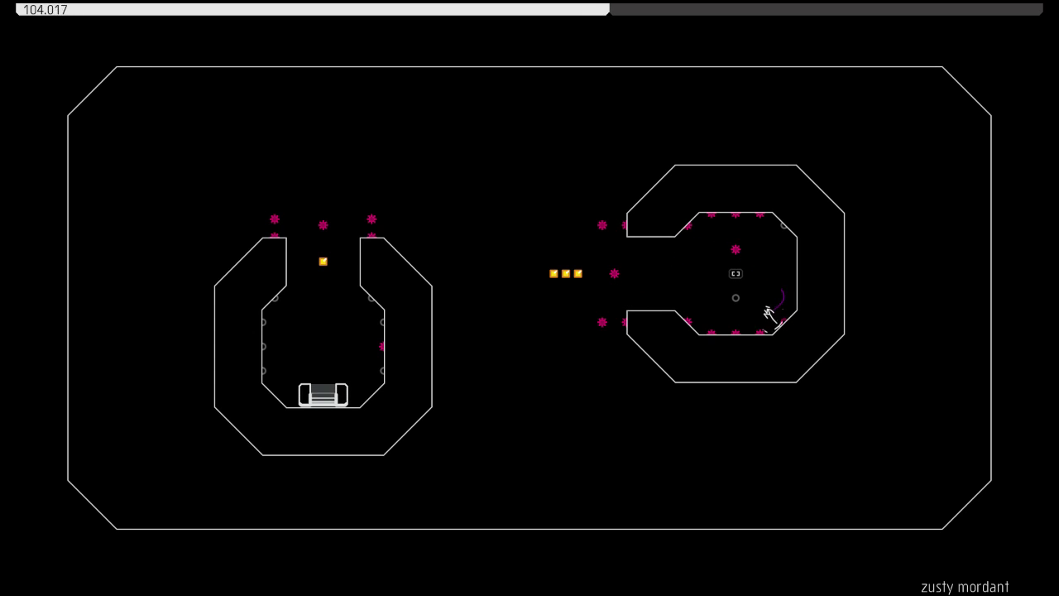
key("z")
key("Left")
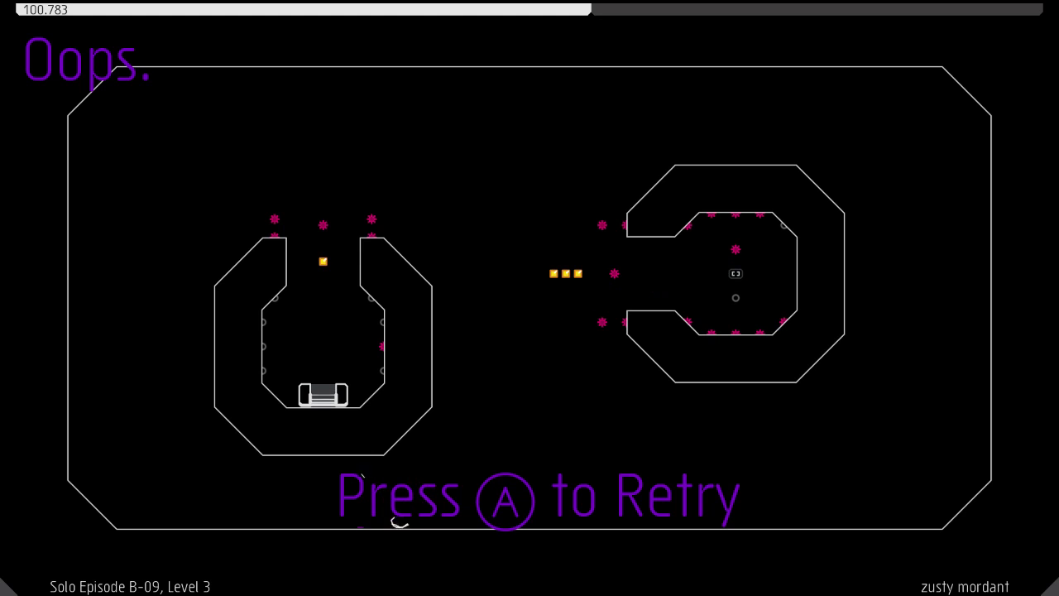
Retry 'zusty mordant', collect the gold, hit the switch, reach the exit, then continue to 'photongle'
key("z")
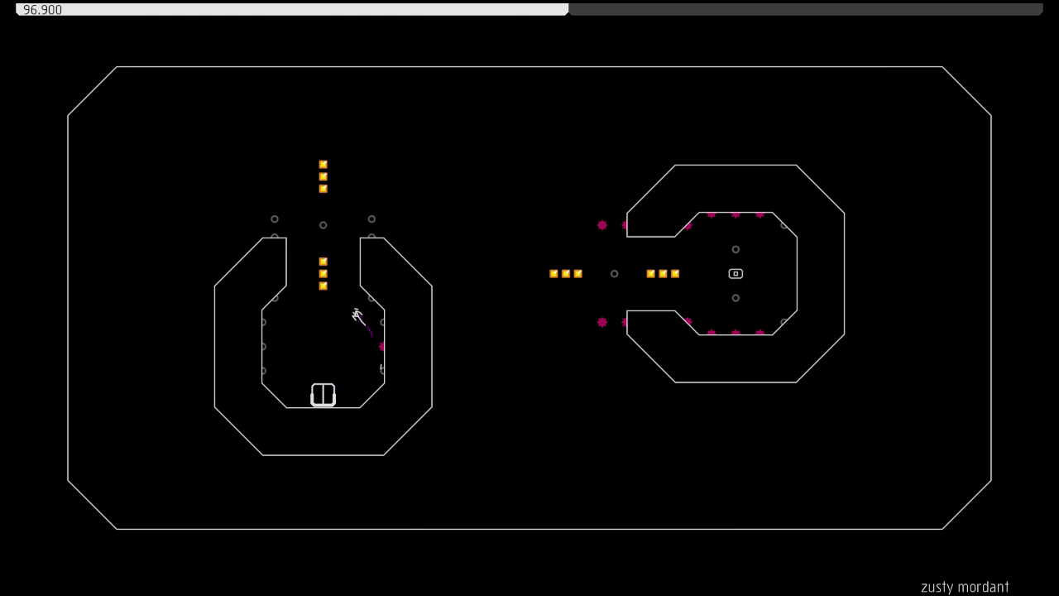
key("Left")
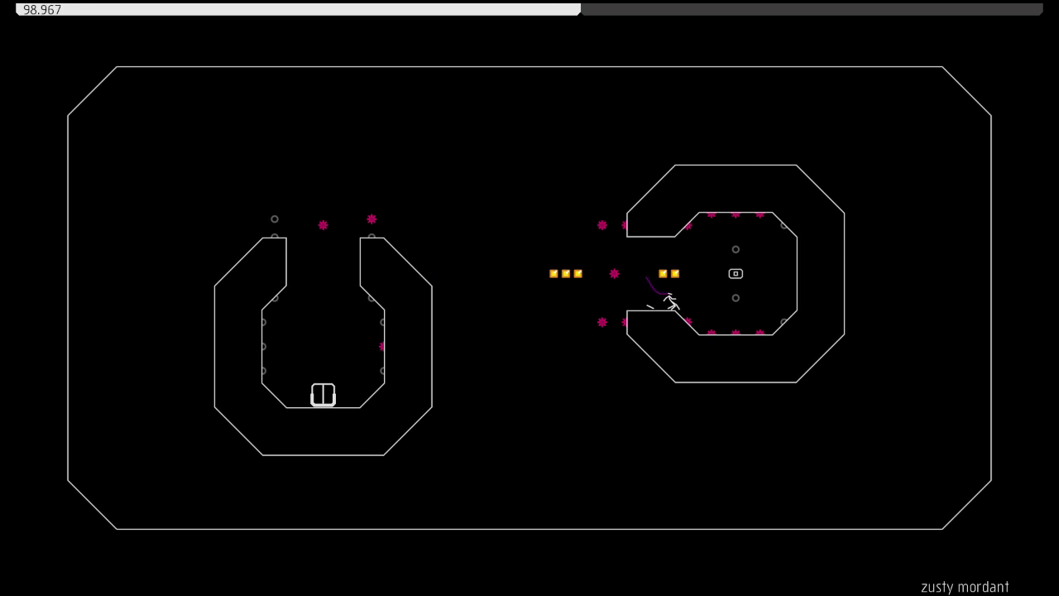
key("z")
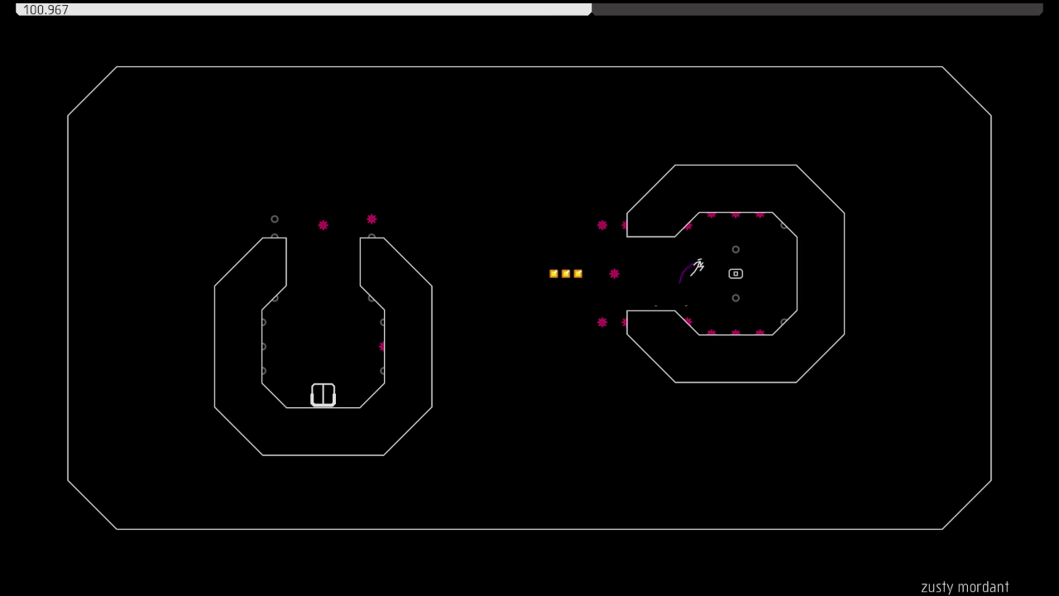
key("Right")
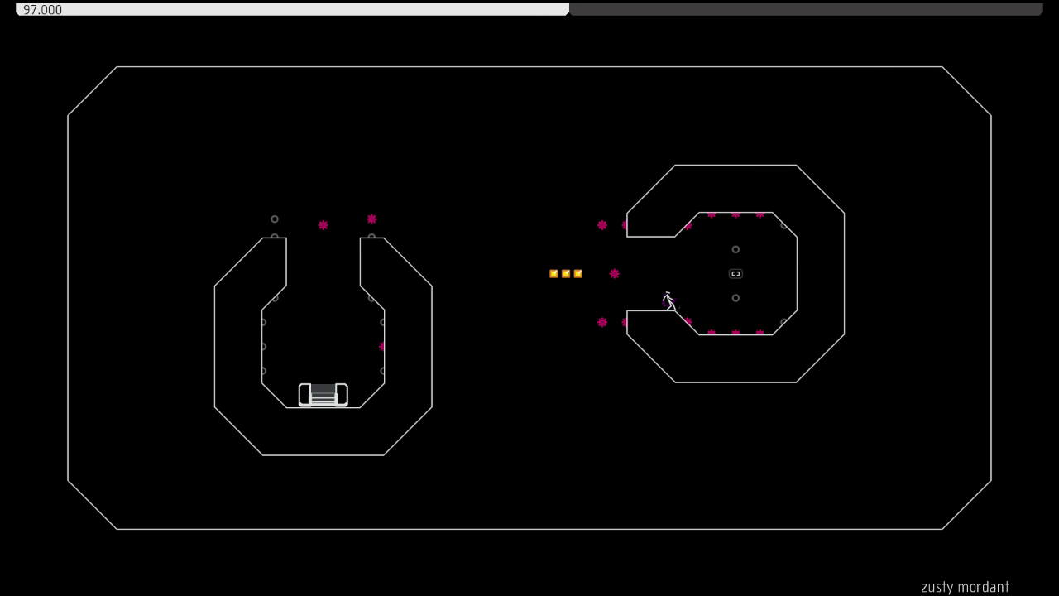
key("Left")
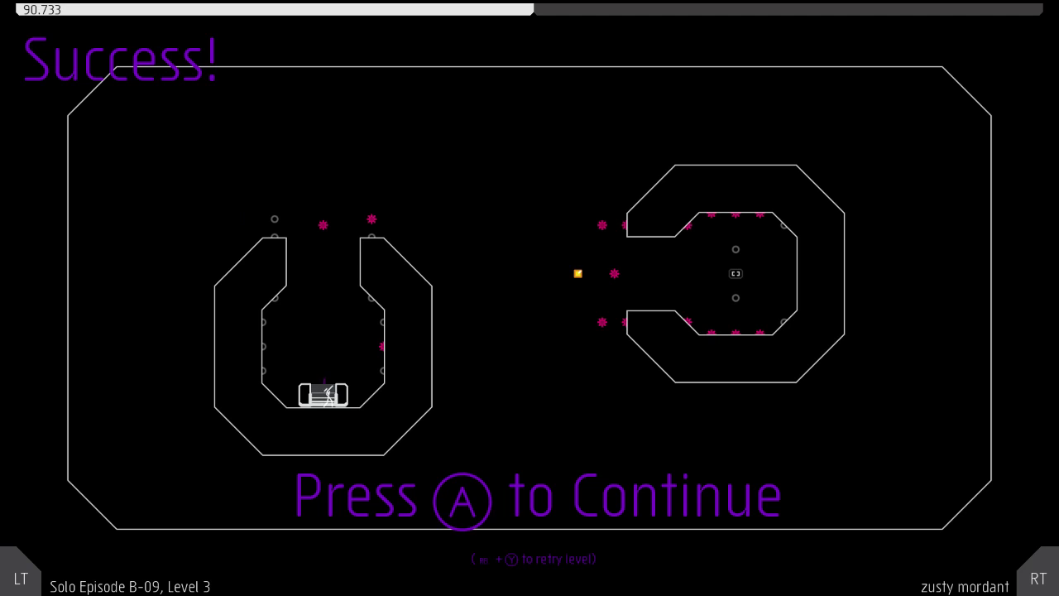
key("Return")
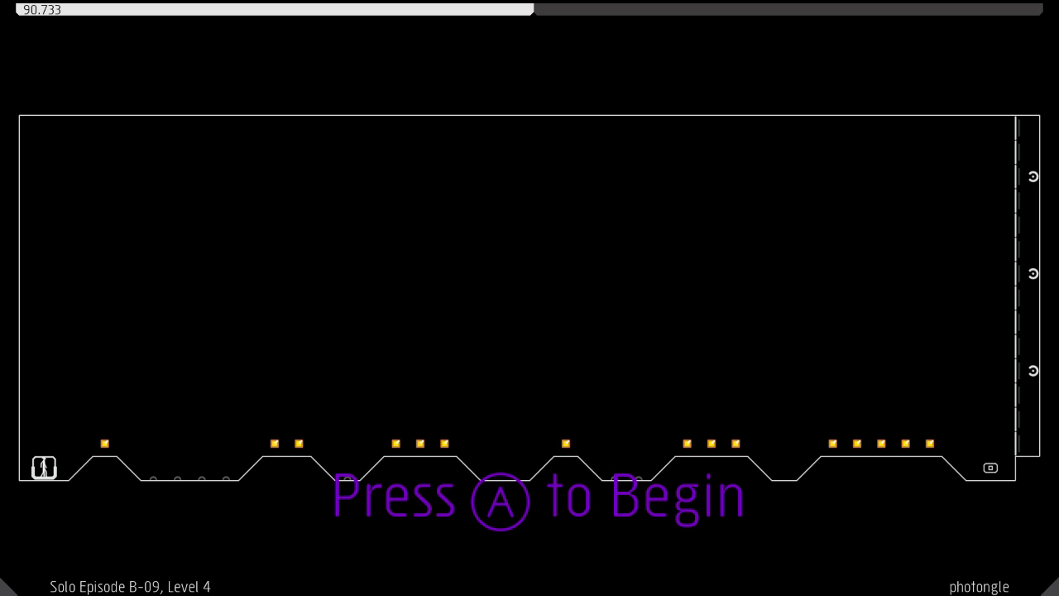
Start 'photongle' and make two runs right over the floor mines, dying each time
key("Return")
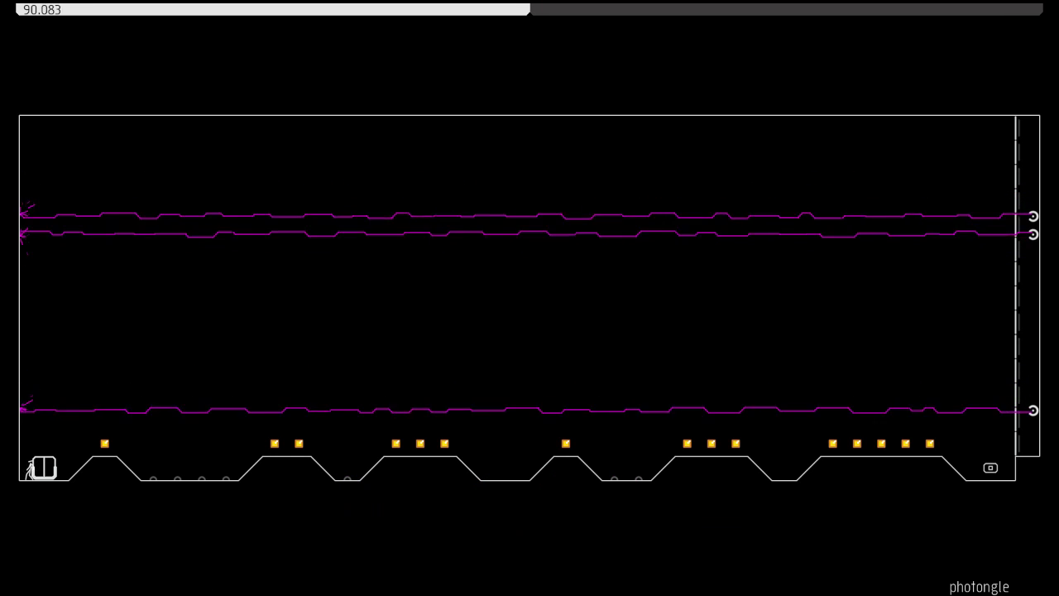
key("Right")
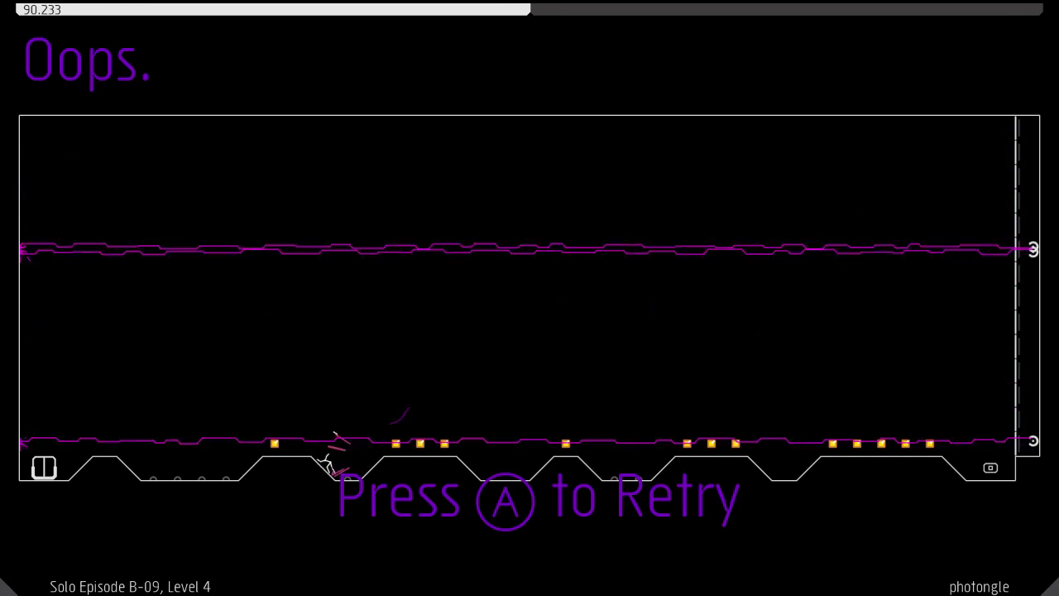
key("Return")
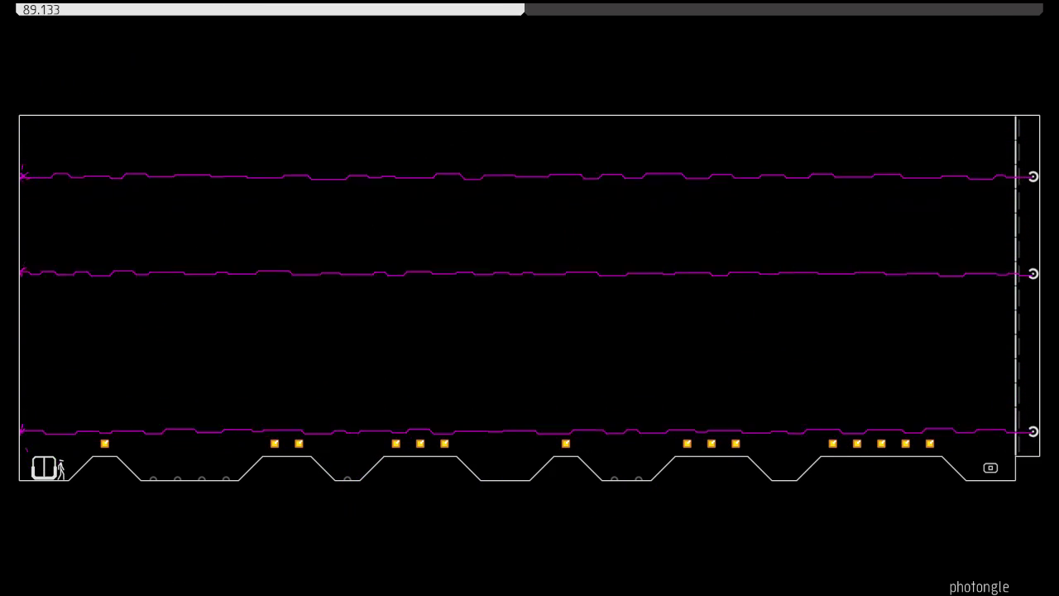
key("Right")
key("Right")
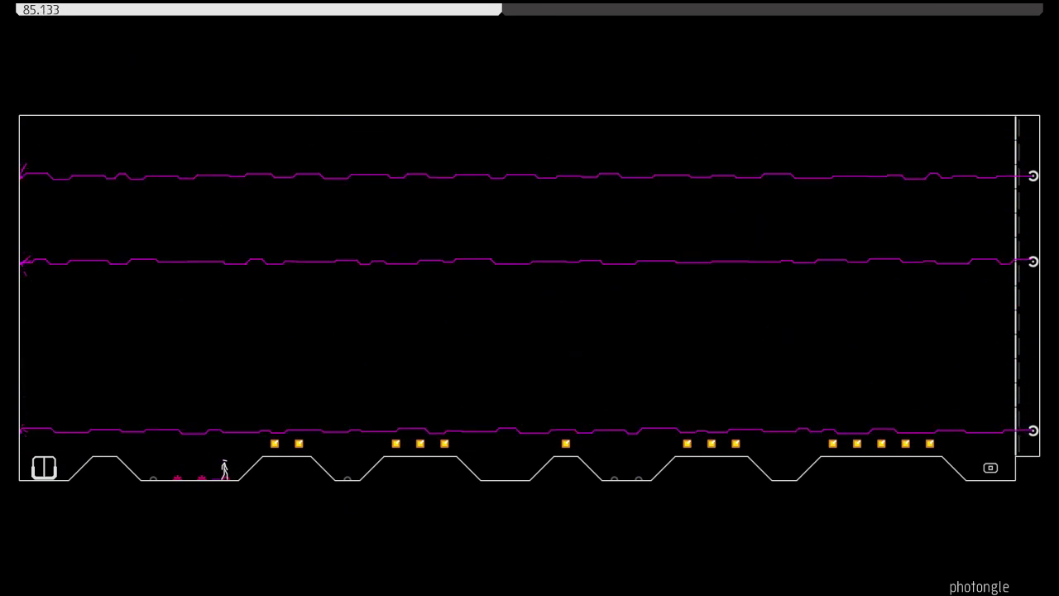
key("z")
key("Right")
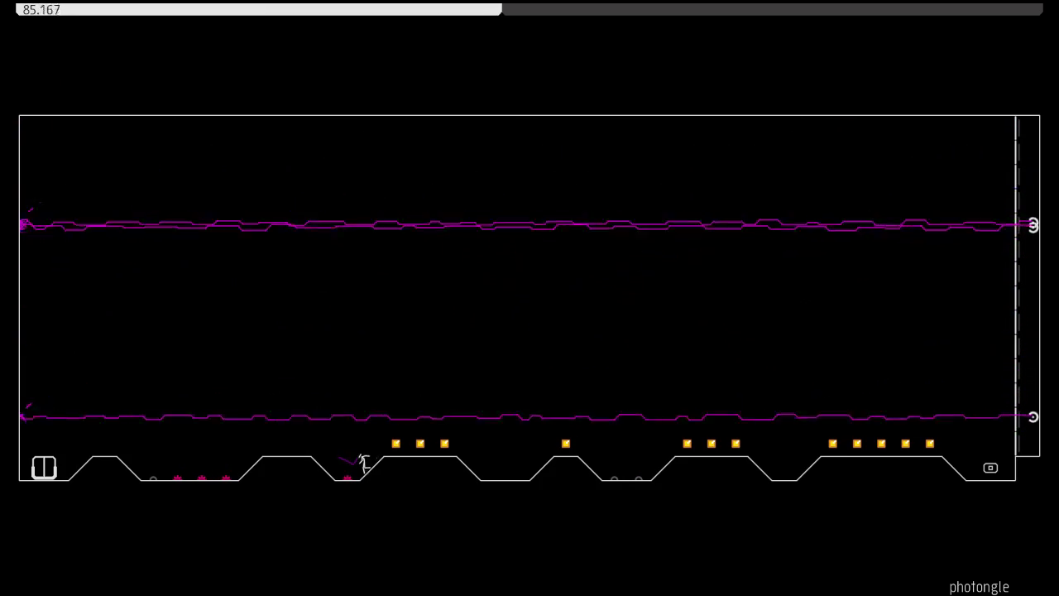
Retry 'photongle' again, running right over the mines for gold before the ninja is killed
key("z")
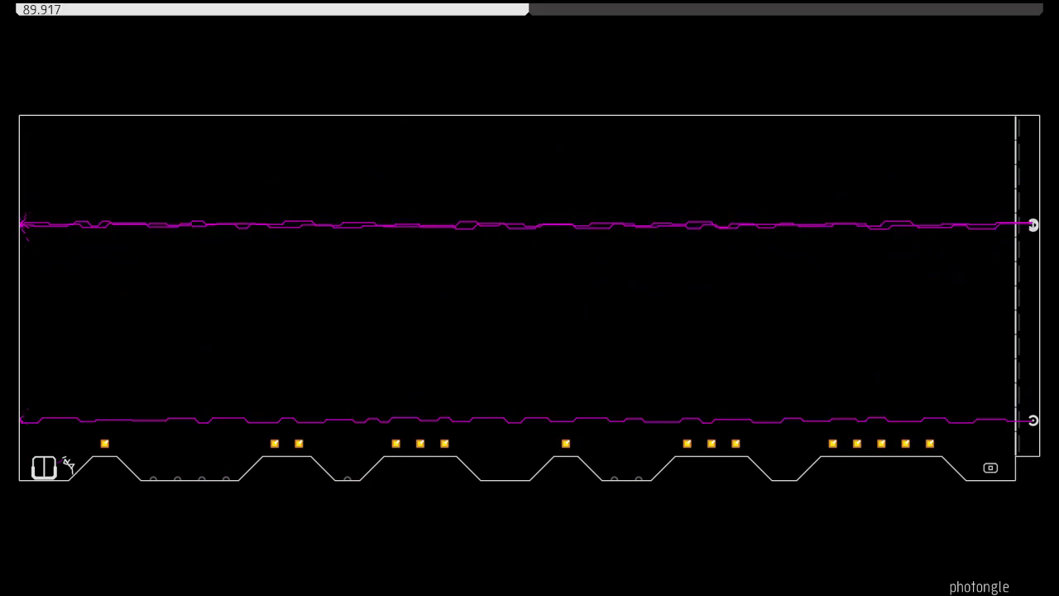
key("z")
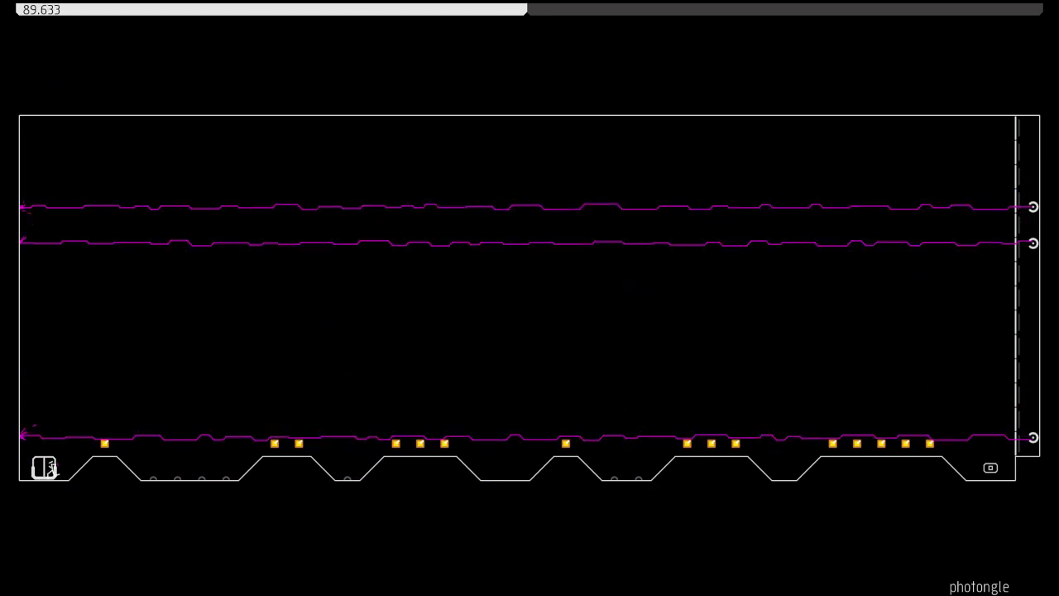
key("Right")
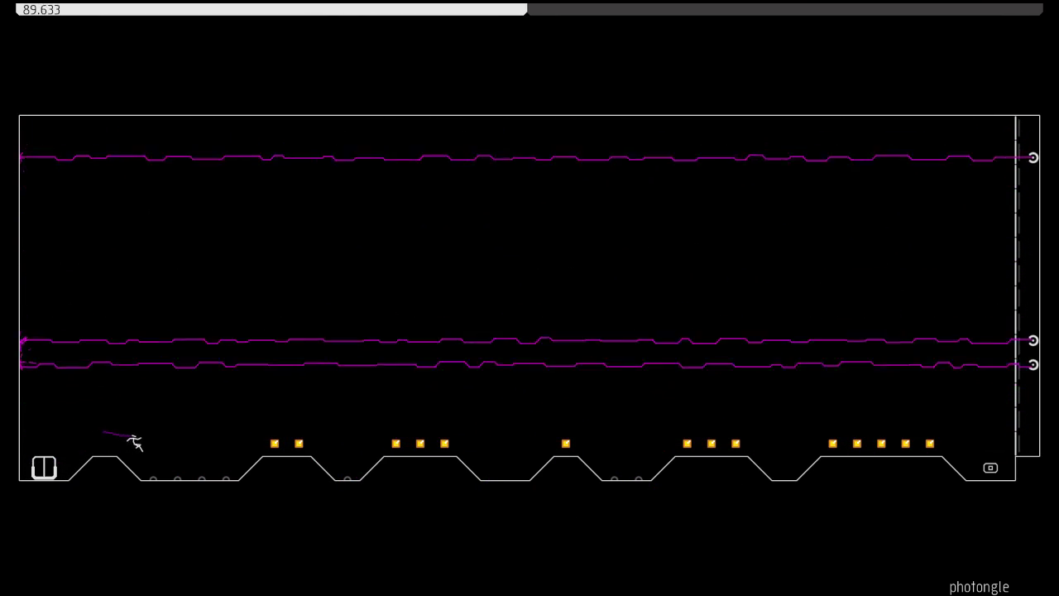
key("z")
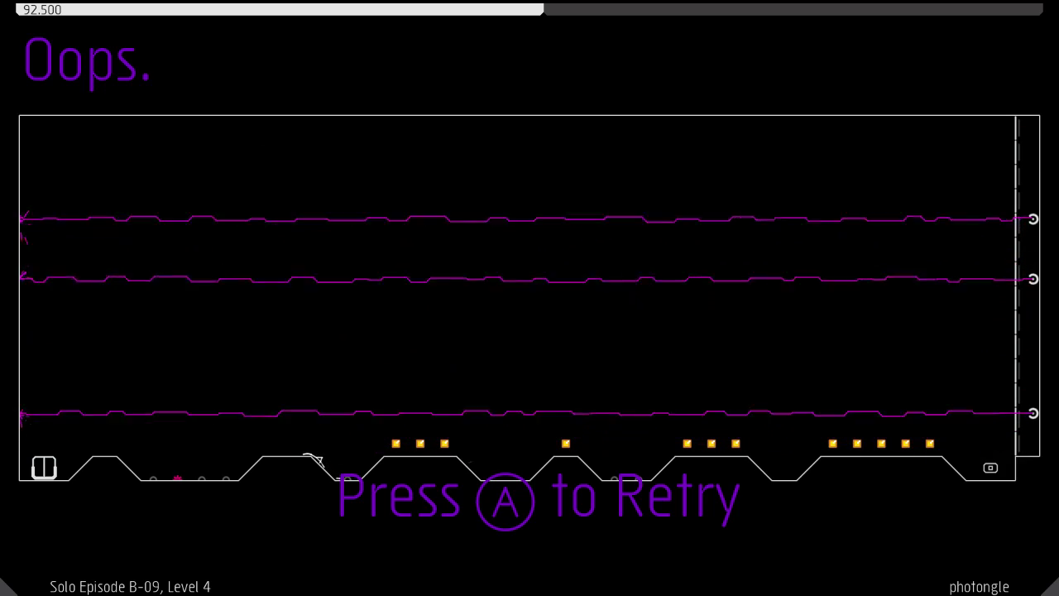
Retry 'photongle' and run right collecting all the gold, then hit the exit switch
key("z")
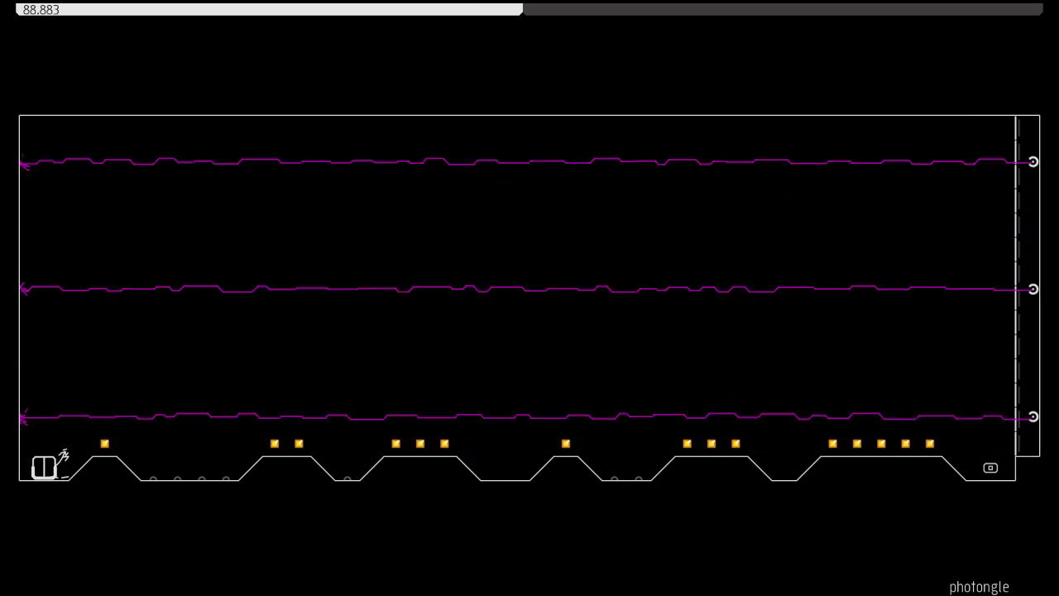
key("Right")
key("z")
key("Right")
key("z")
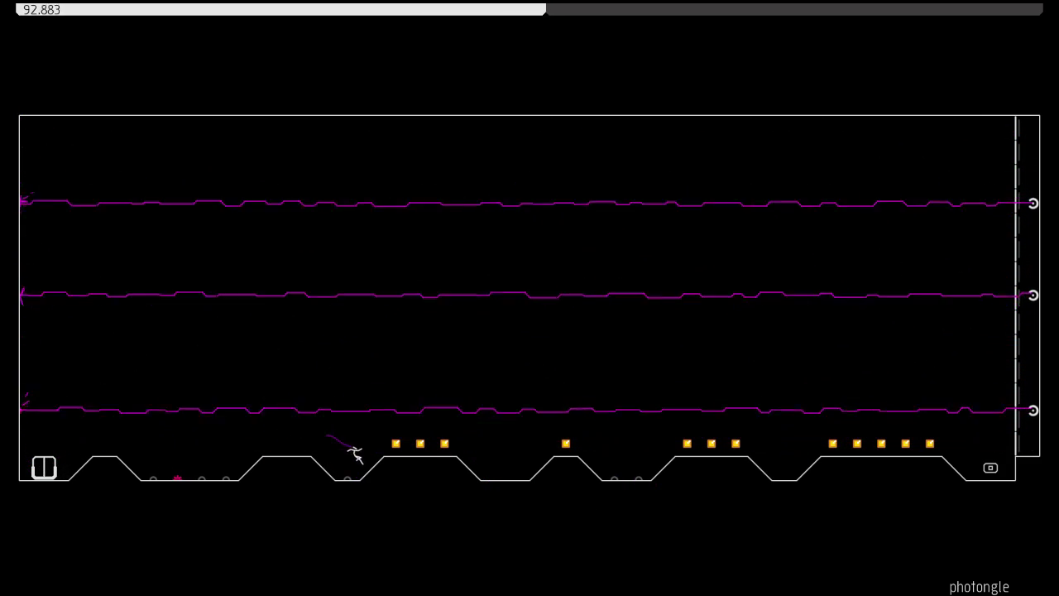
key("Right")
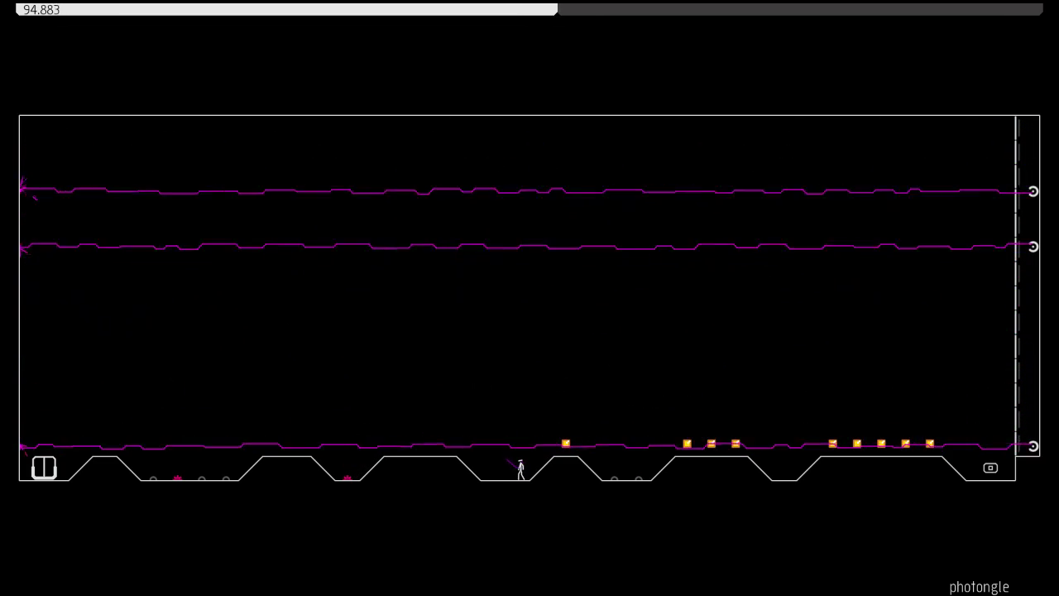
key("z")
key("Right")
key("Right")
key("z")
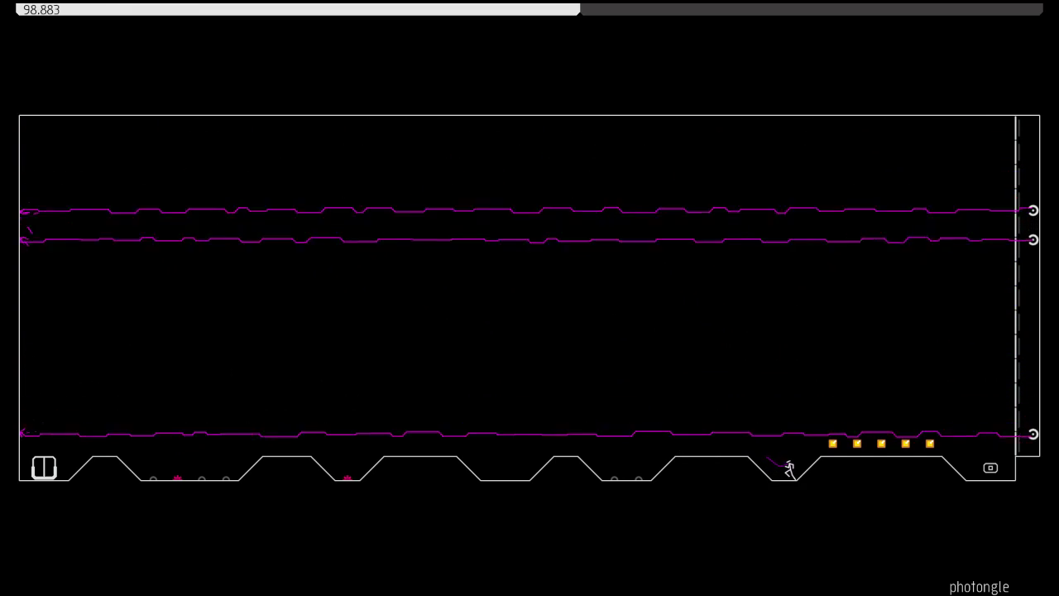
key("Right")
key("z")
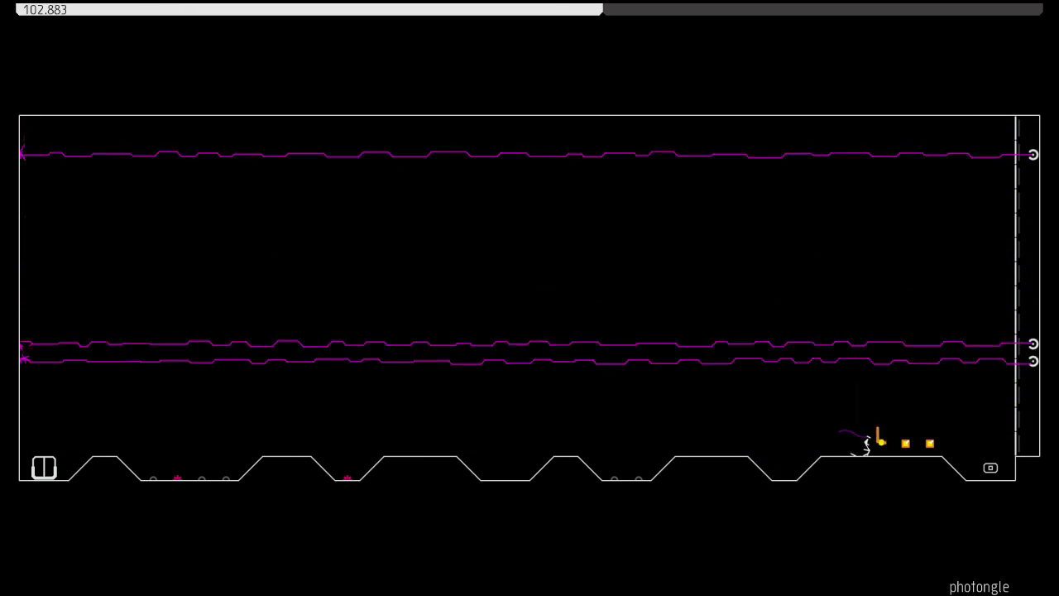
Hop back left across the valleys and jump into the exit door
key("Left")
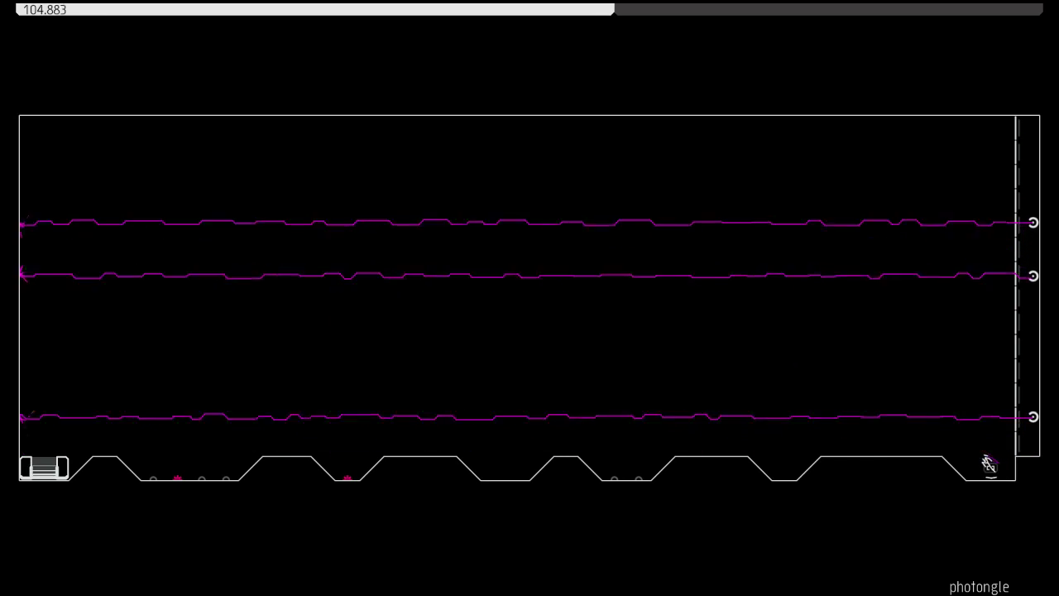
key("z")
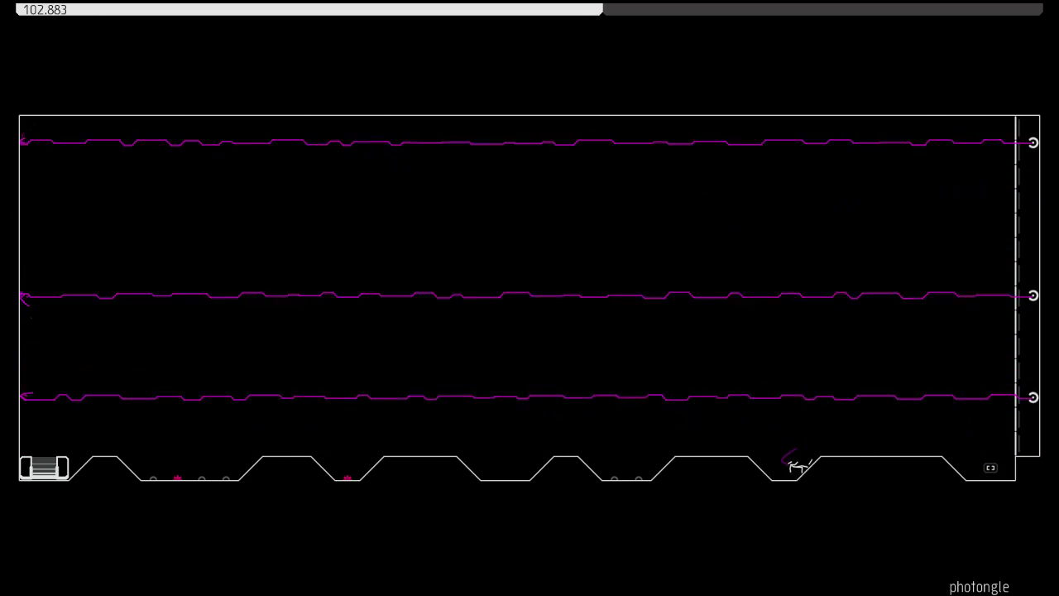
key("z")
key("Left")
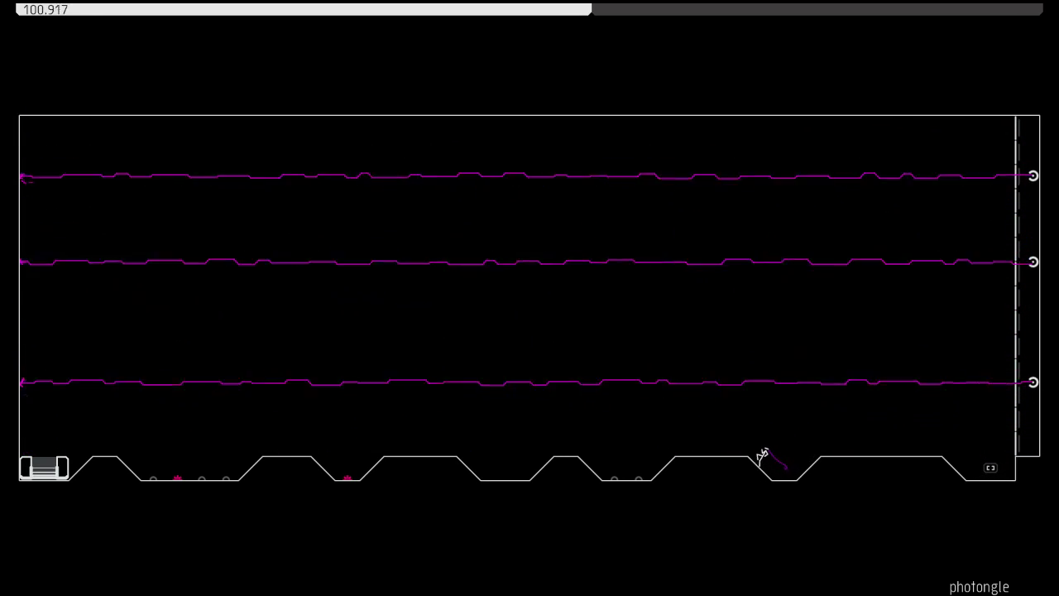
key("z")
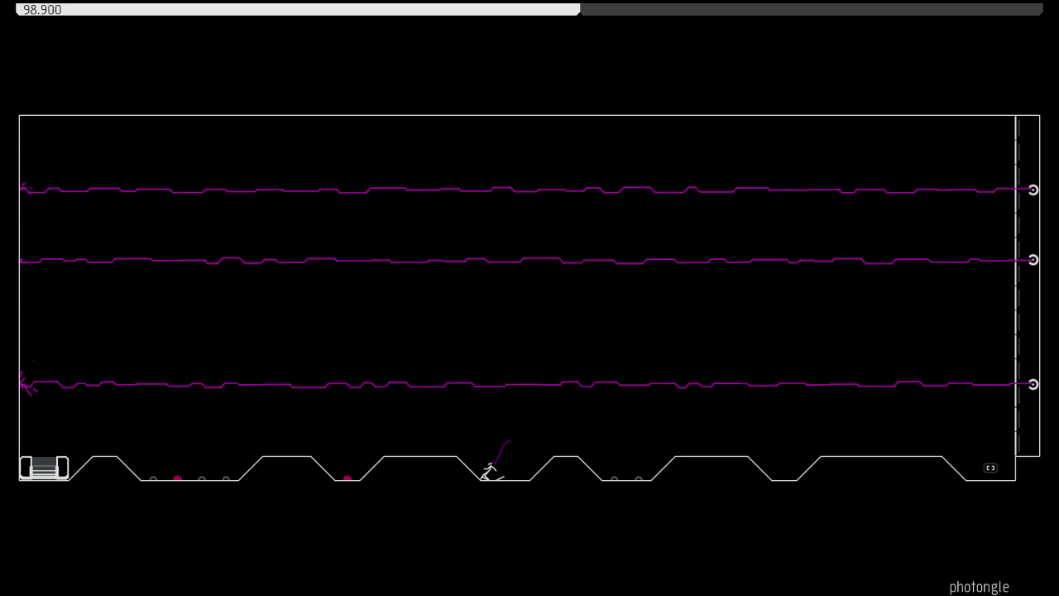
key("z")
key("Left")
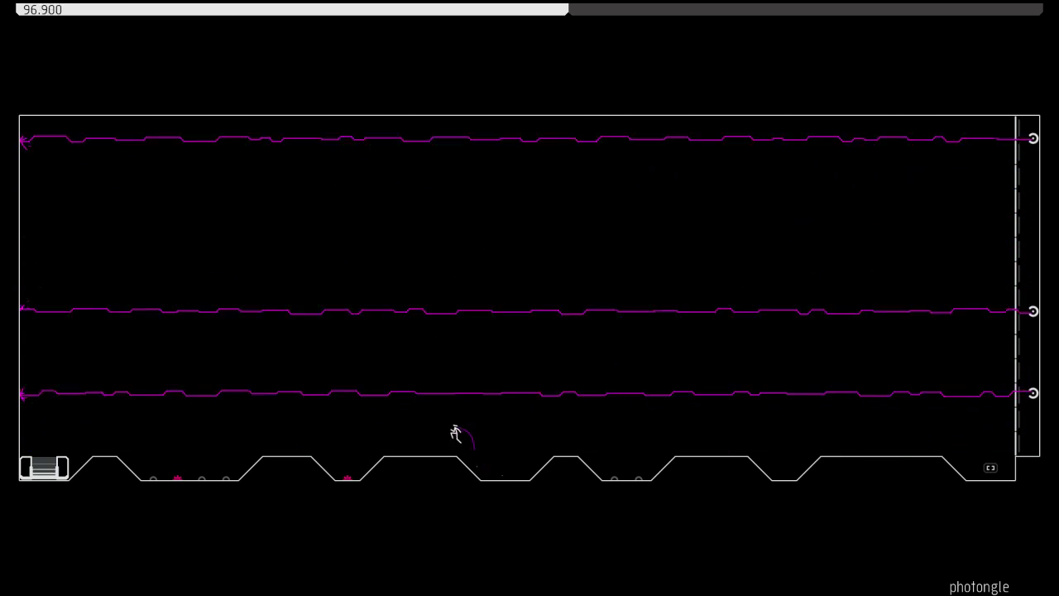
key("z")
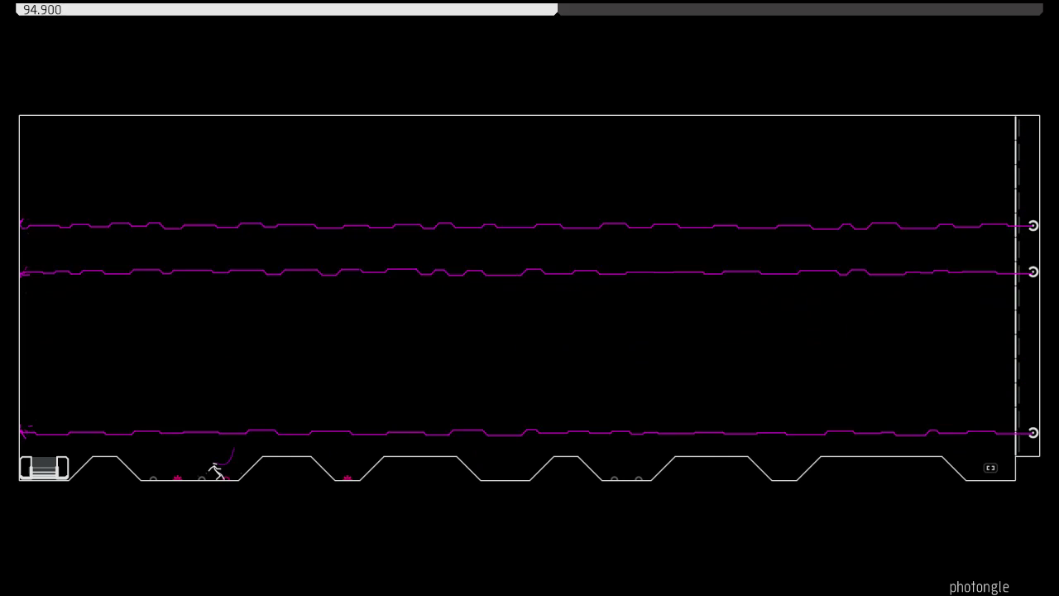
key("z")
key("Left")
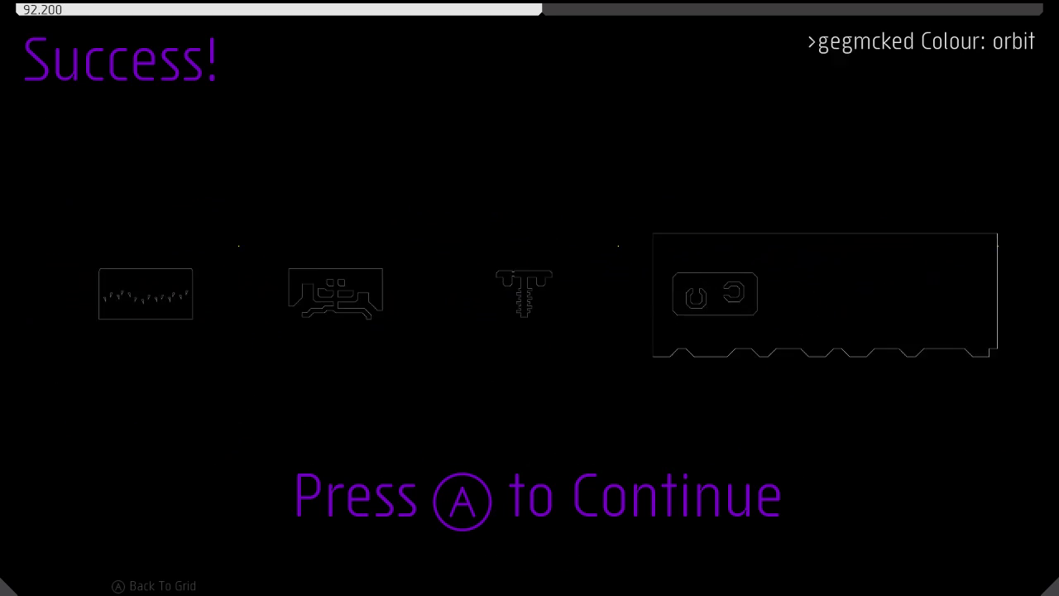
Return to the episode grid, select B-10, and load its first level 'clamber'
key("z")
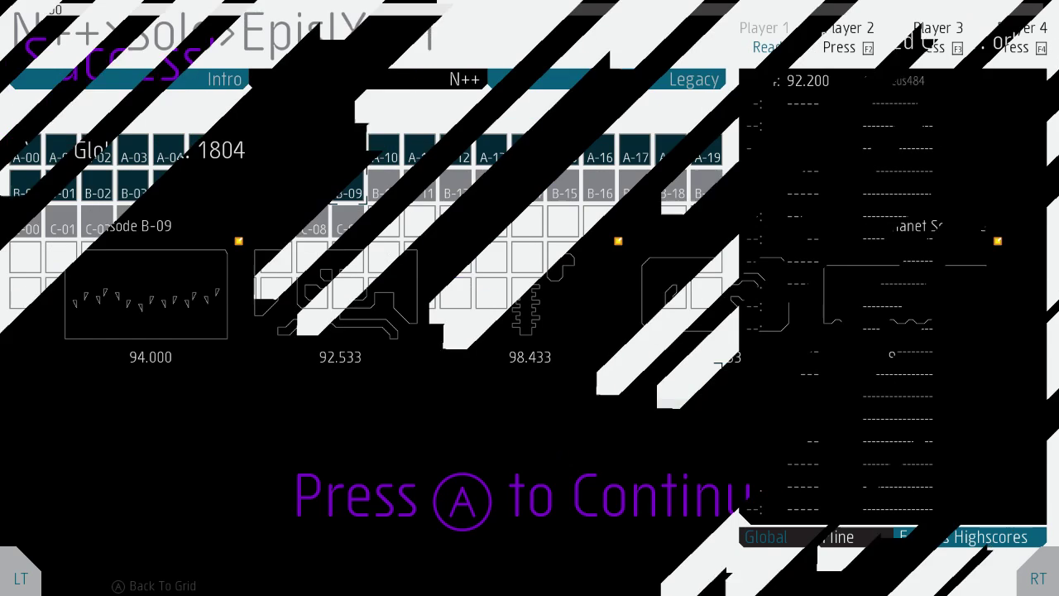
key("c")
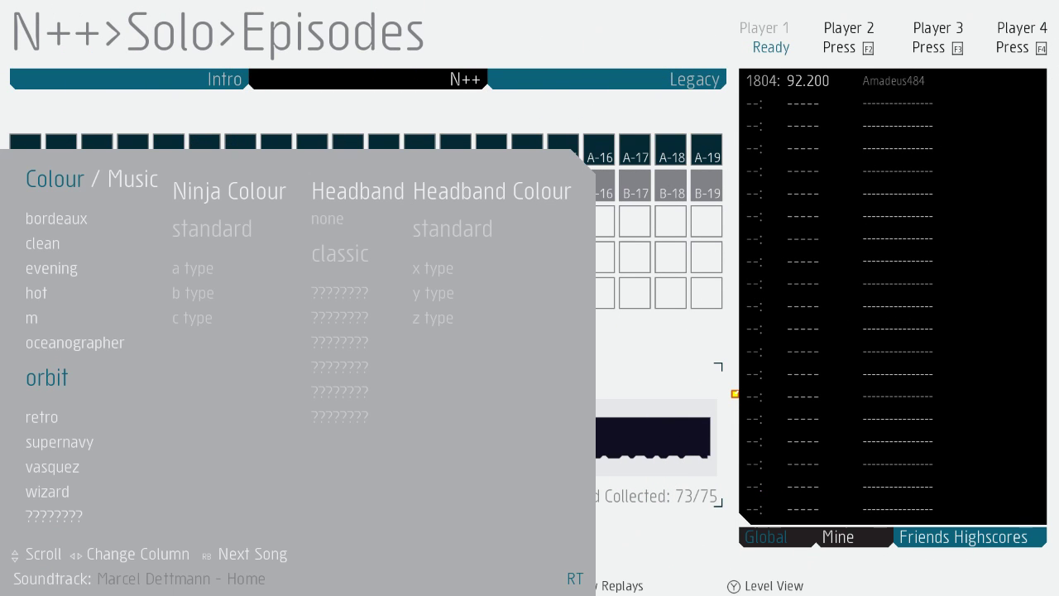
key("Down")
key("c")
key("Right")
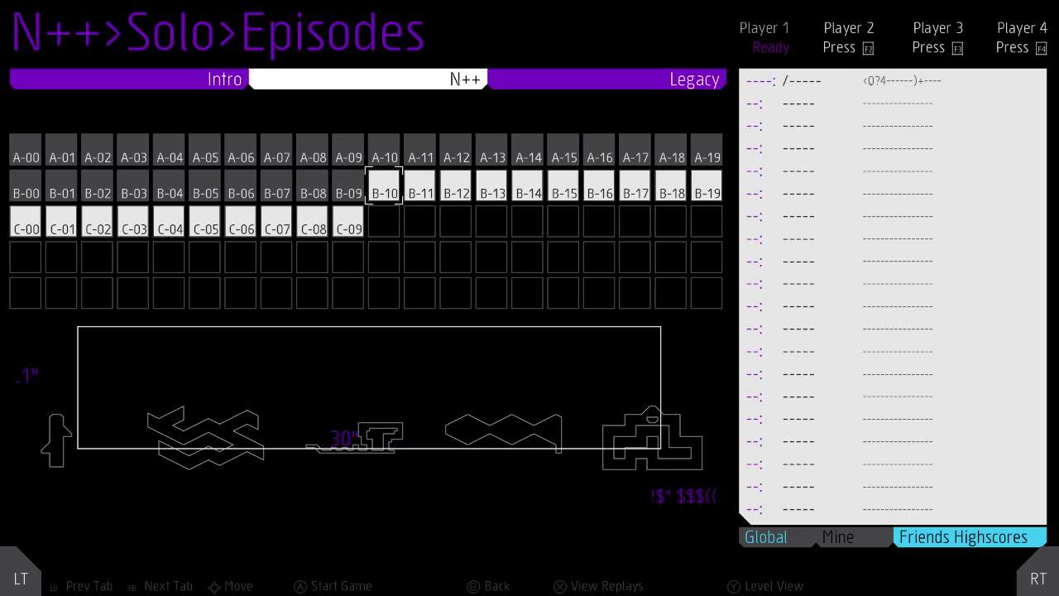
key("z")
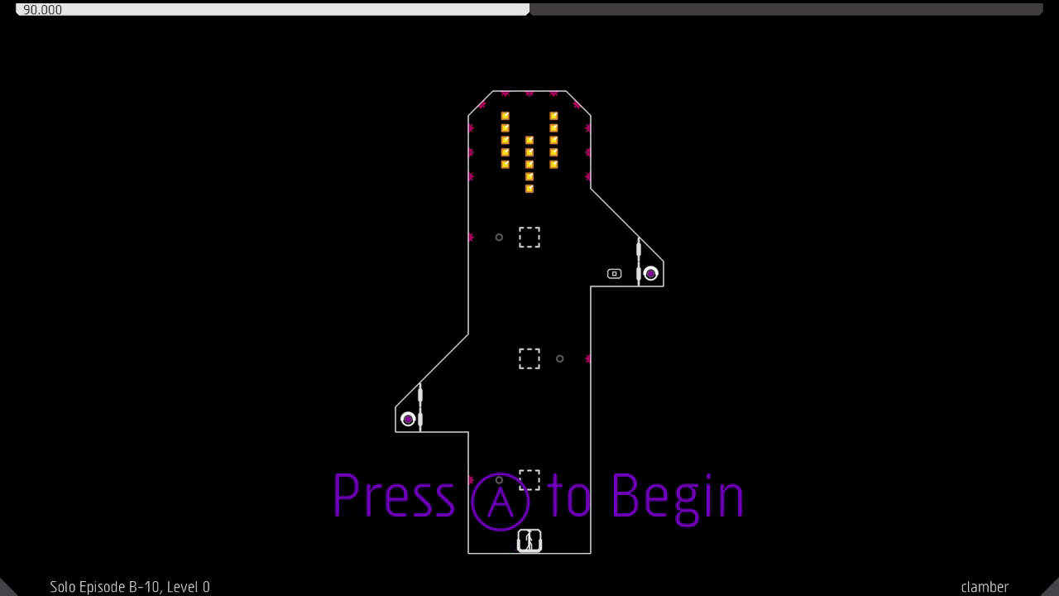
Start 'clamber' and bounce off the middle block toward the top gold, dying on the way
key("z")
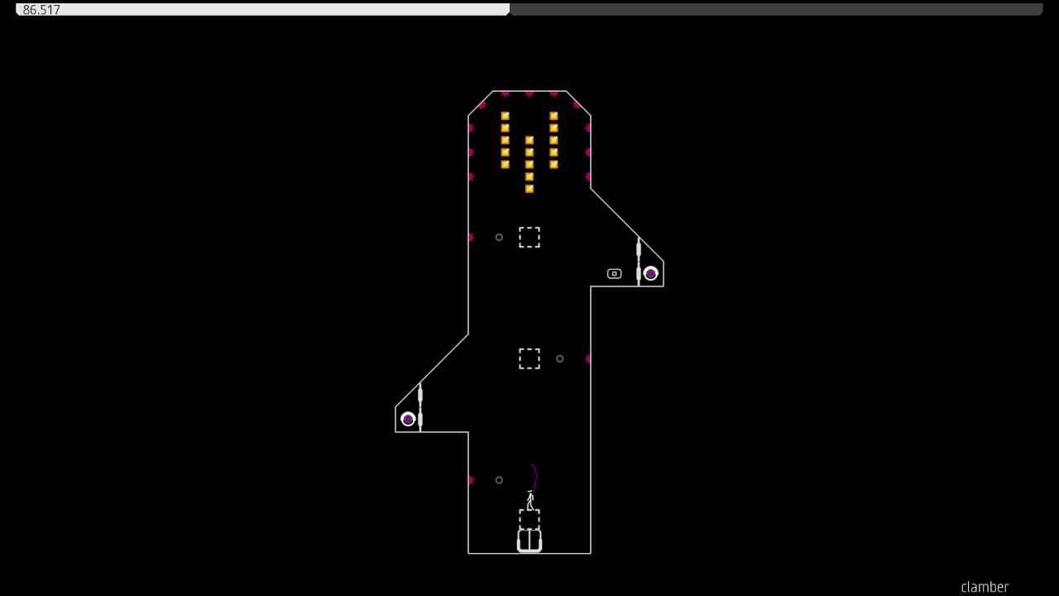
key("z")
key("Left")
key("Right")
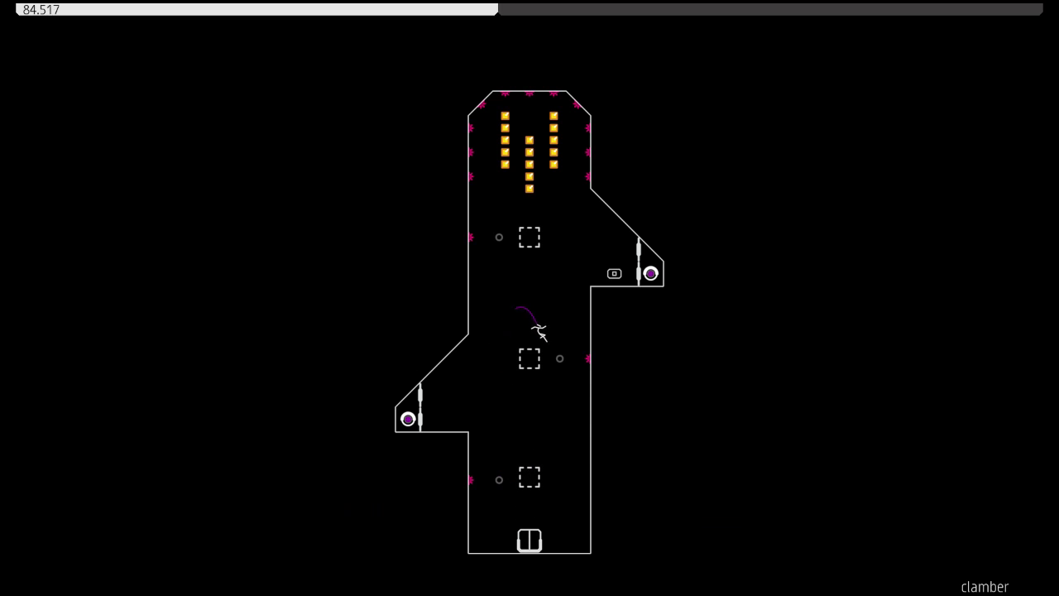
key("Left")
key("z")
key("Right")
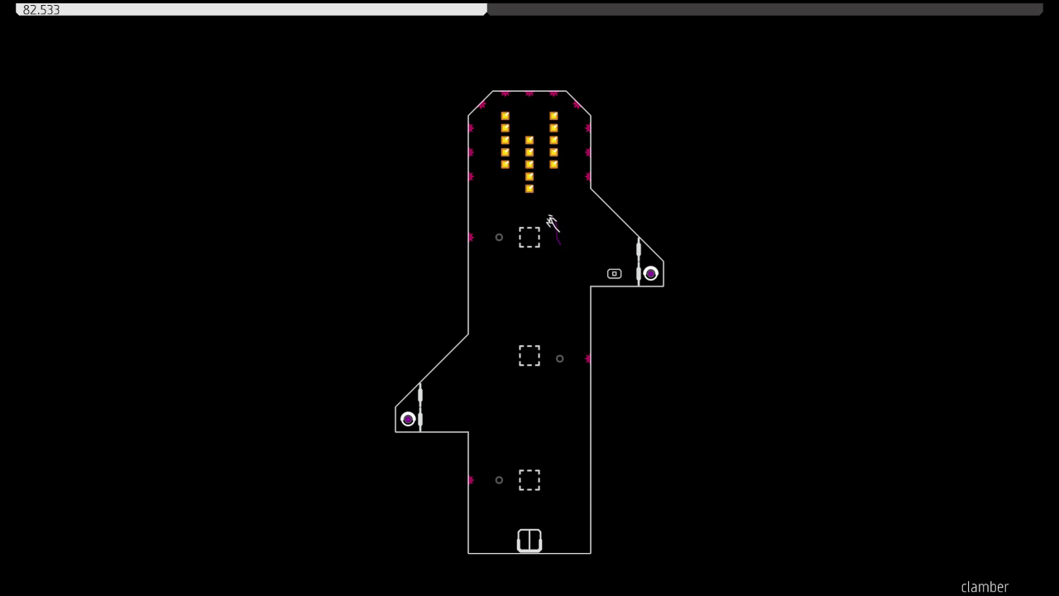
key("Left")
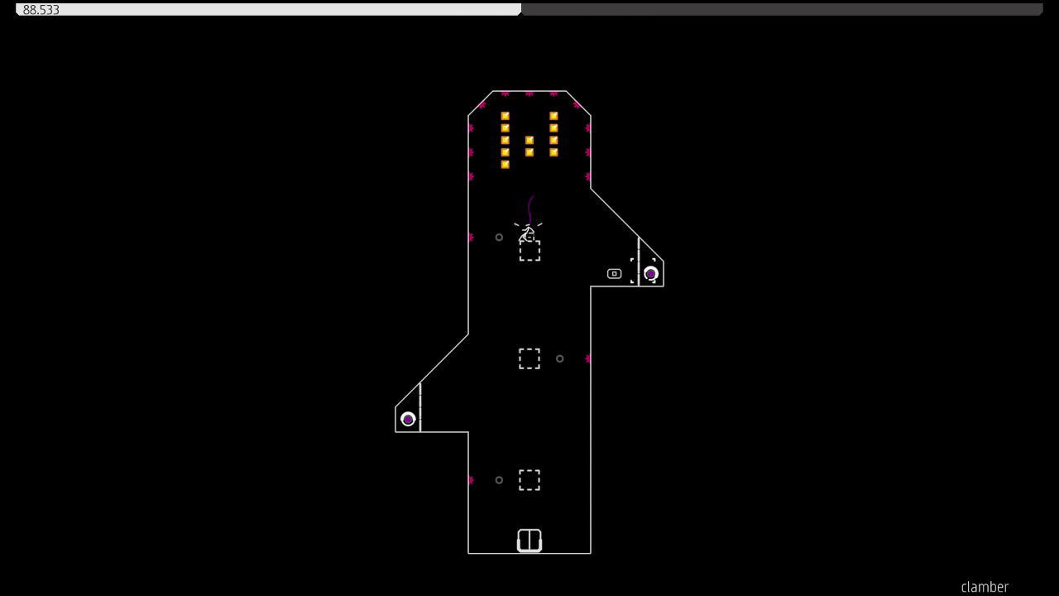
key("z")
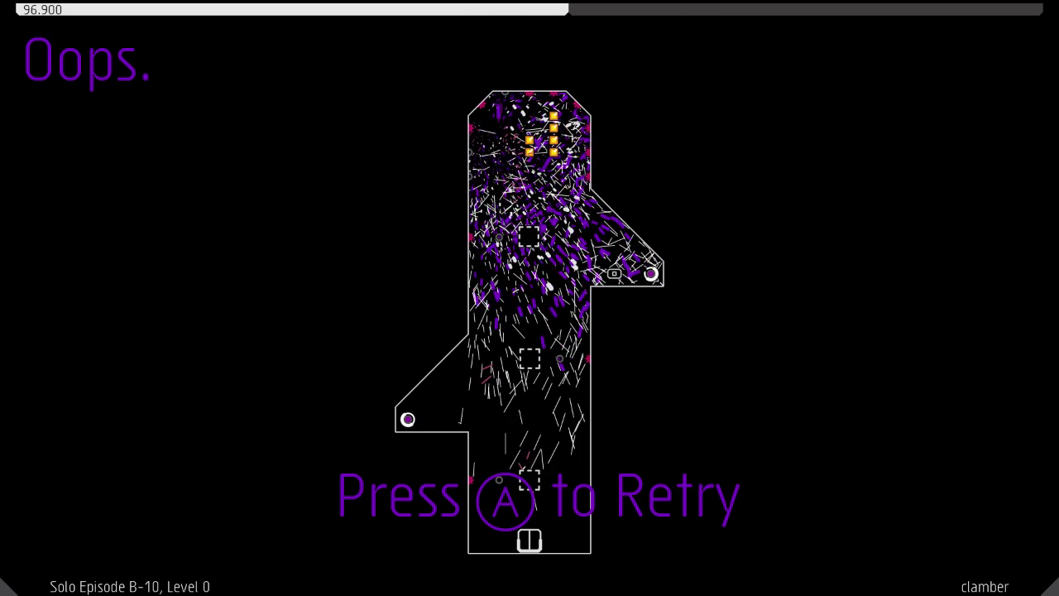
Retry and bounce into the gold columns, collecting middle and right gold before dying
key("z")
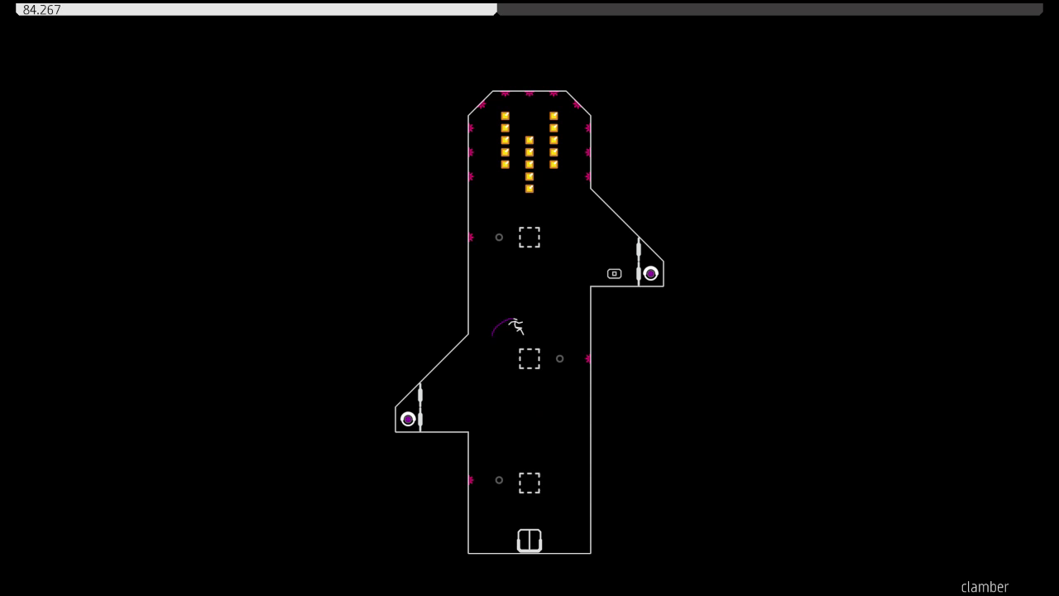
key("Right")
key("z")
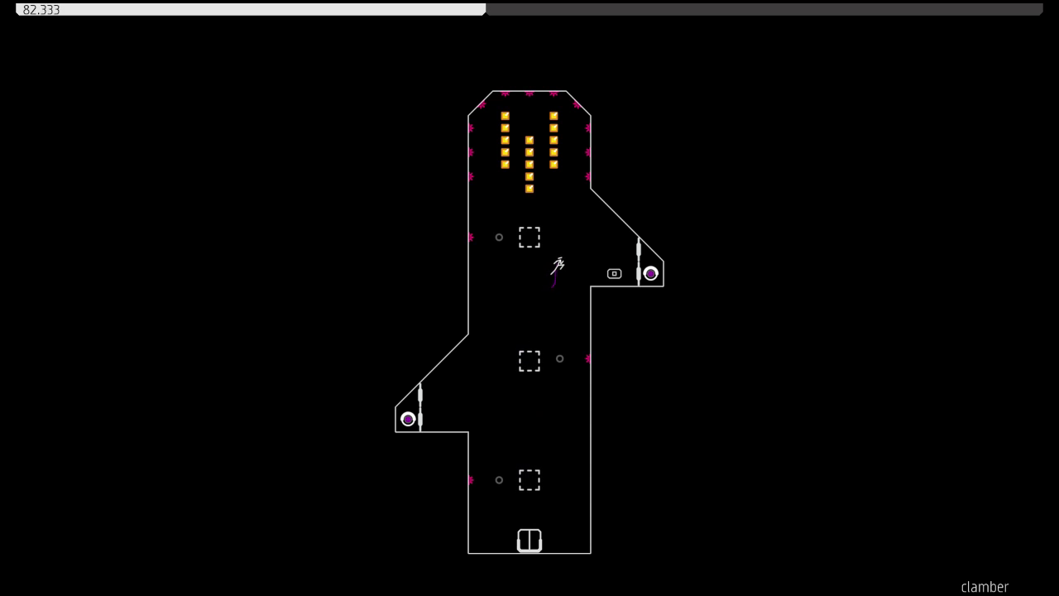
key("Left")
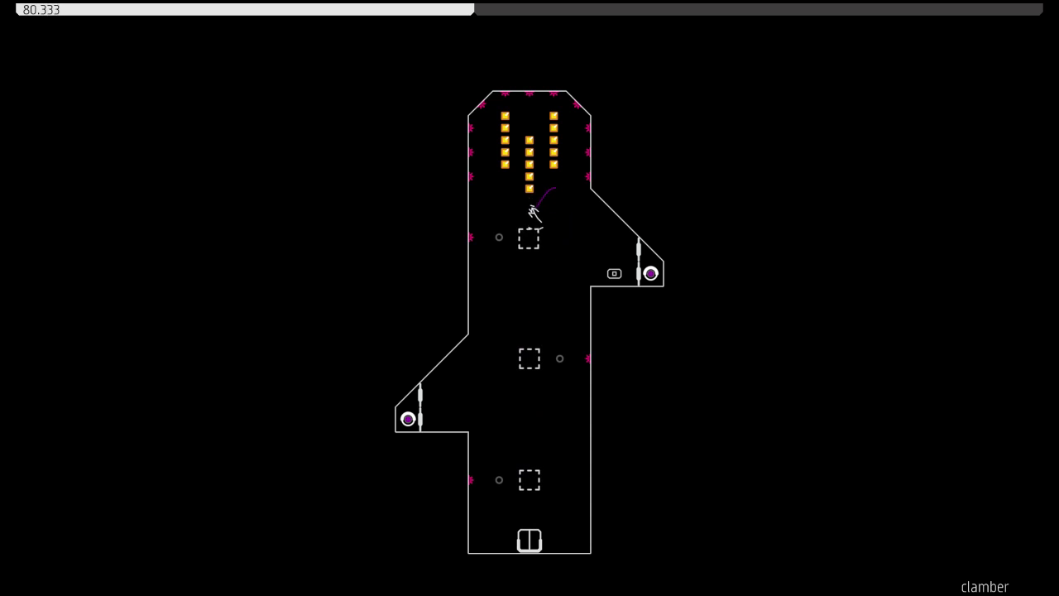
key("z")
key("Right")
key("Left")
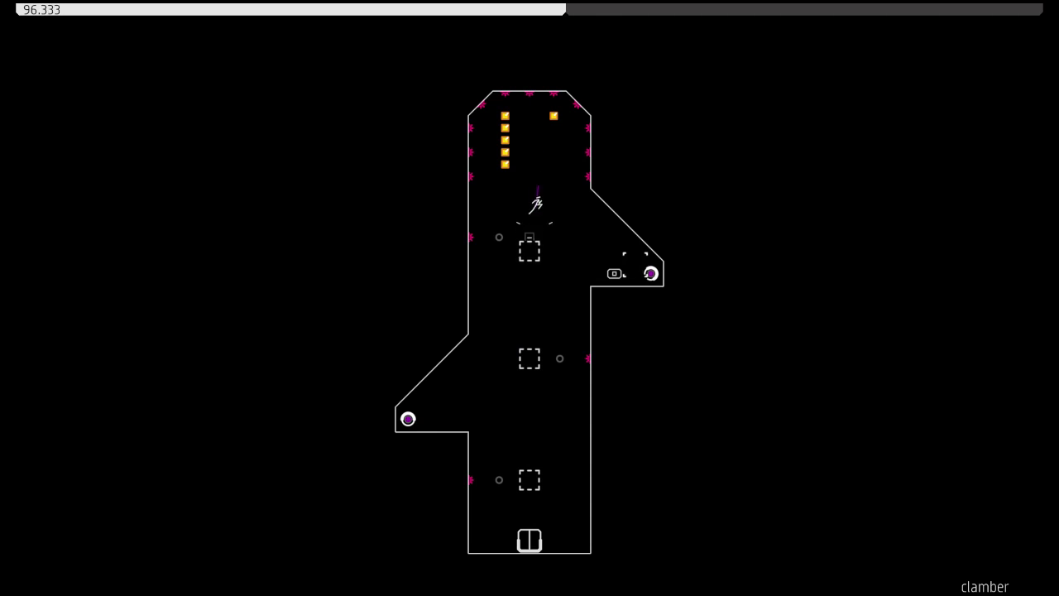
key("Left")
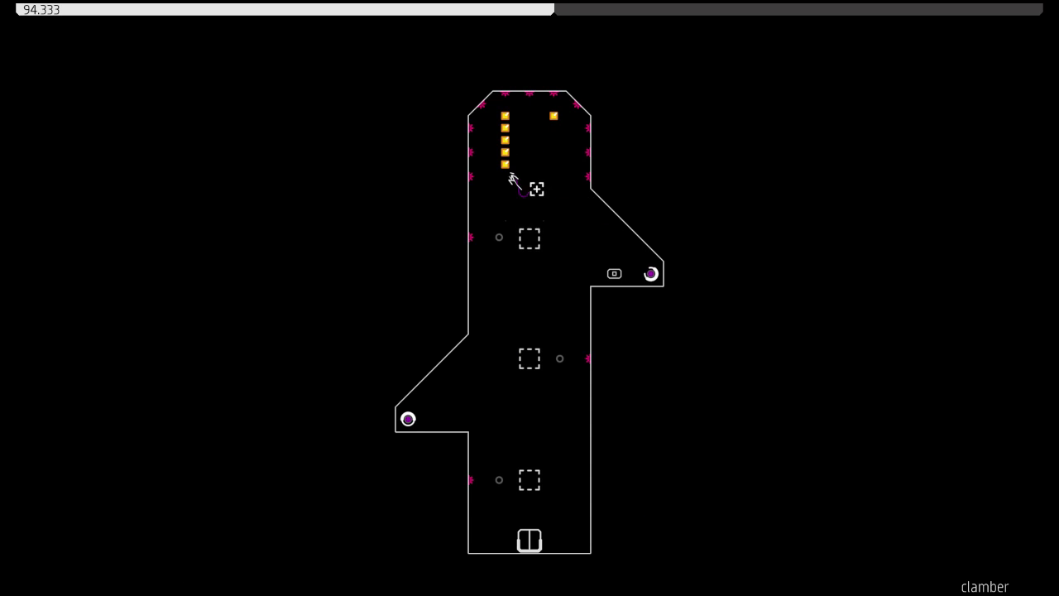
Retry, climb to the top bounce block, hit the exit switch and arc through the gold
key("z")
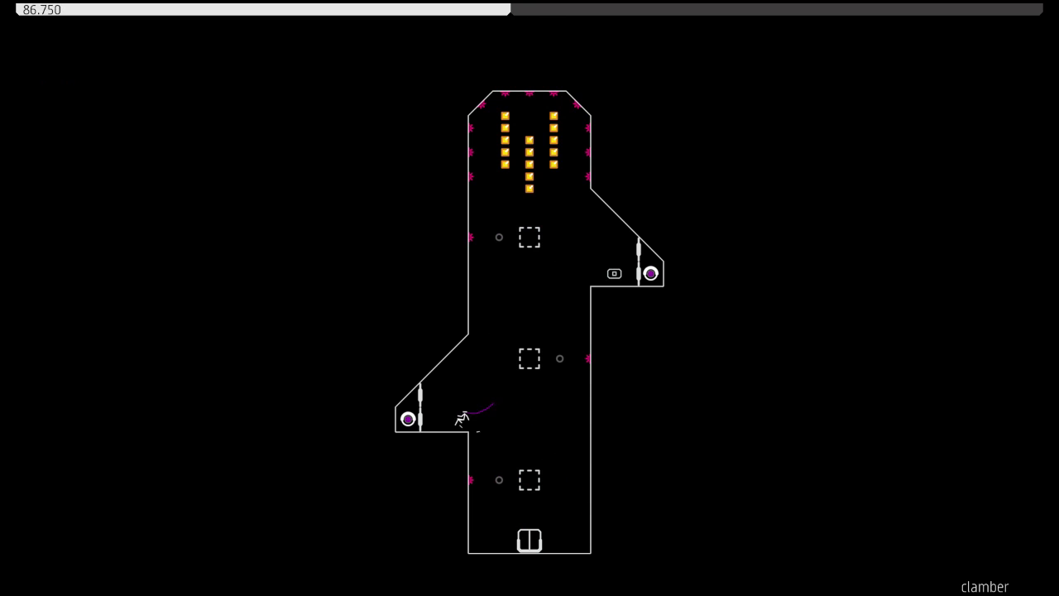
key("Left")
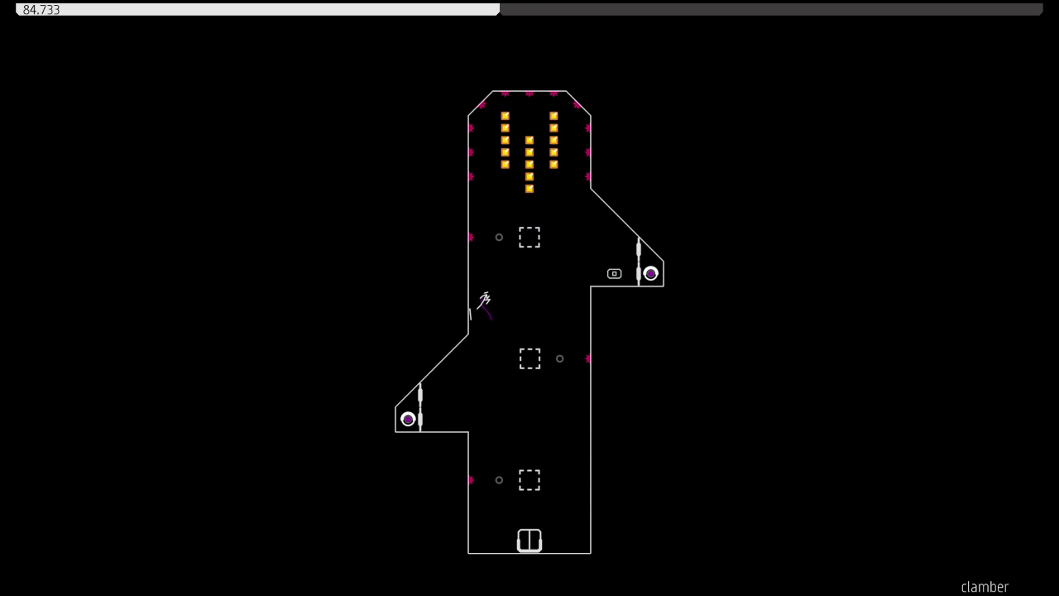
key("Right")
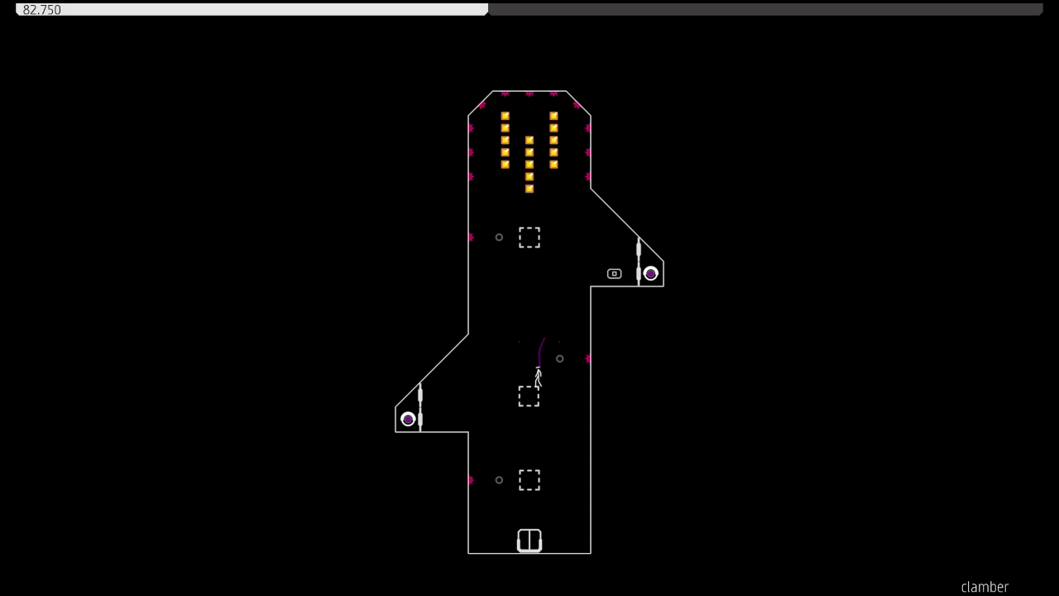
key("Right")
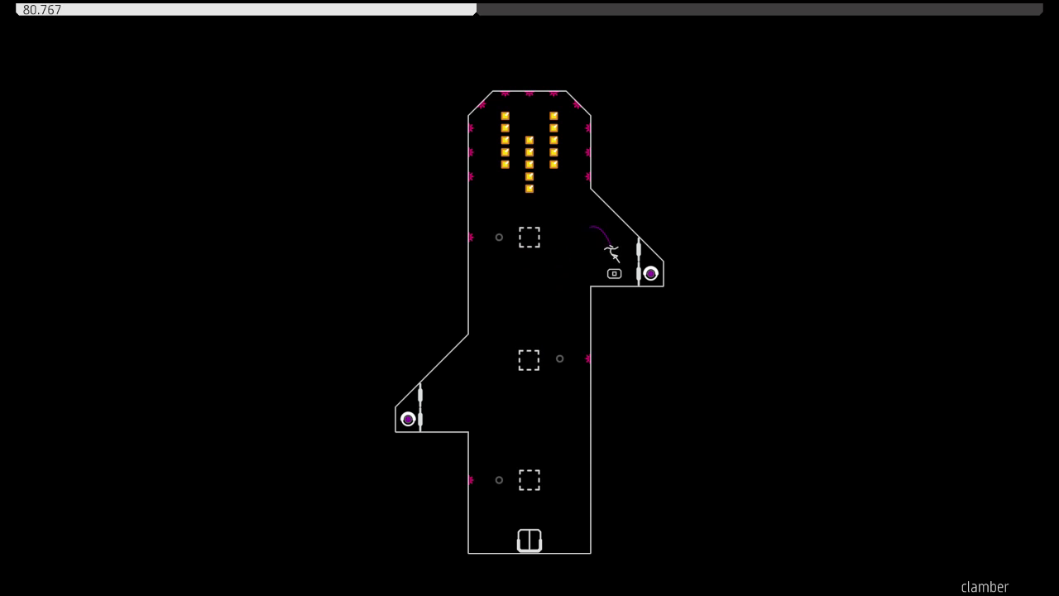
key("Left")
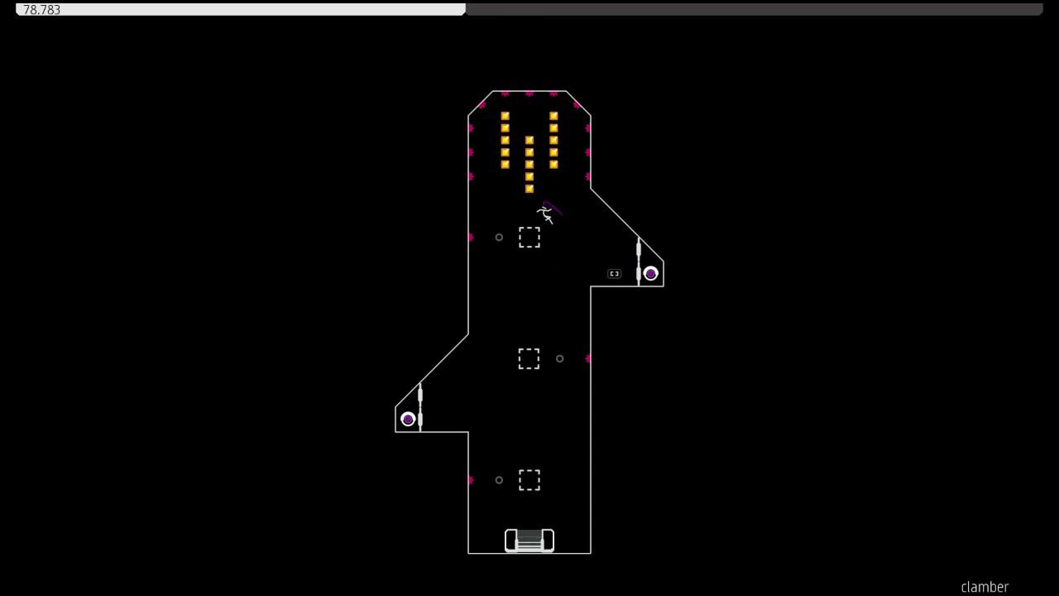
key("Right")
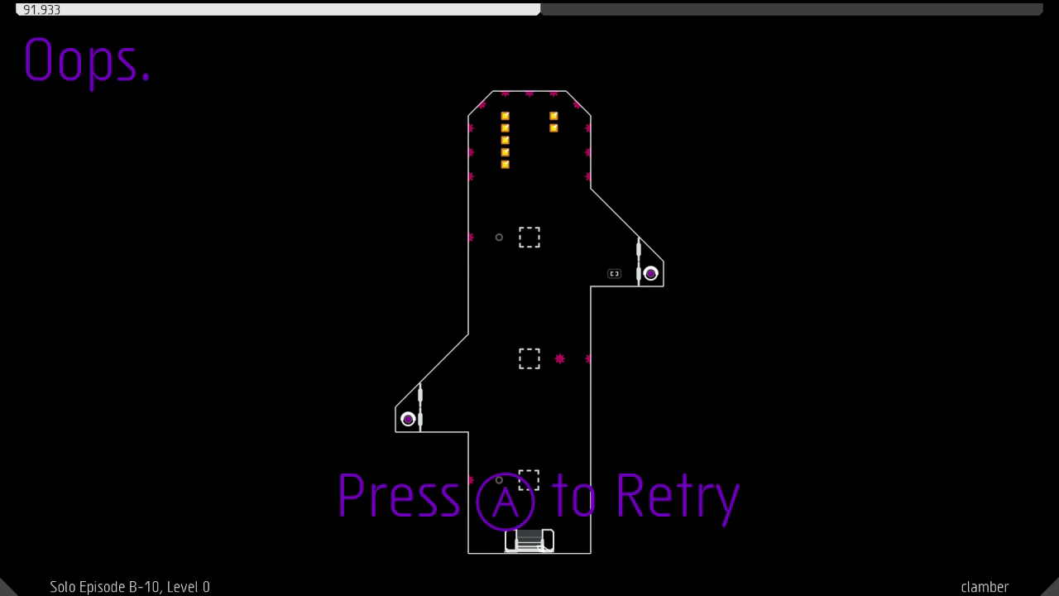
On a final retry, touch the switch, collect the remaining gold and enter the exit door
key("z")
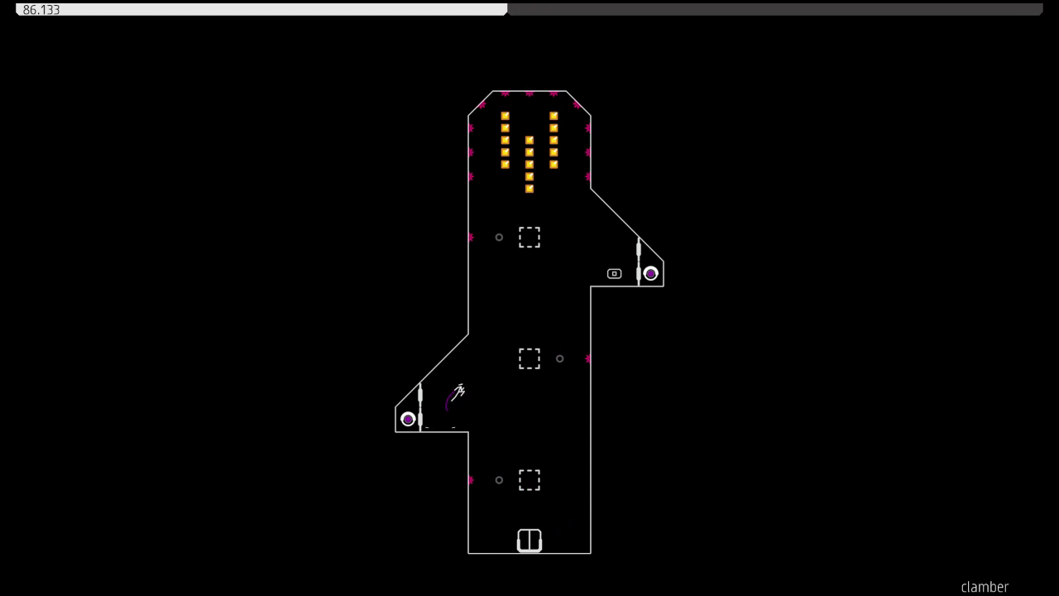
key("z")
key("Right")
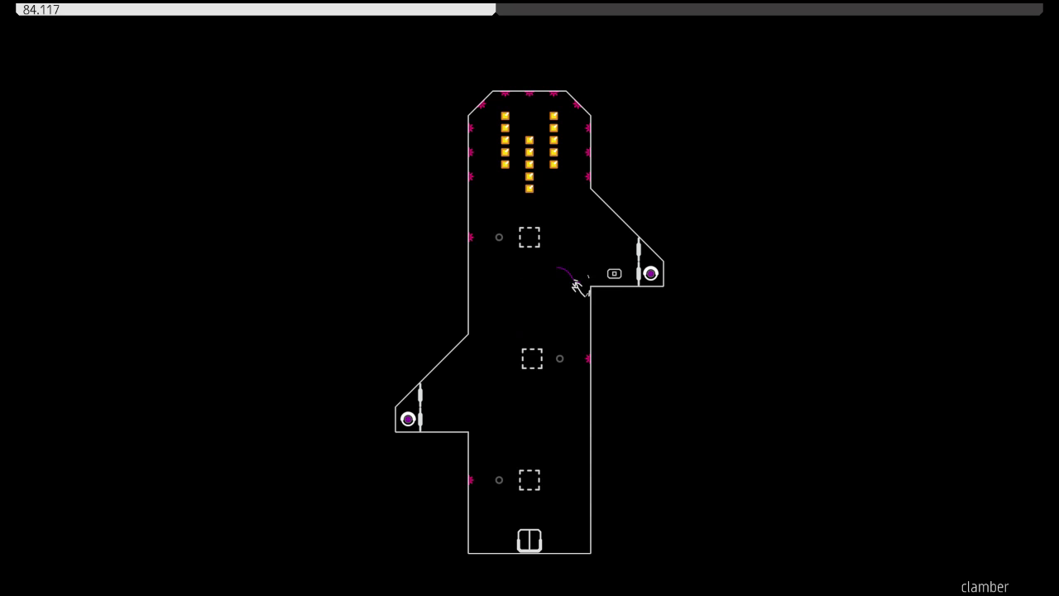
key("Right")
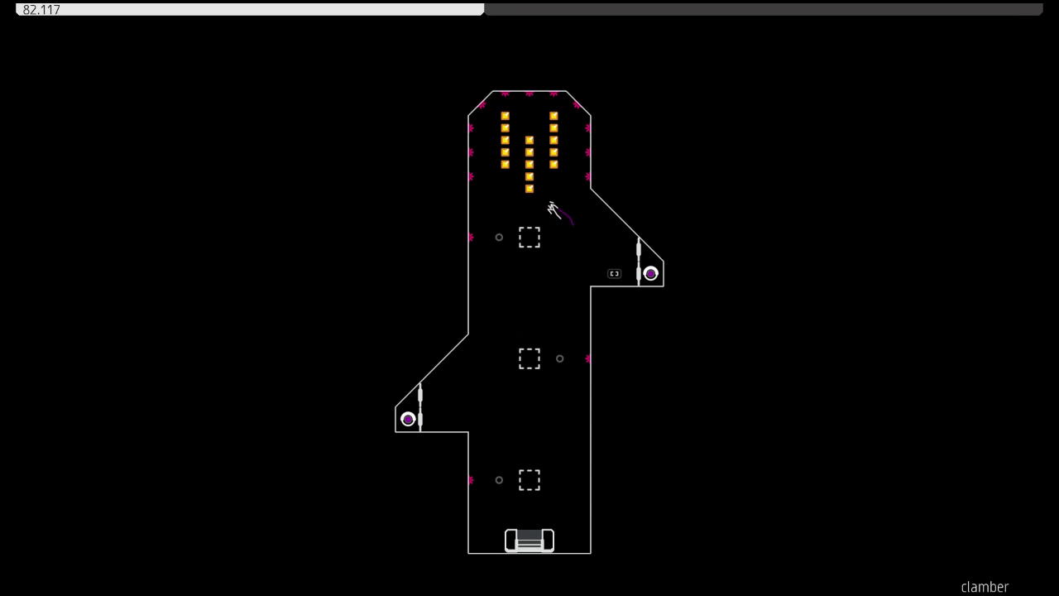
key("Right")
key("Left")
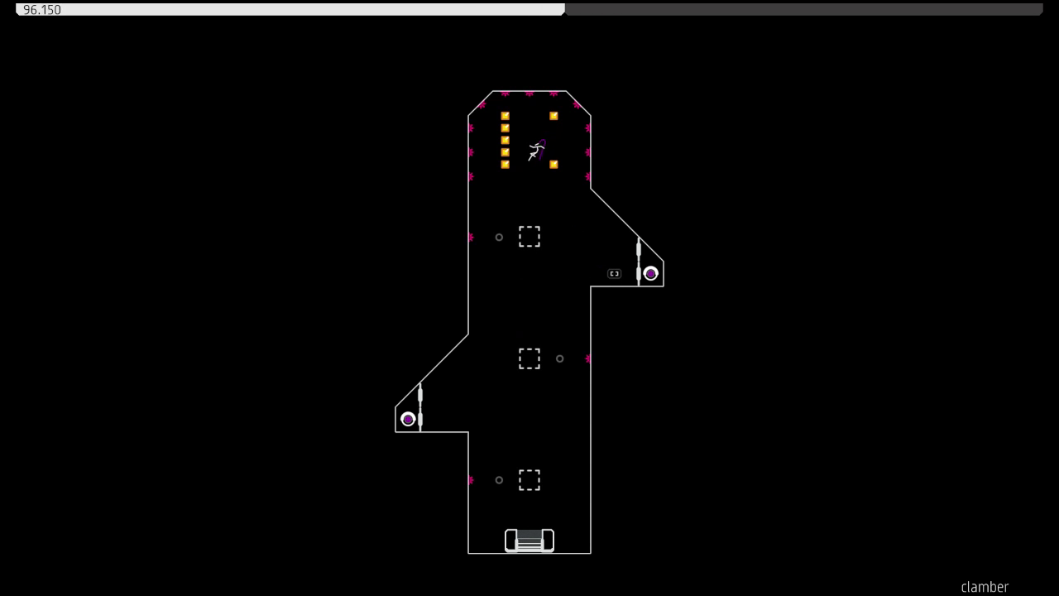
key("z")
key("Right")
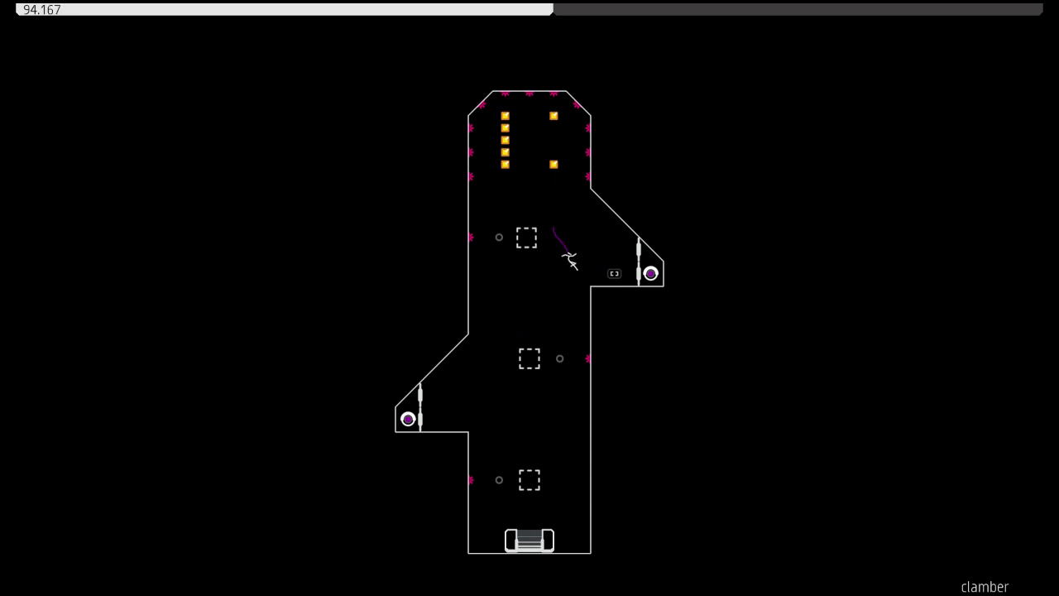
key("Left")
key("z")
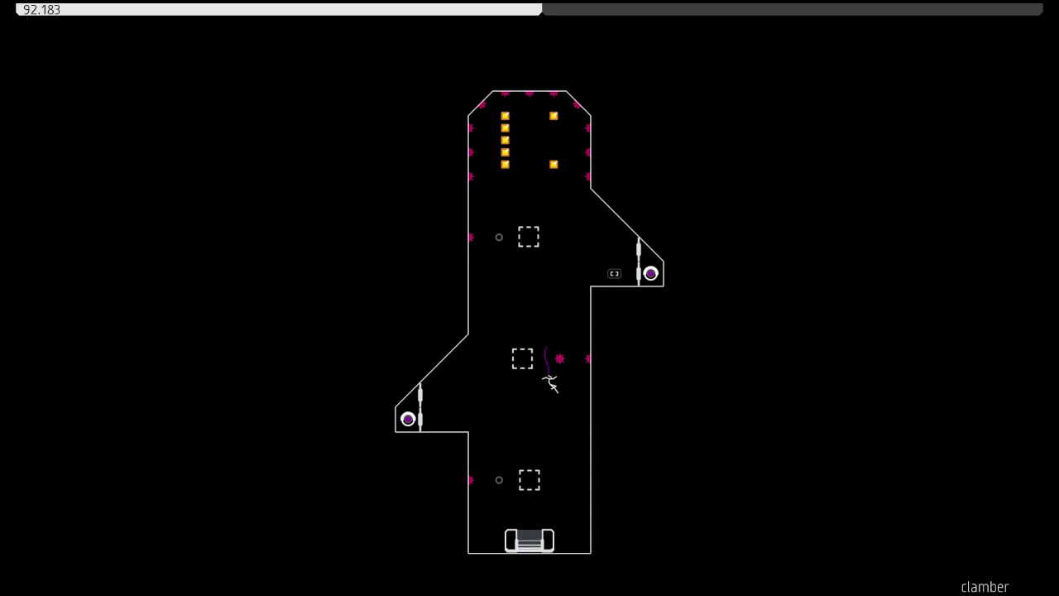
key("Right")
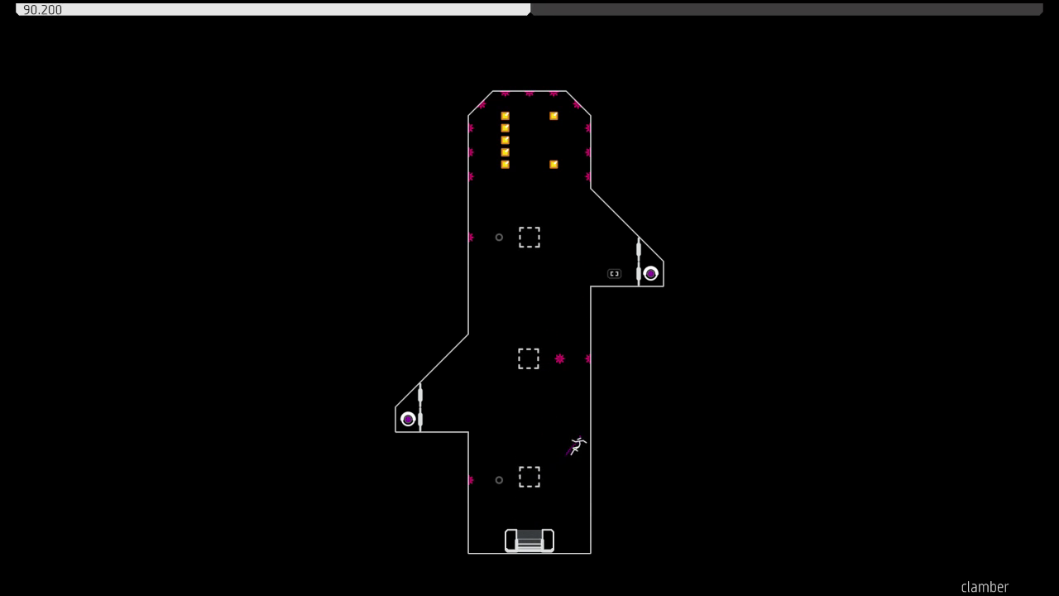
key("Left")
Continue to 'brambly' and make quick attempts at the right-wall and top-corner gold
key("z")
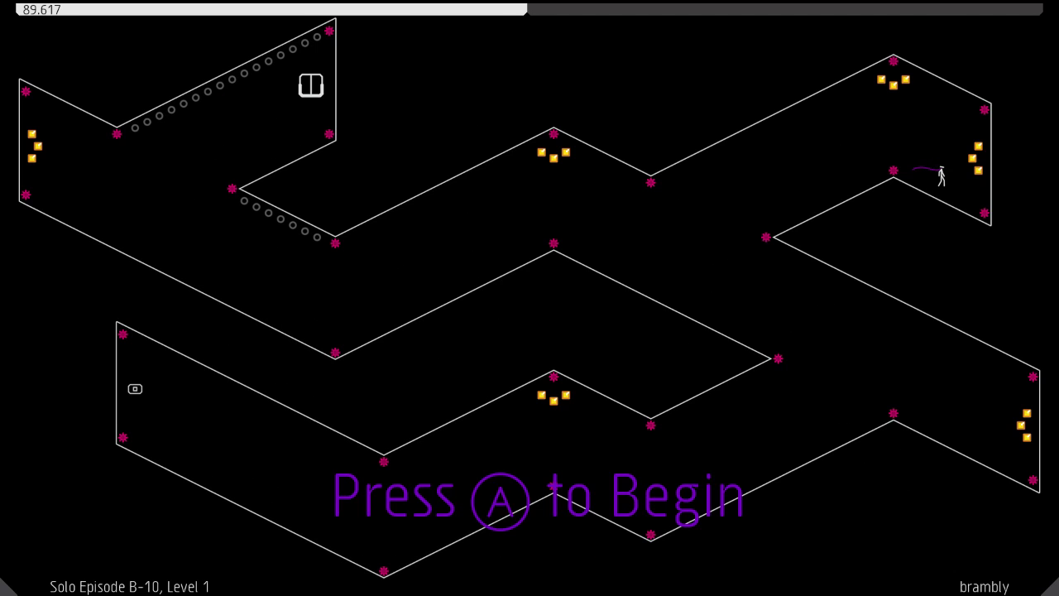
key("z")
key("z")
key("Right")
key("z")
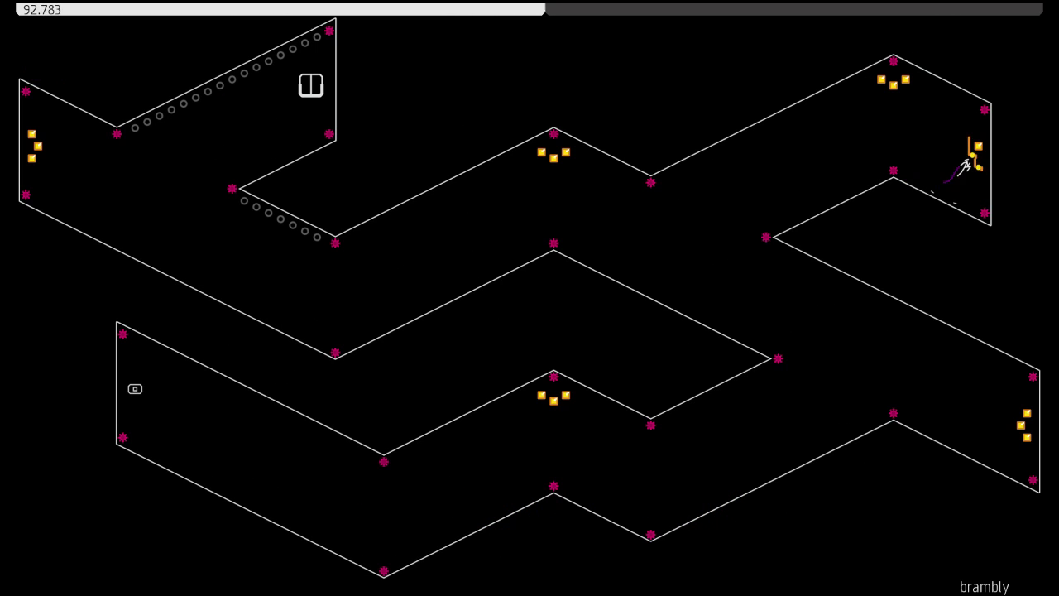
key("Left")
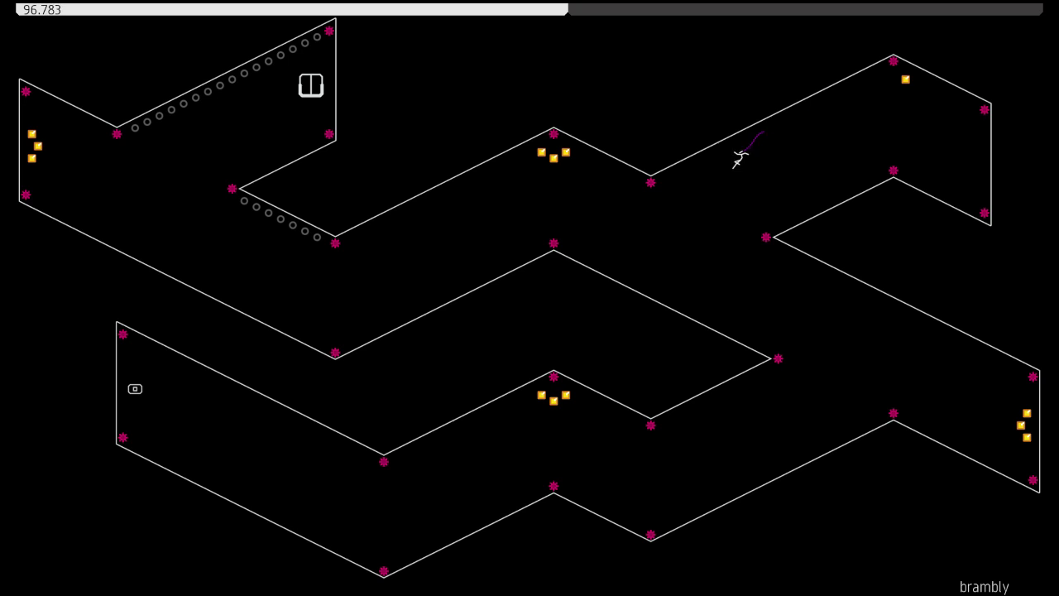
Retry, grab the wall and slope gold, wall-jump through the switch and enter the exit
key("z")
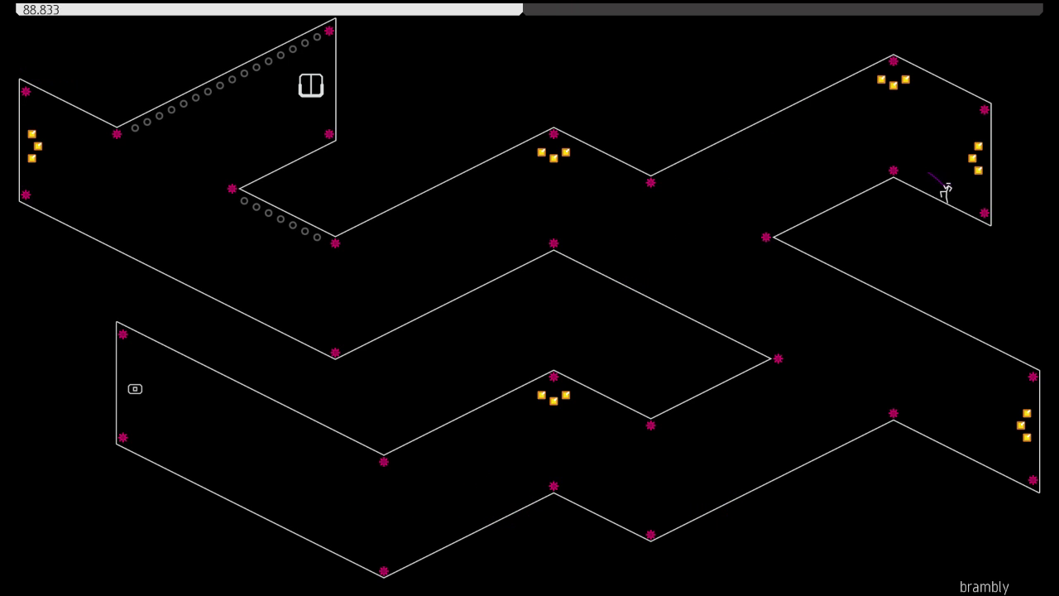
key("z")
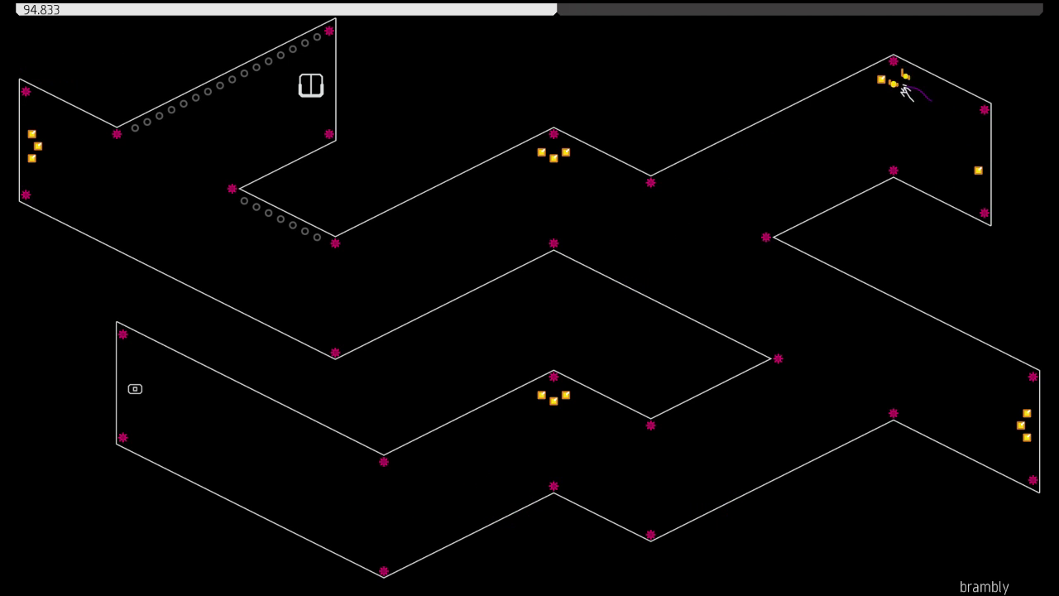
key("Left")
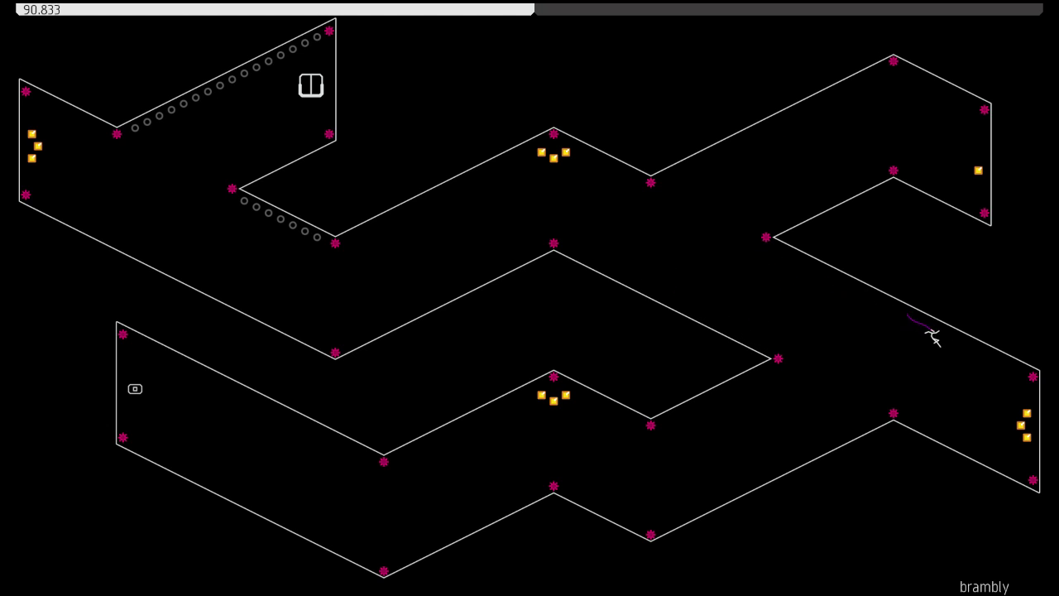
key("Right")
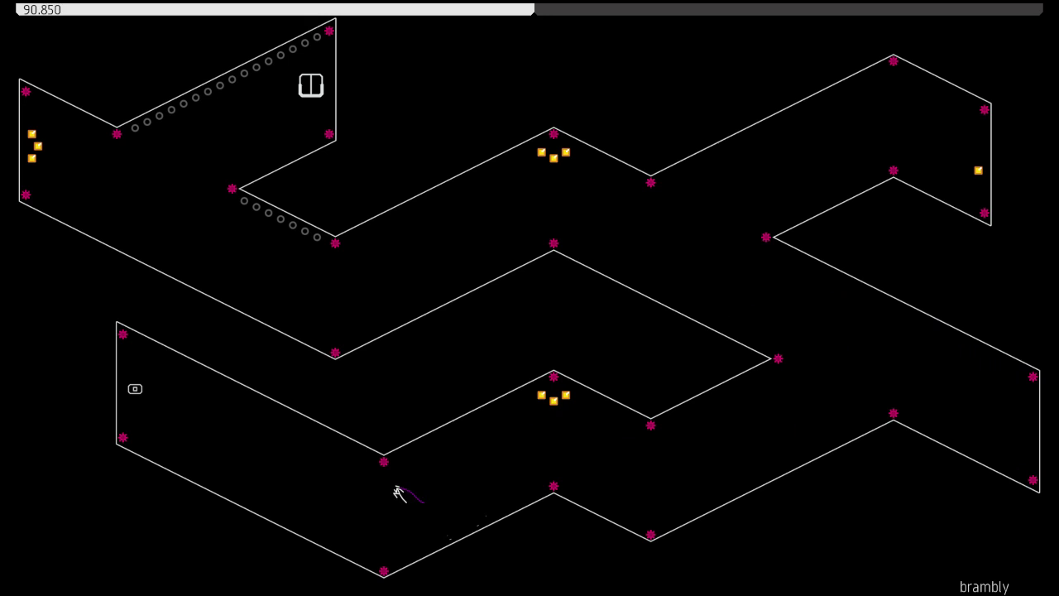
key("z")
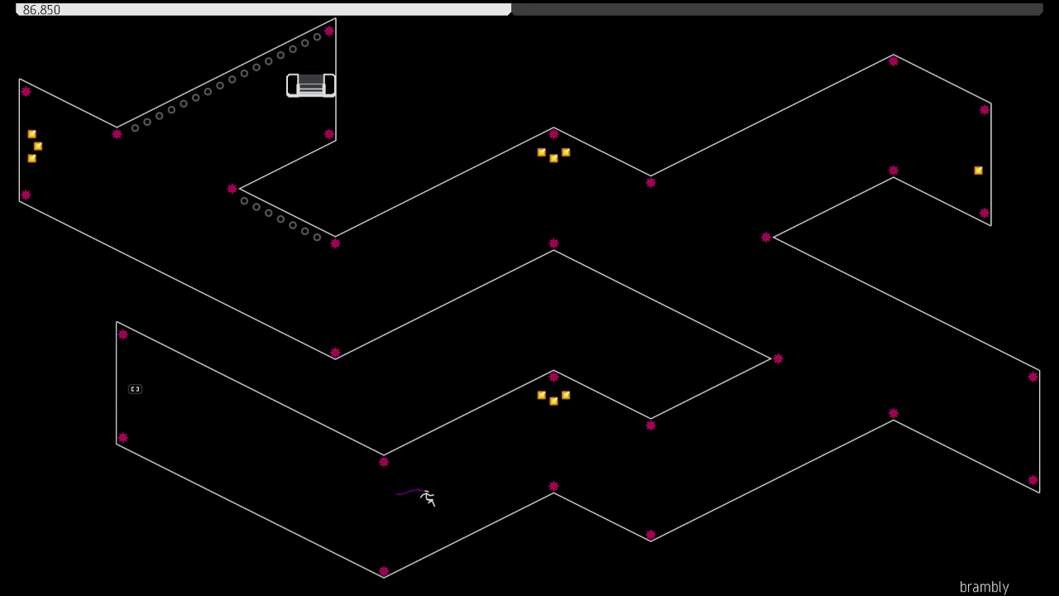
key("Left")
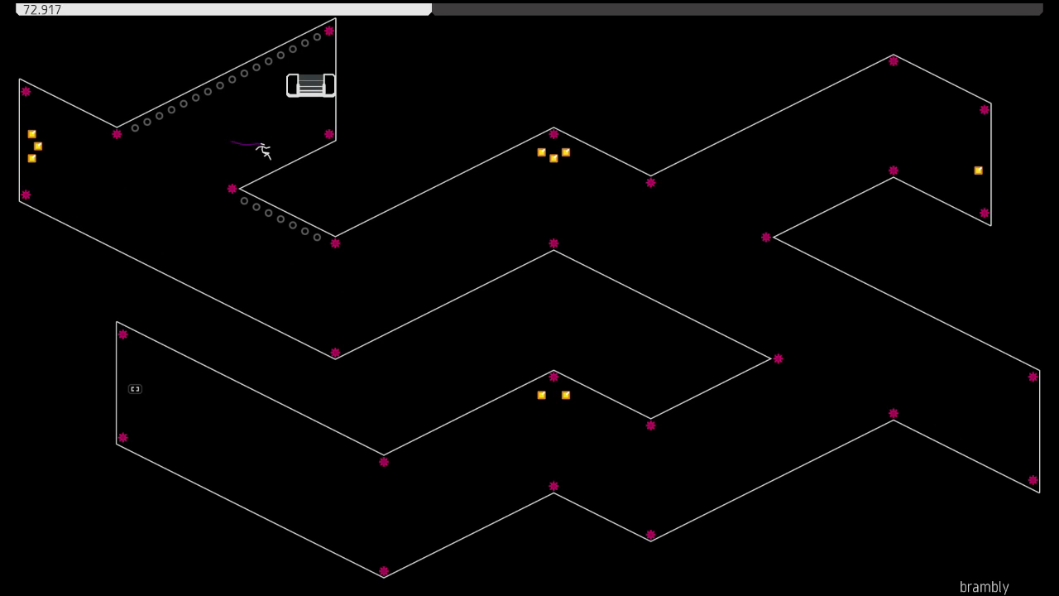
key("Right")
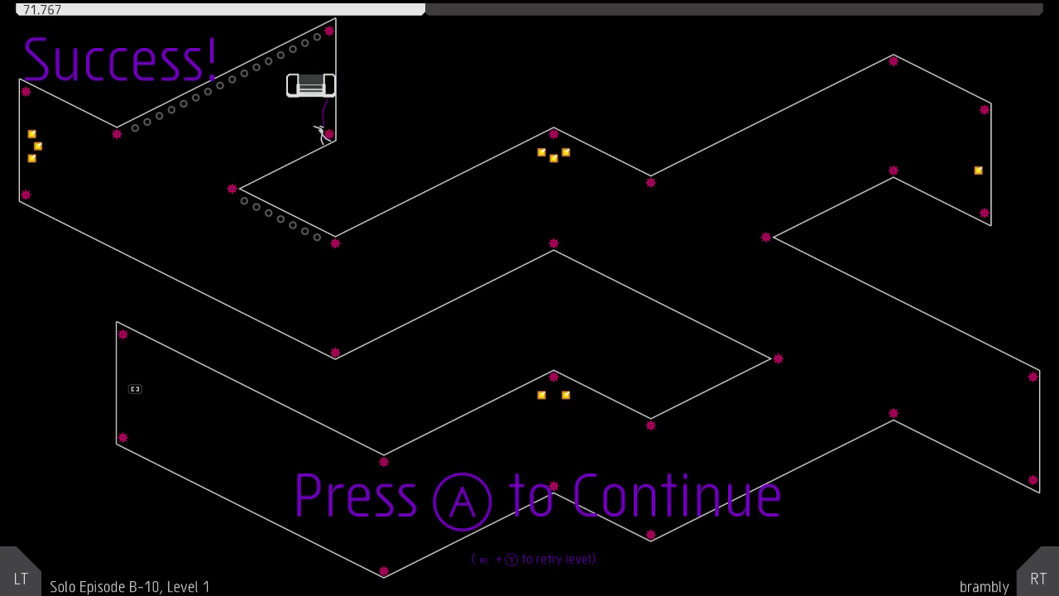
key("space")
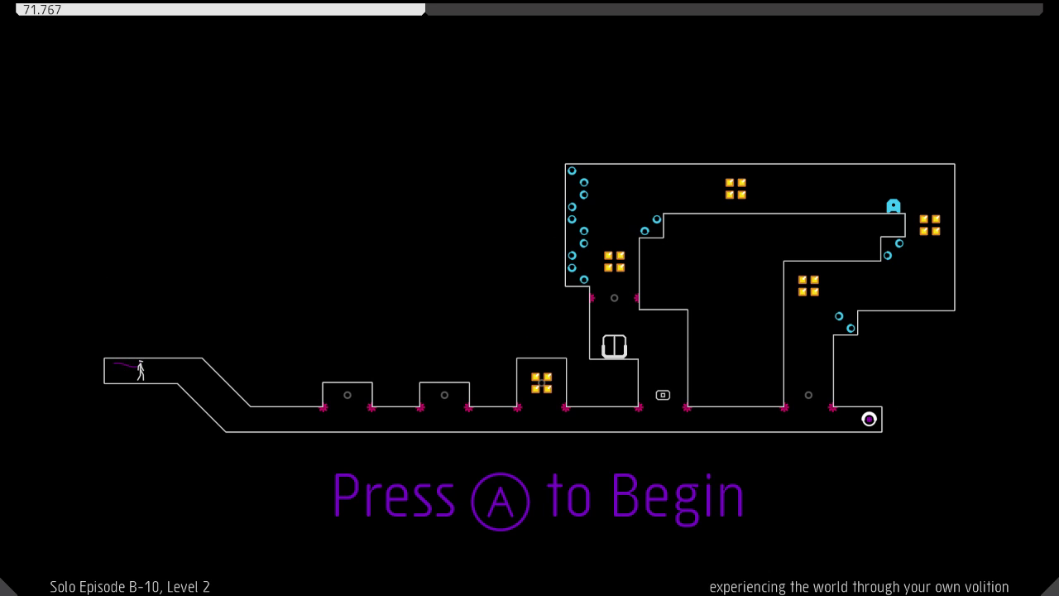
Run right along the lower corridor toward the gold box, dying on the mined floor
key("Right")
key("Right")
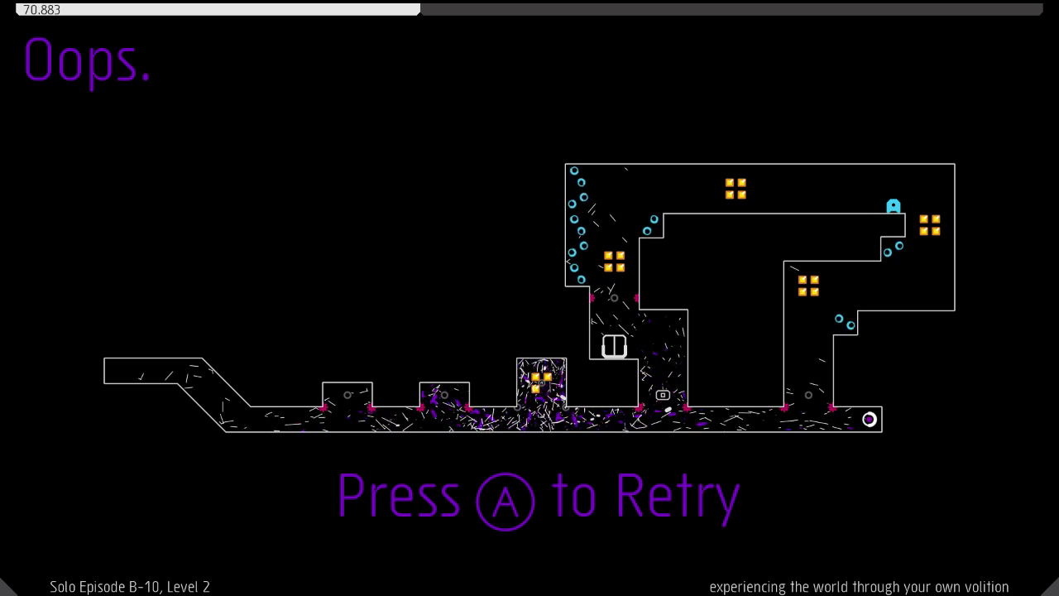
key("space")
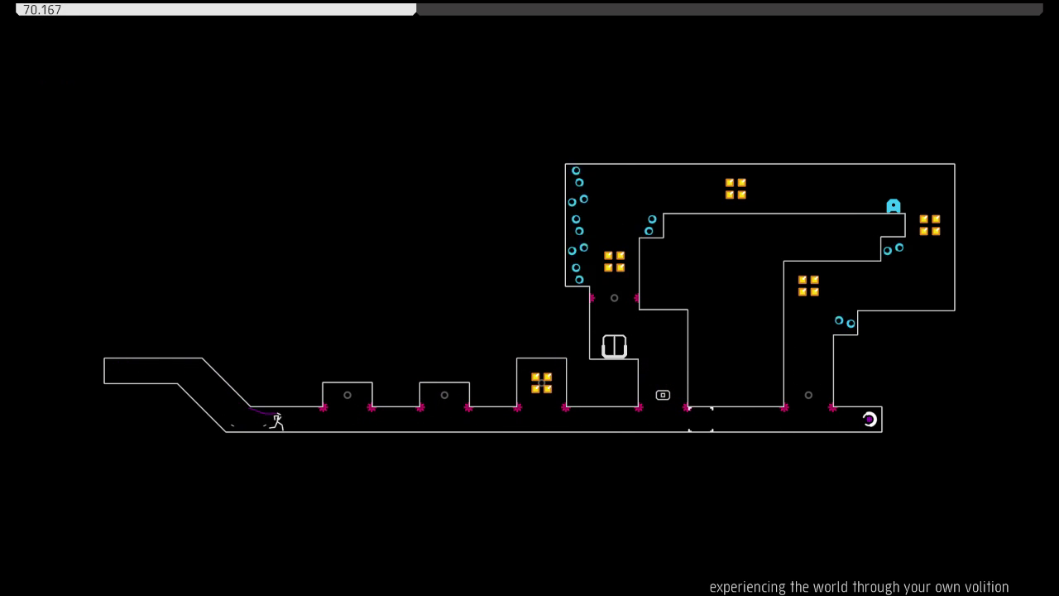
key("space")
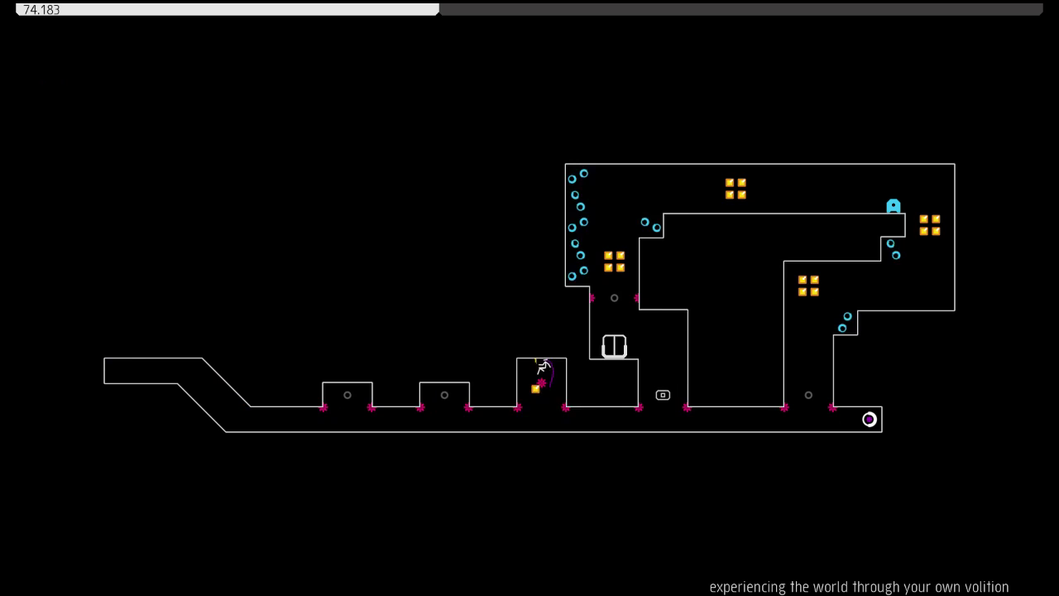
key("space")
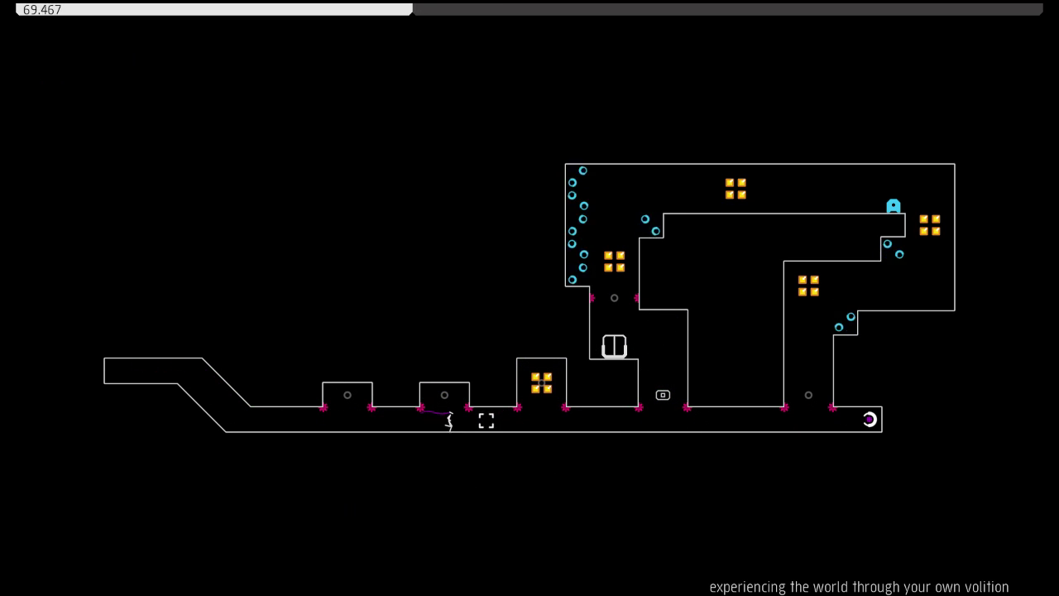
key("space")
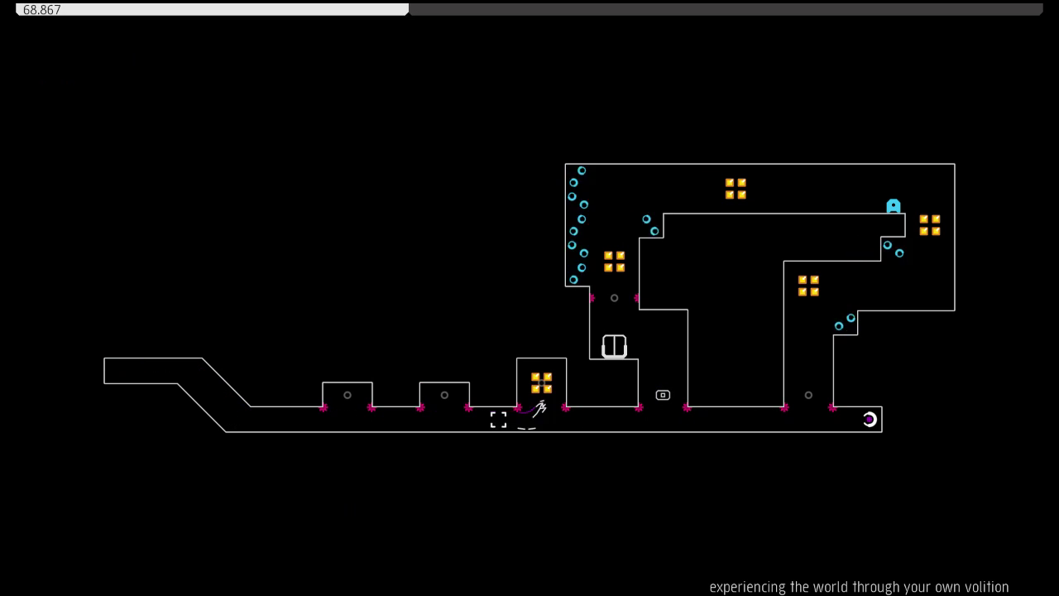
key("space")
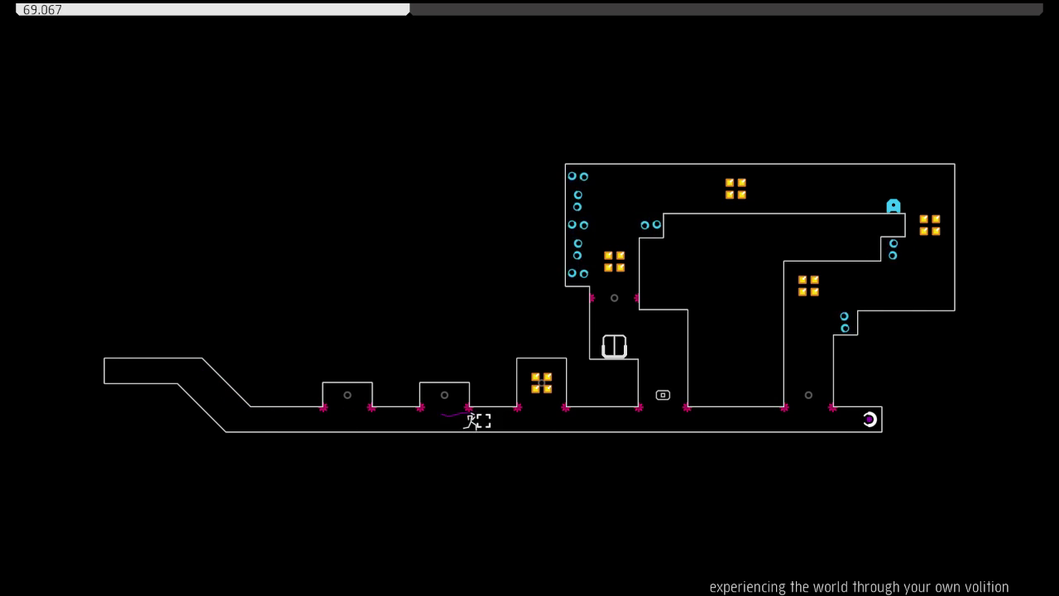
Retry runs past the floor mines, jumping toward the gold alcove
key("space")
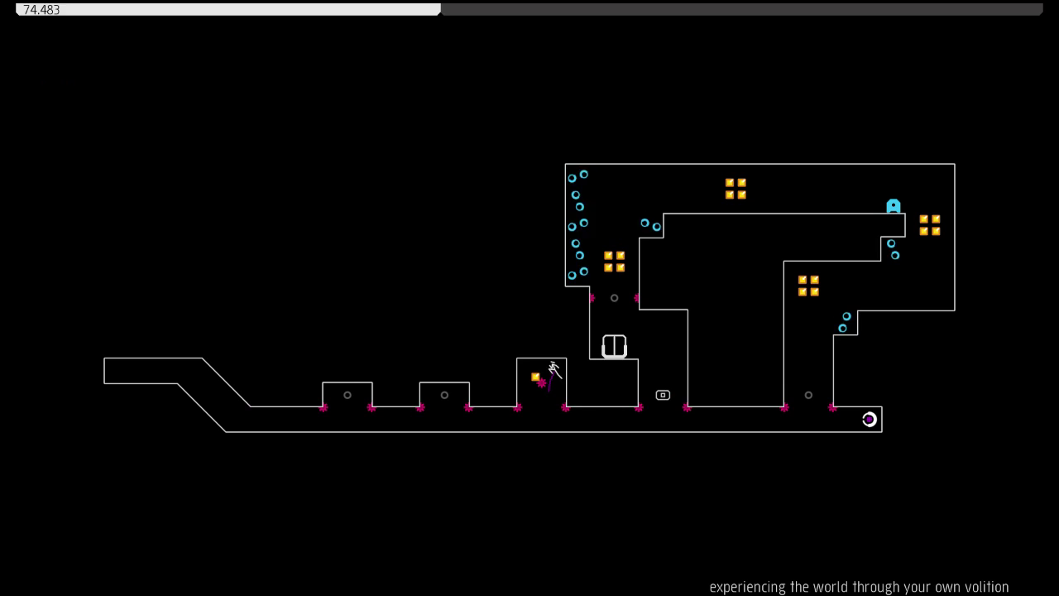
key("space")
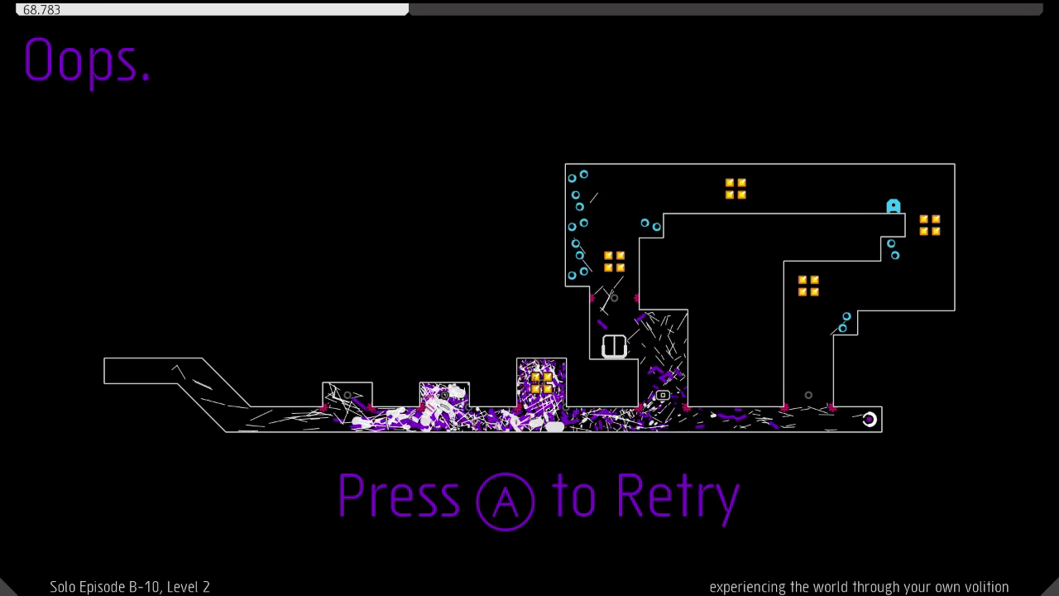
key("space")
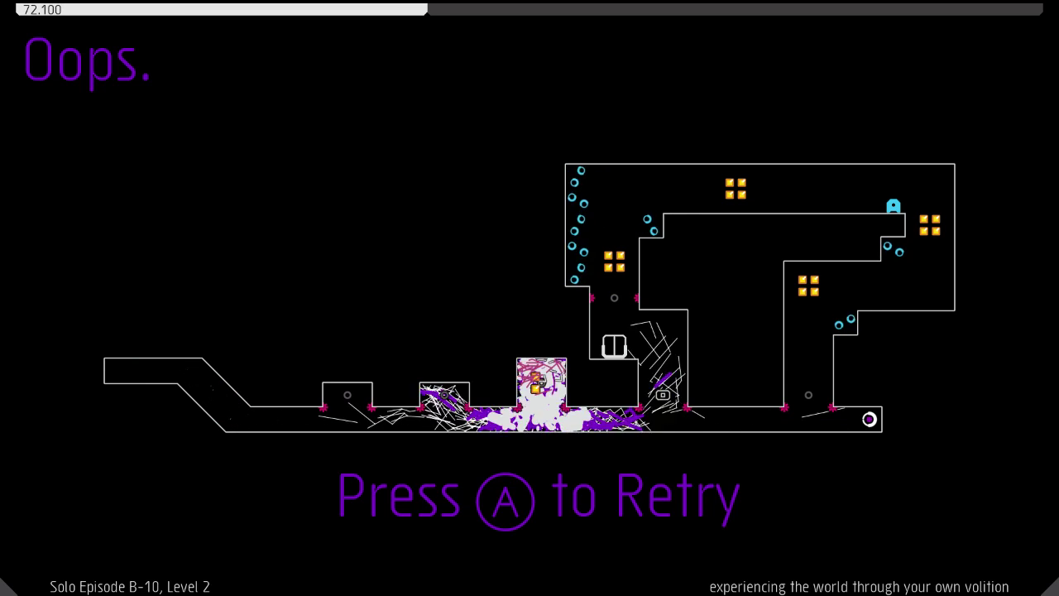
key("space")
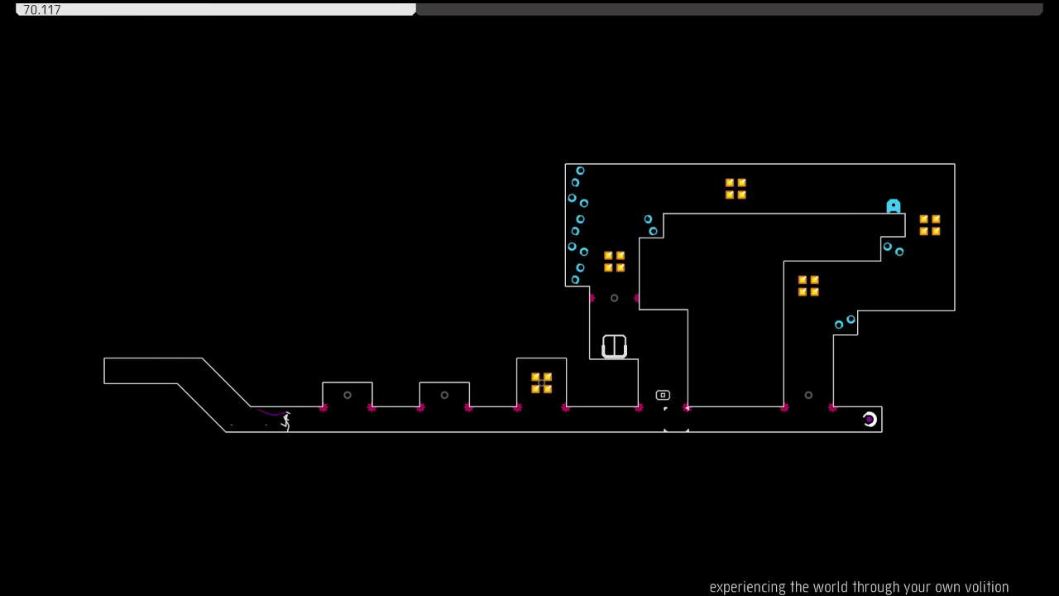
key("Right")
key("space")
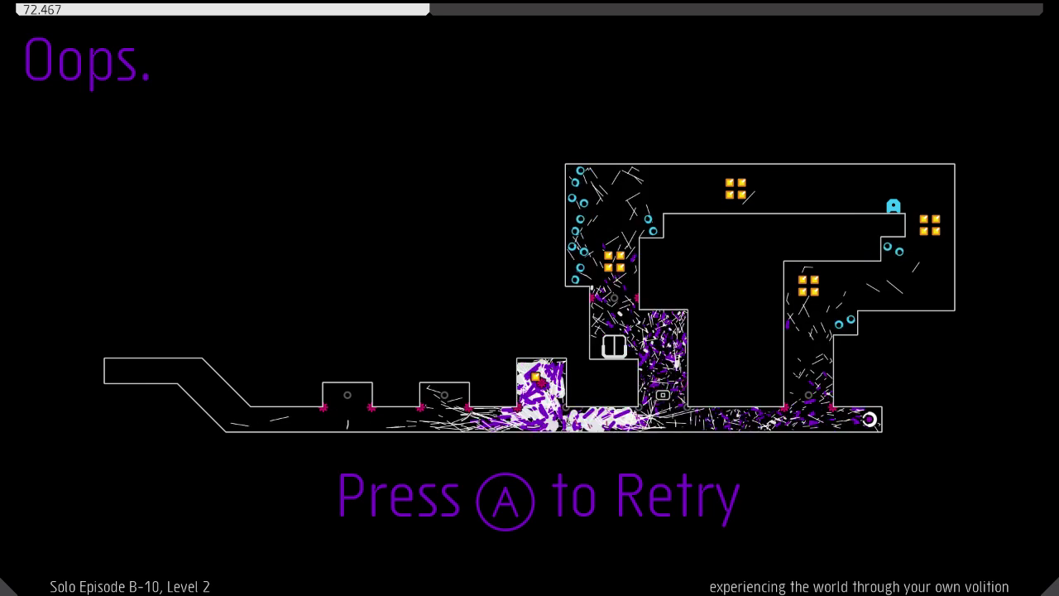
key("space")
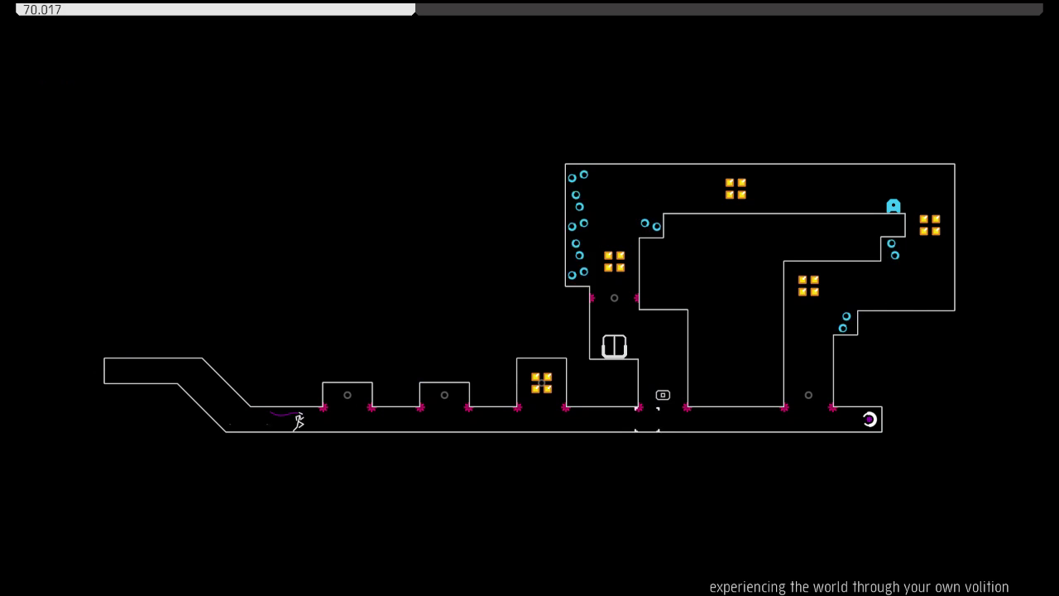
key("space")
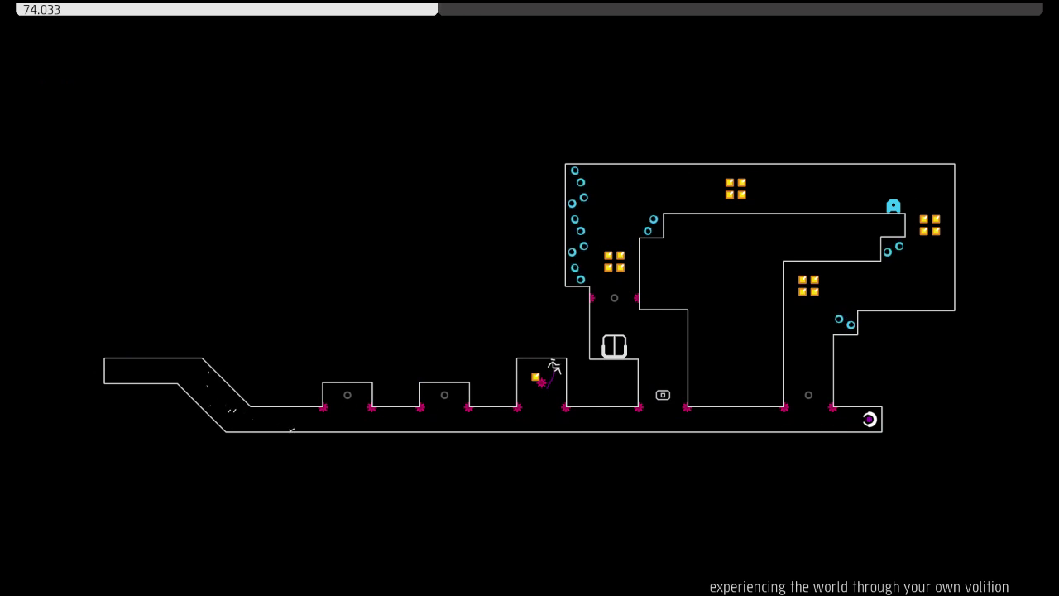
After two more retries, collect the alcove gold and leap up-left into the exit door
key("space")
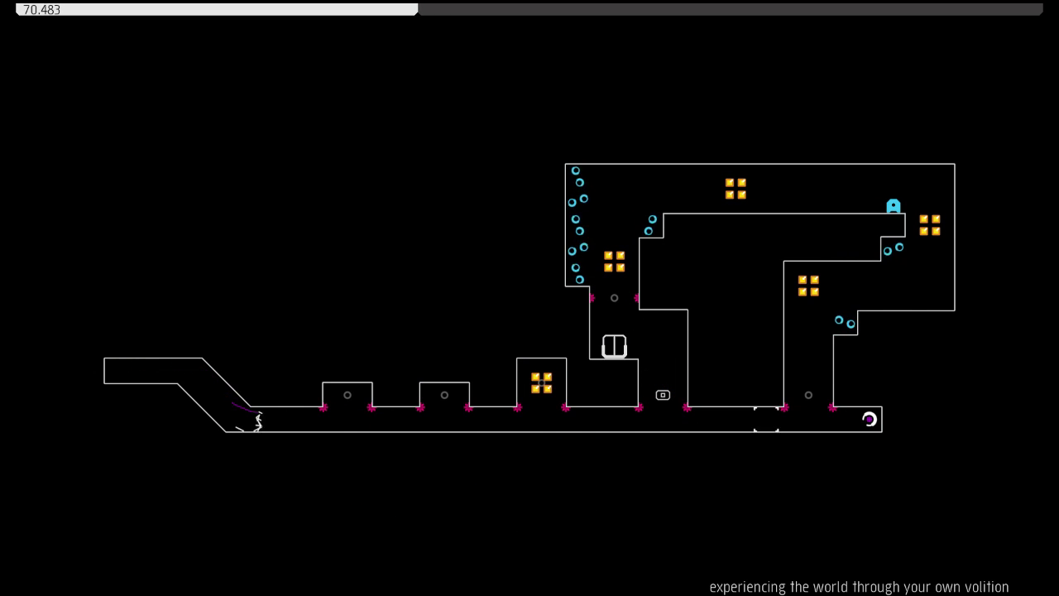
key("space")
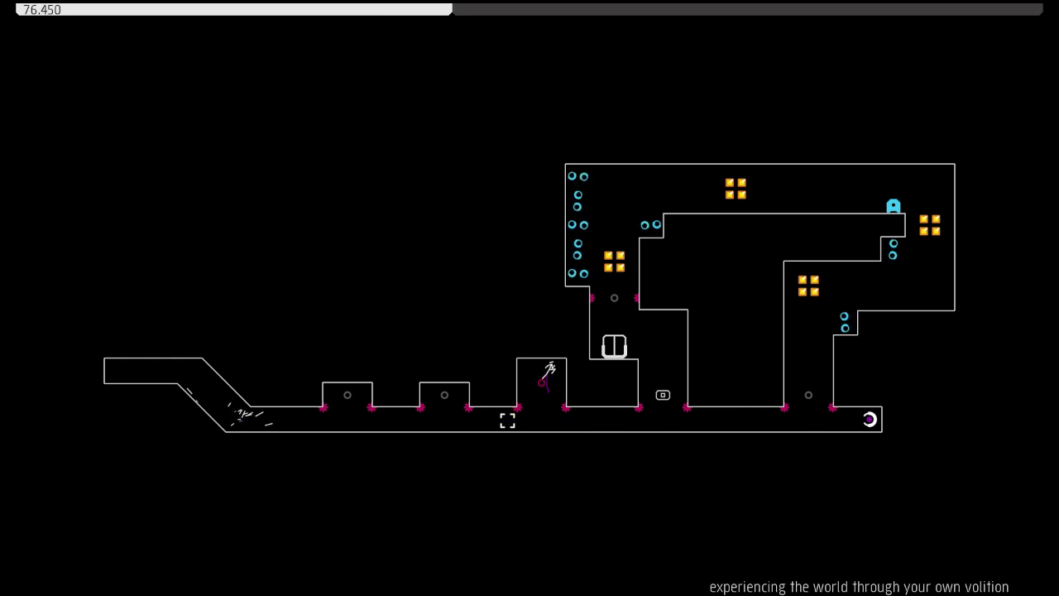
key("space")
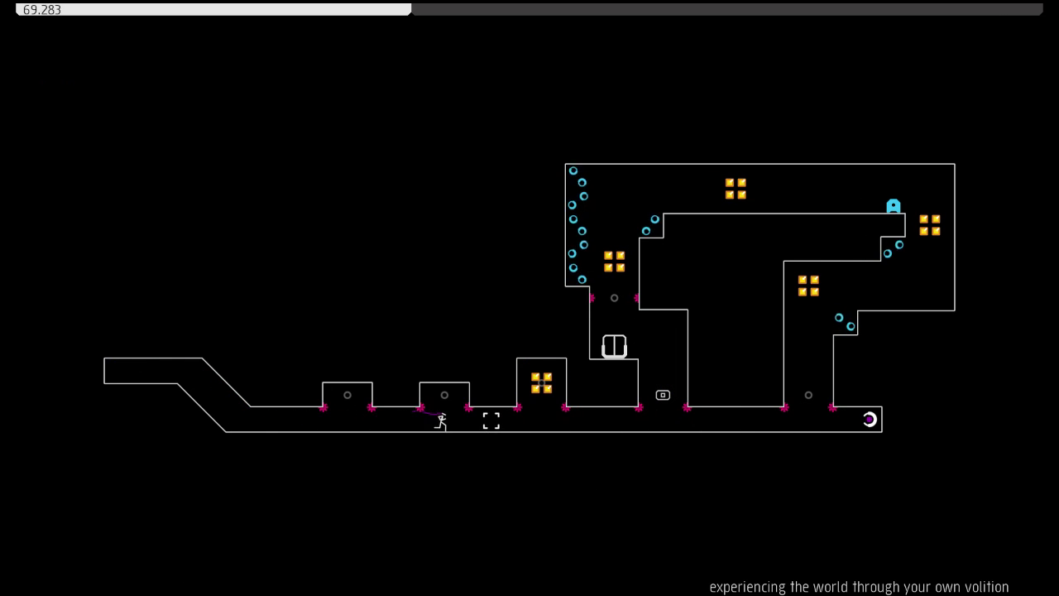
key("space")
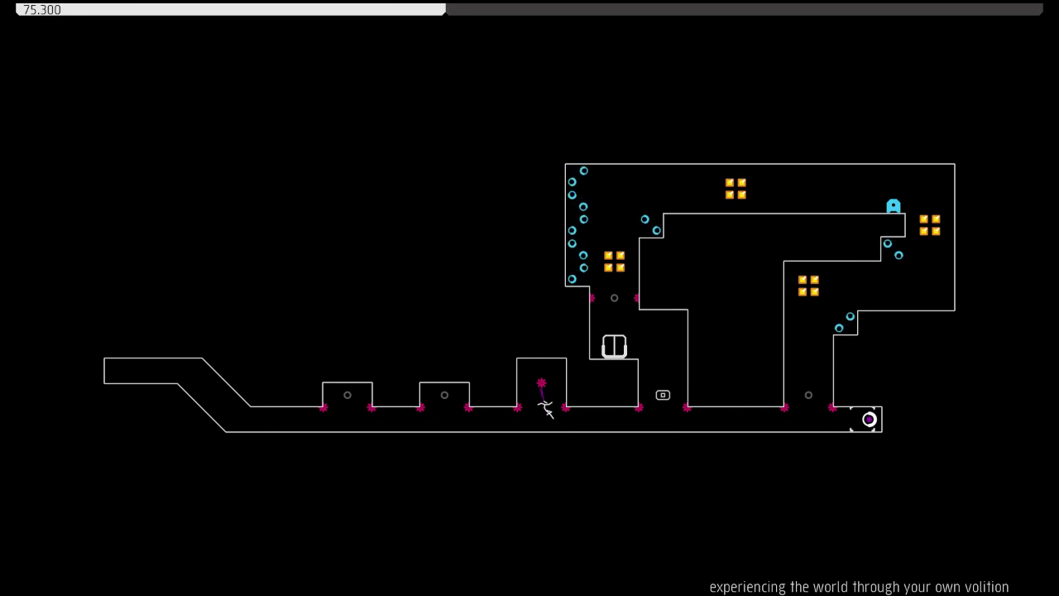
key("space")
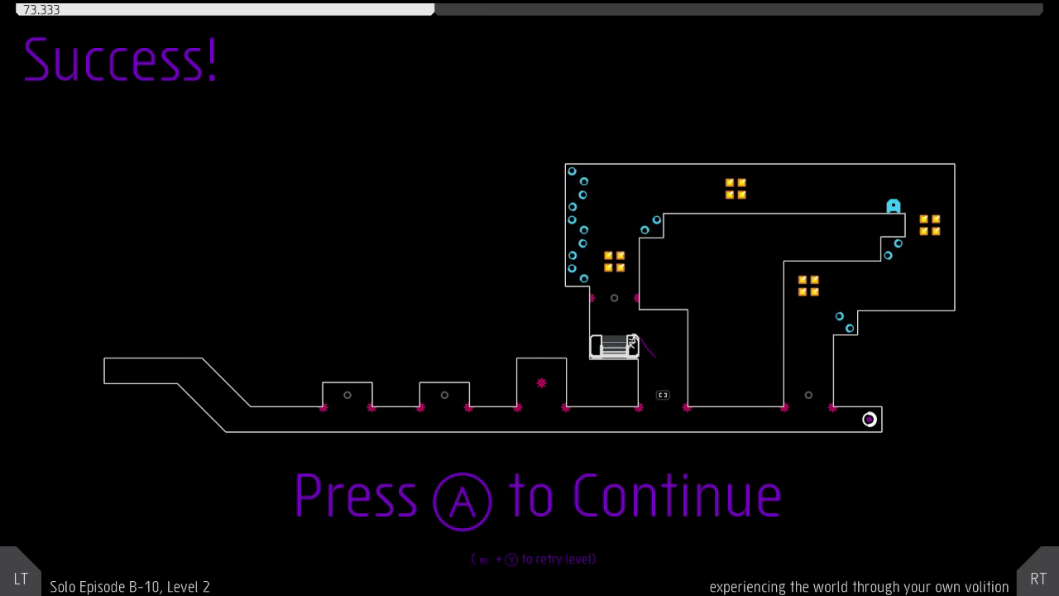
Start 'ruckazoid' and climb the right wall toward the gold diamond, dying on a mine
key("space")
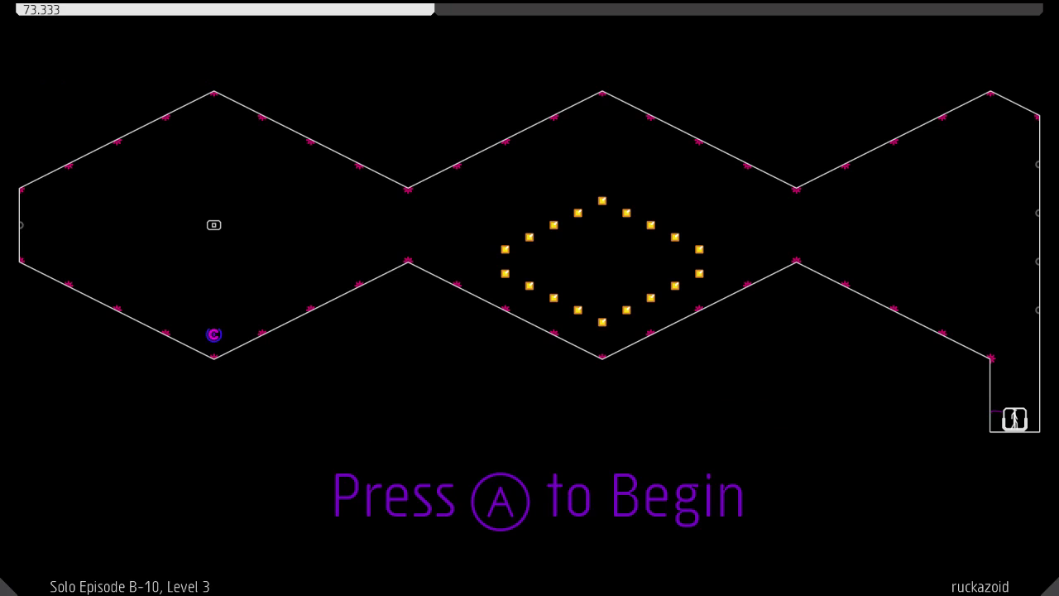
key("space")
key("space")
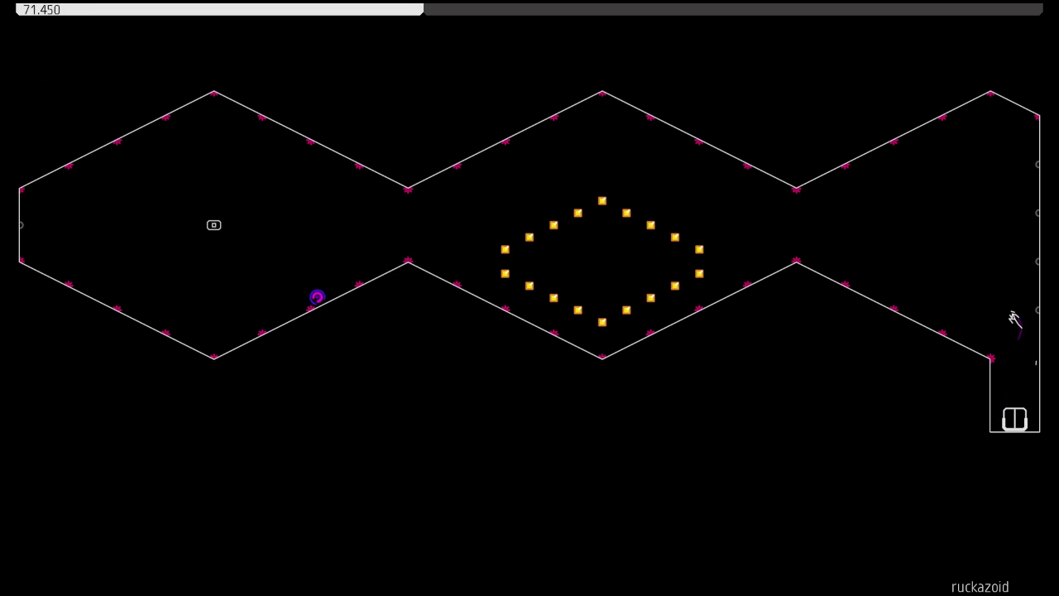
key("Left")
key("space")
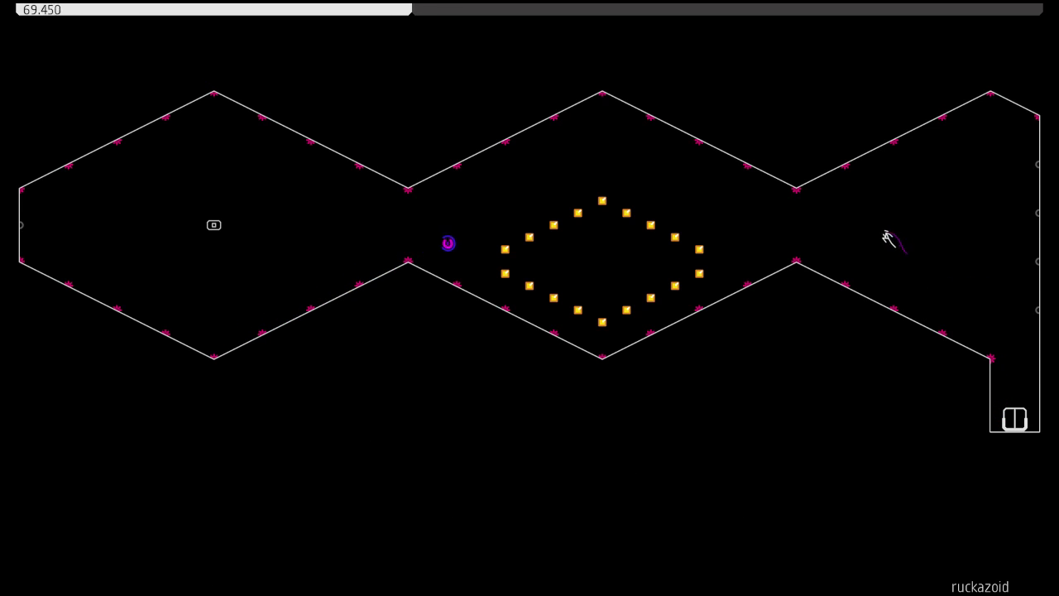
key("space")
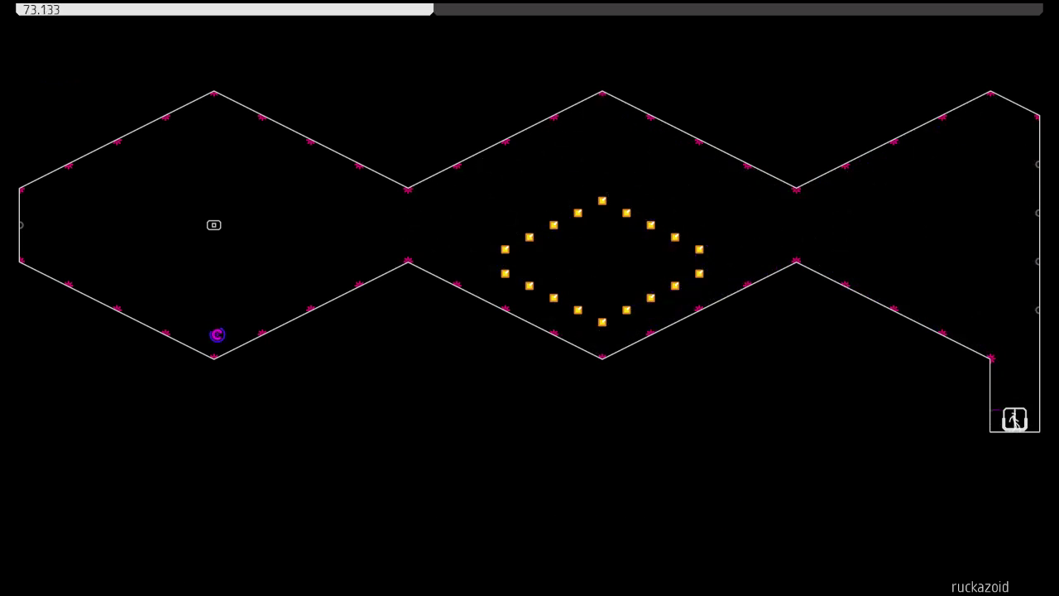
key("space")
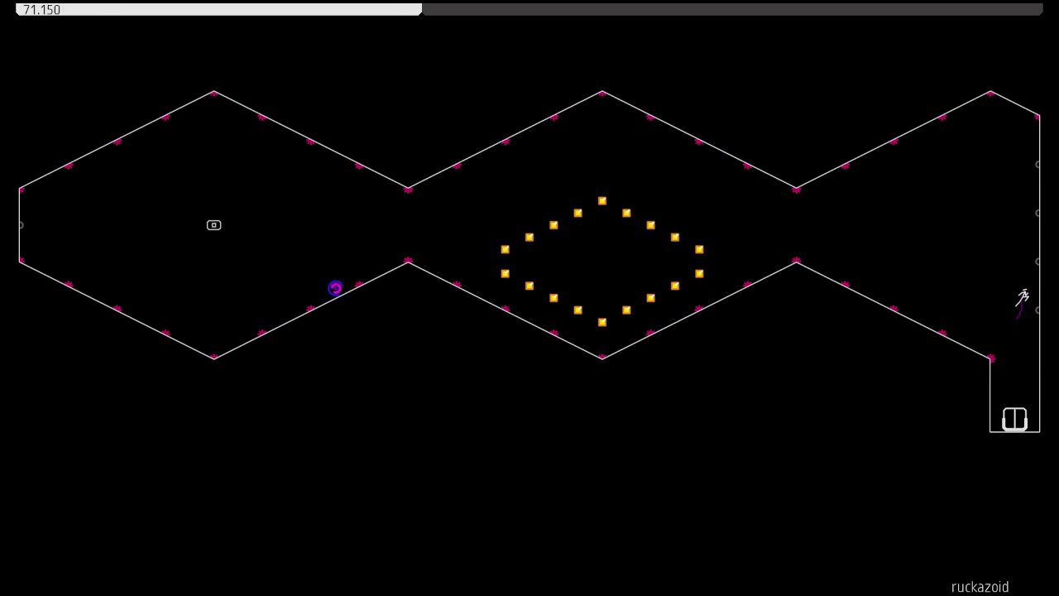
key("space")
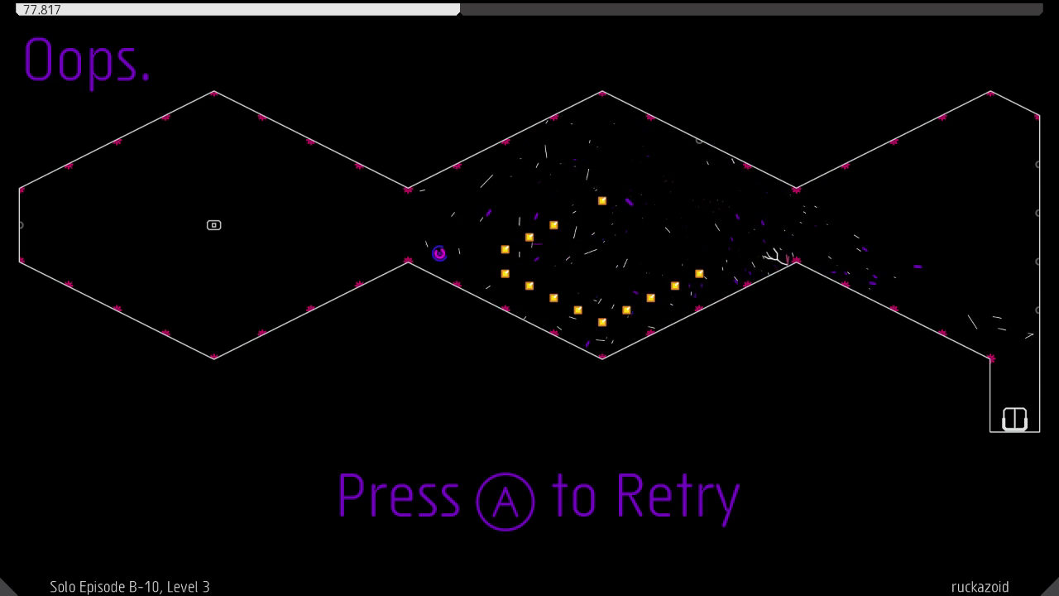
Retry, wall-jump into the gold diamond, collect its gold and touch the exit switch
key("space")
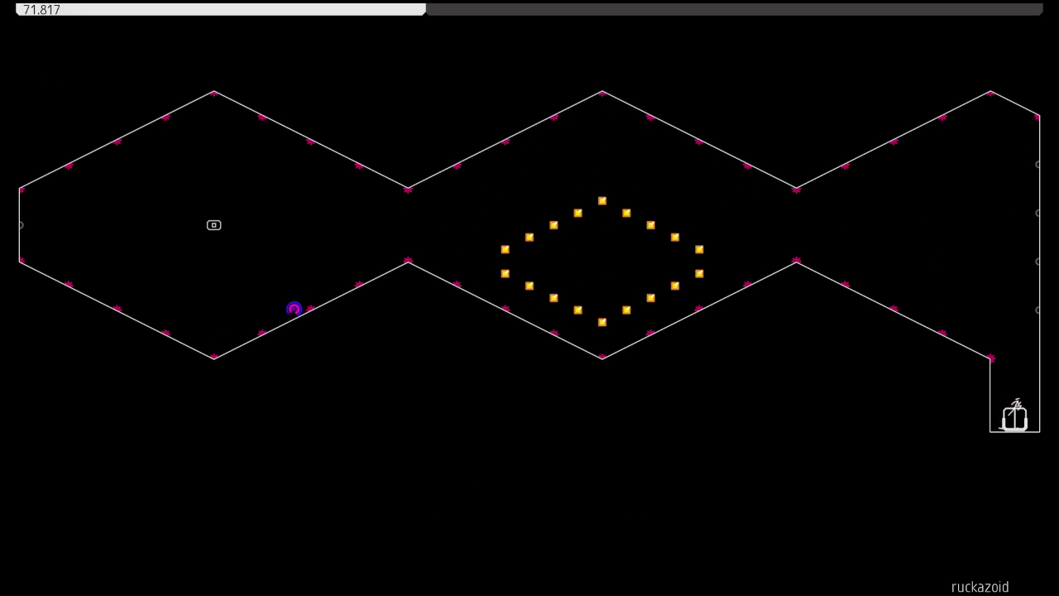
key("space")
key("space")
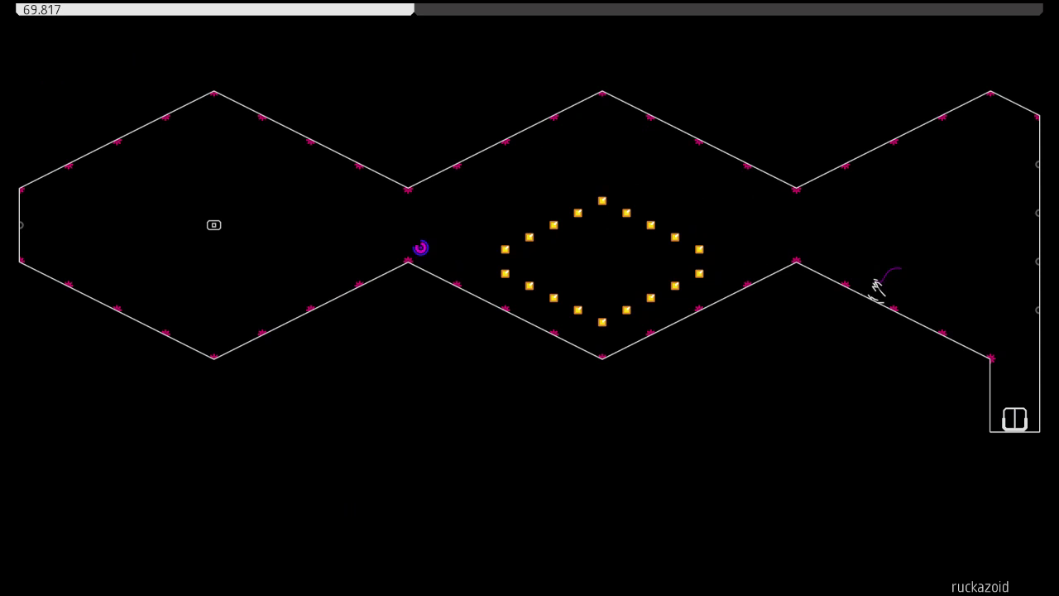
key("space")
key("Left")
key("space")
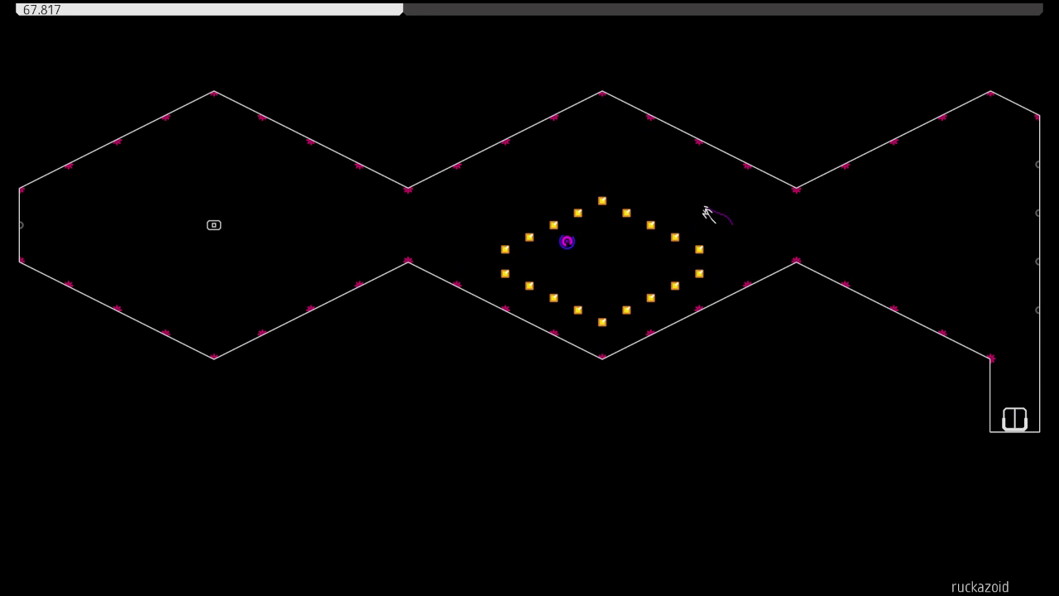
key("space")
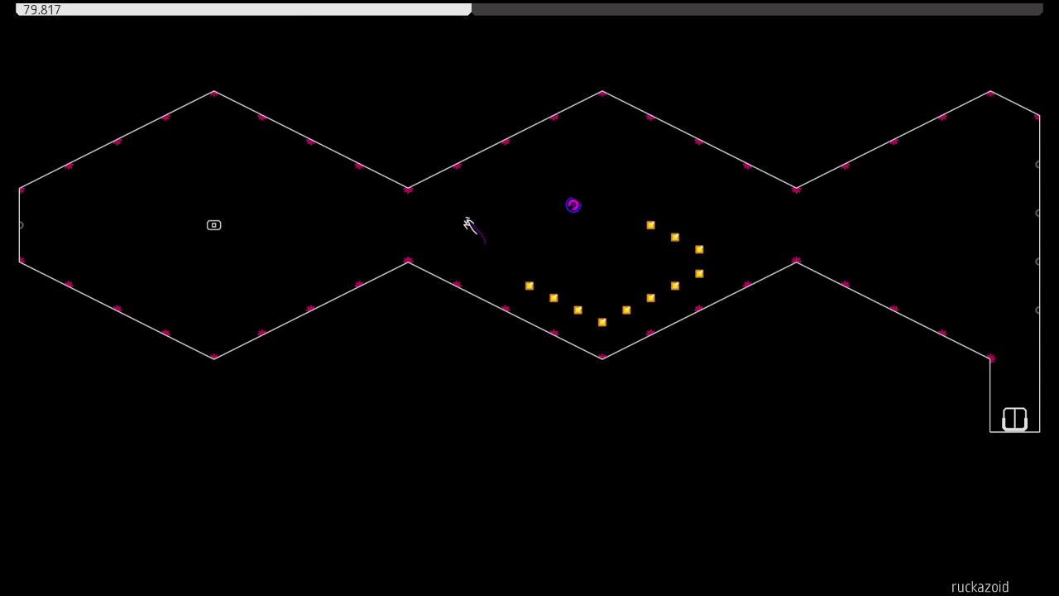
key("Left")
key("space")
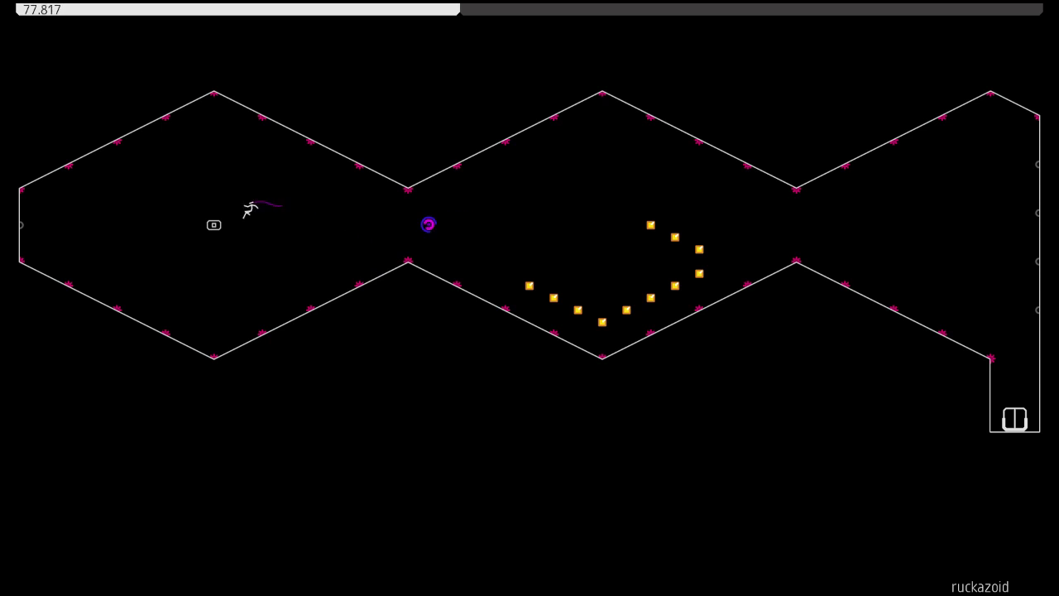
key("Right")
key("space")
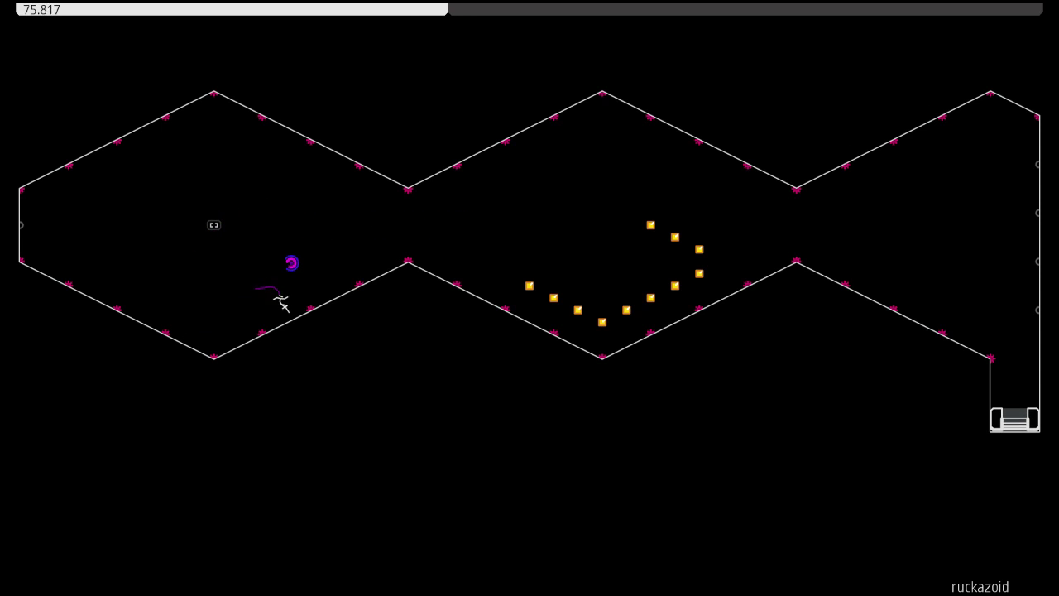
Retry, wall-jumping left through the central diamond until a drone kill
key("space")
key("space")
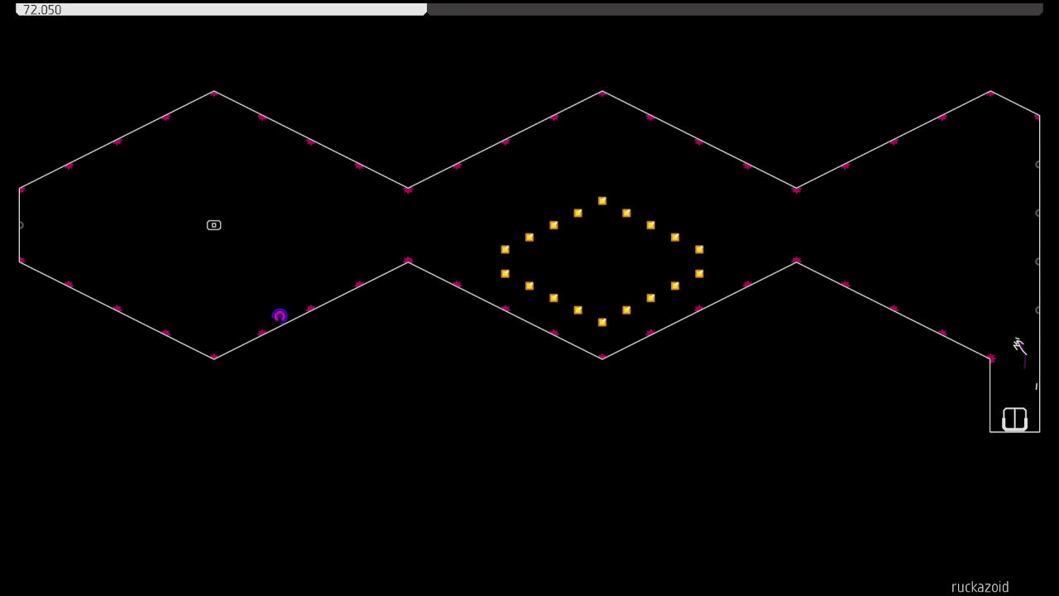
key("space")
key("Left")
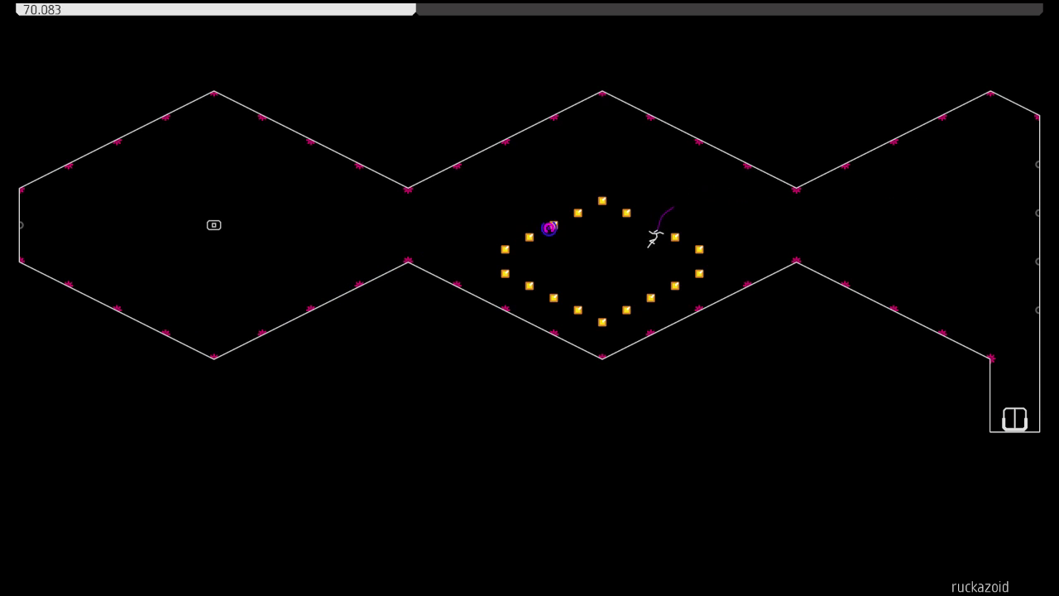
key("space")
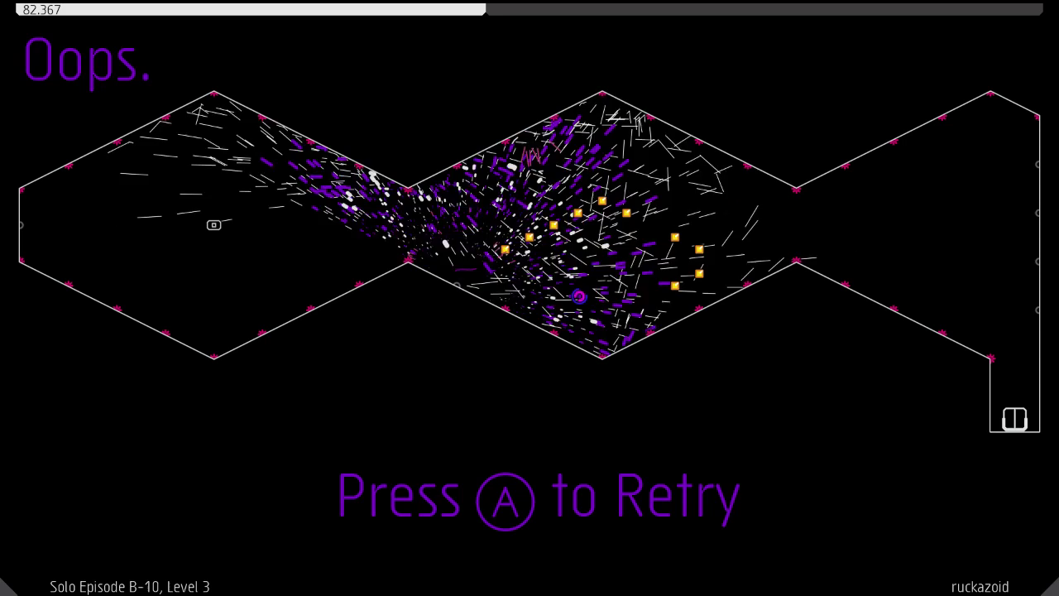
key("space")
key("space")
key("space")
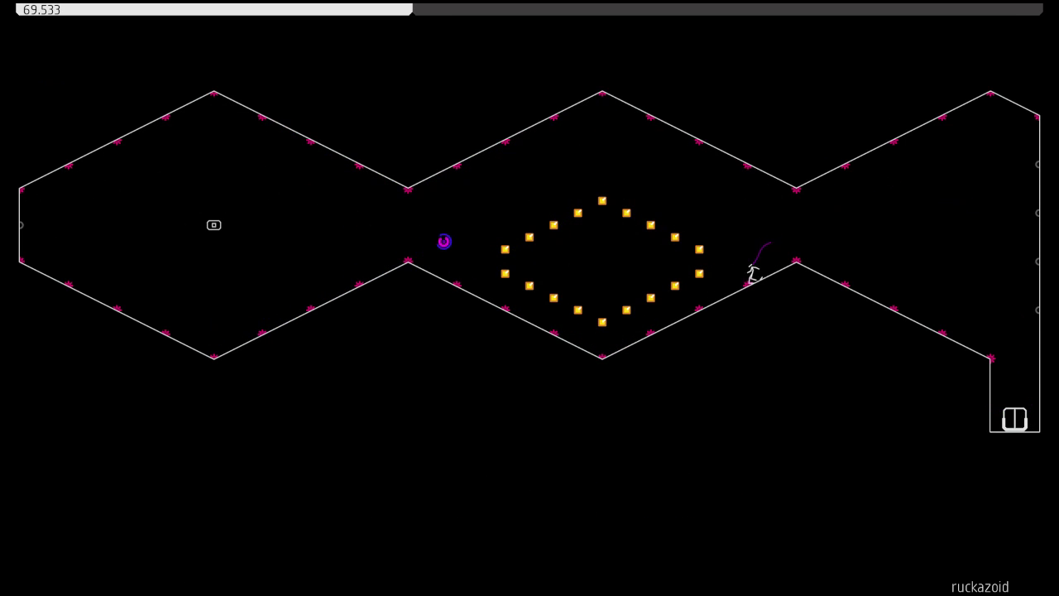
Restart and collect the gold on the right and left sides of the diamonds
key("space")
key("space")
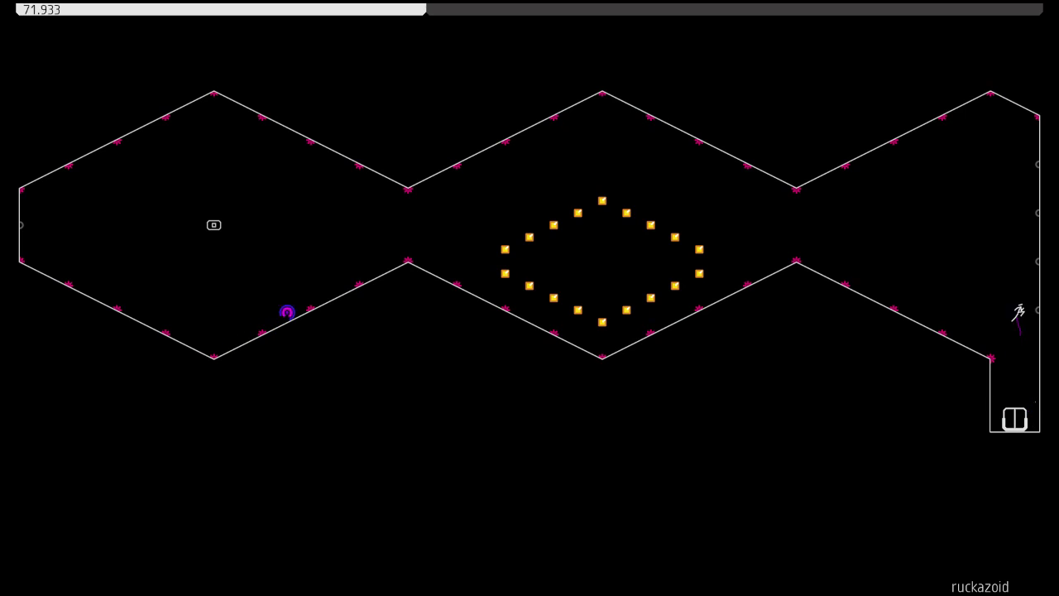
key("Left")
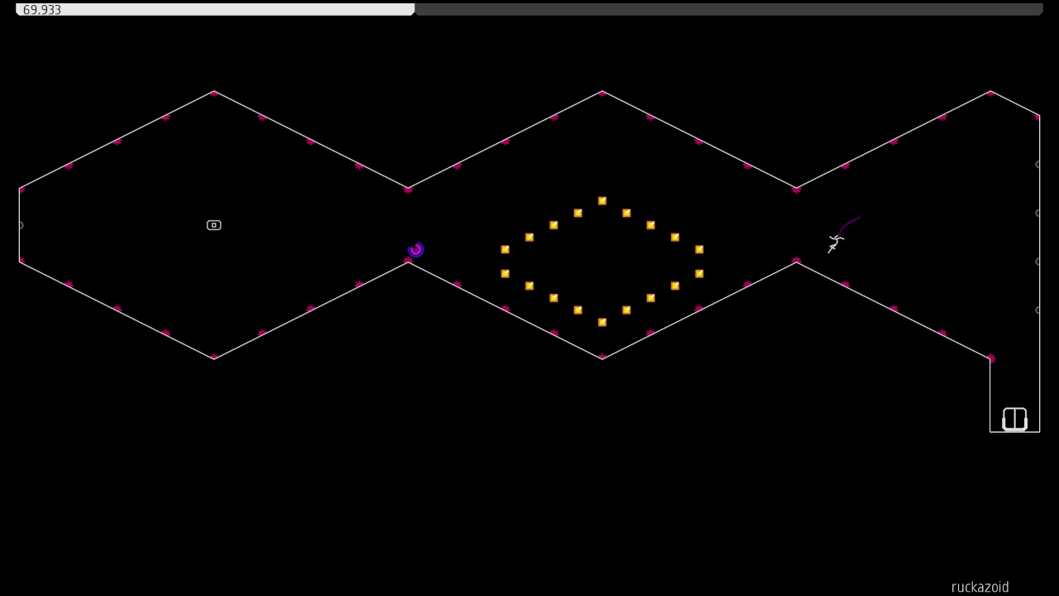
key("Left")
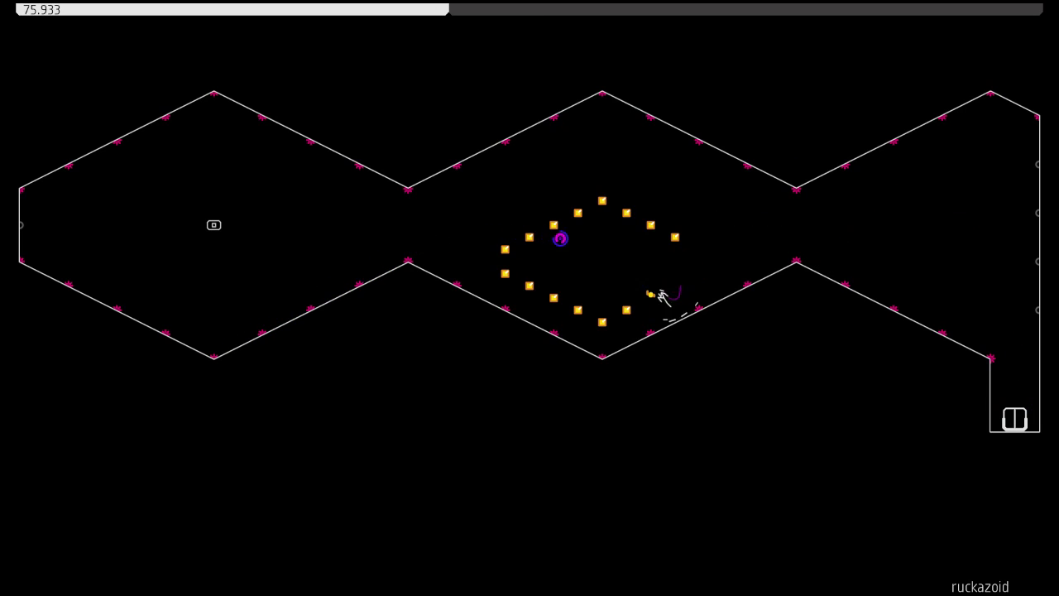
key("Left")
key("space")
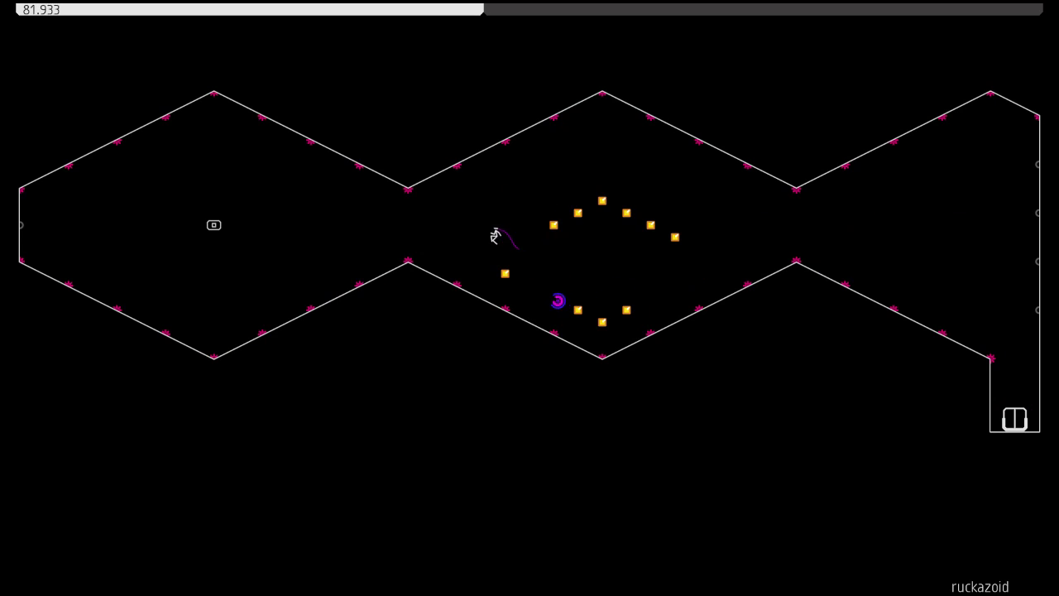
key("Left")
key("space")
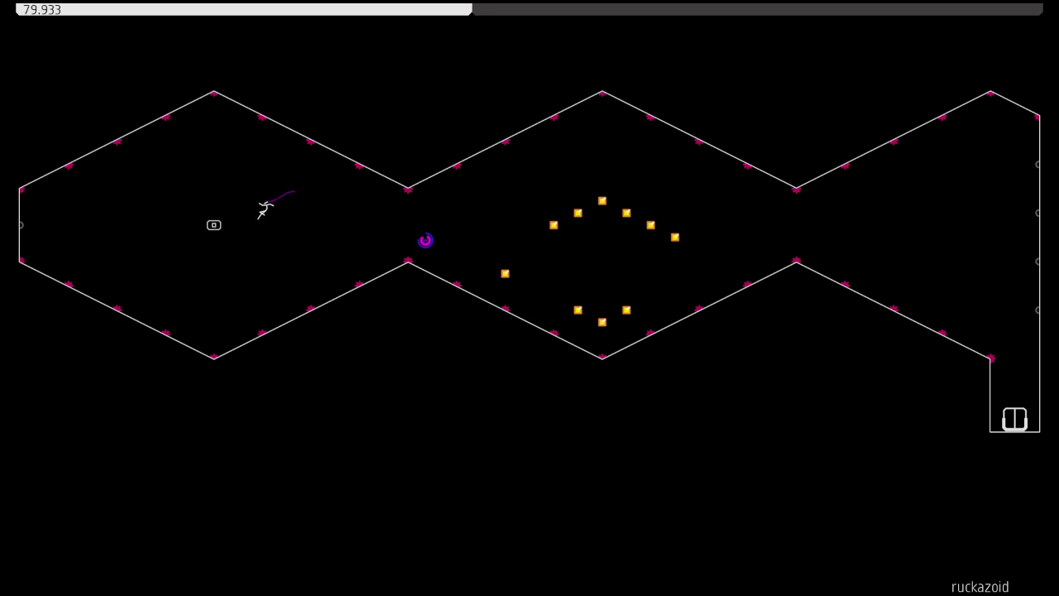
Touch the exit switch, grab the right diamond's bottom gold, and jump over the peak to the exit
key("Right")
key("space")
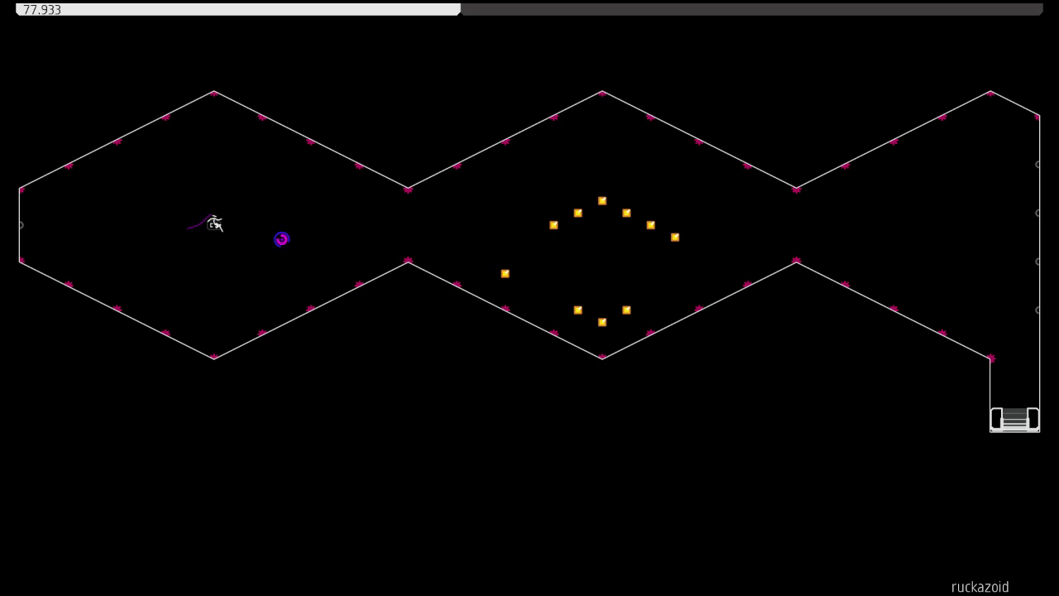
key("Right")
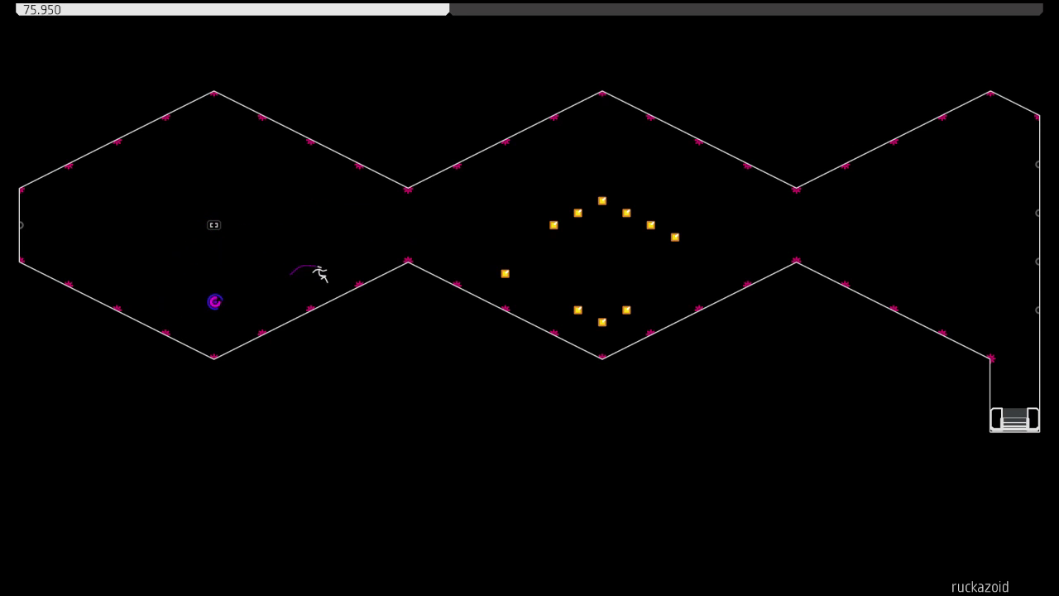
key("Right")
key("space")
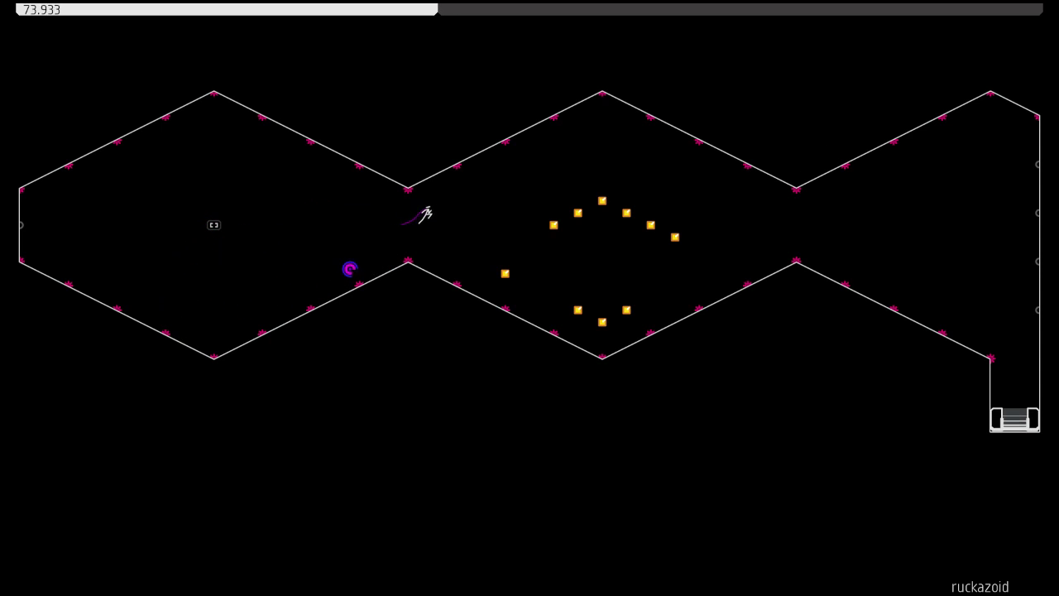
key("Right")
key("space")
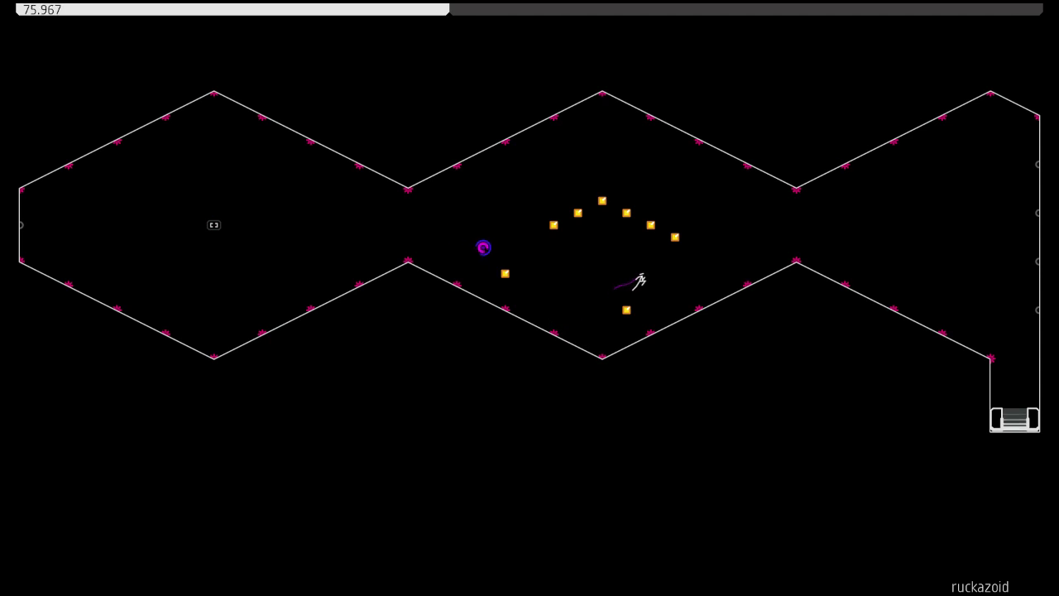
key("Right")
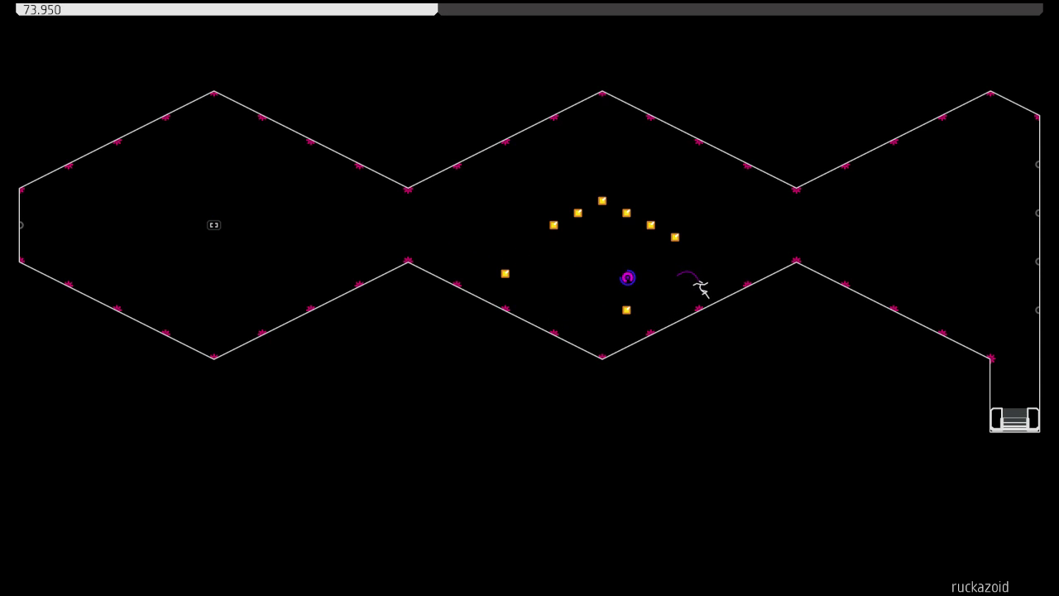
key("space")
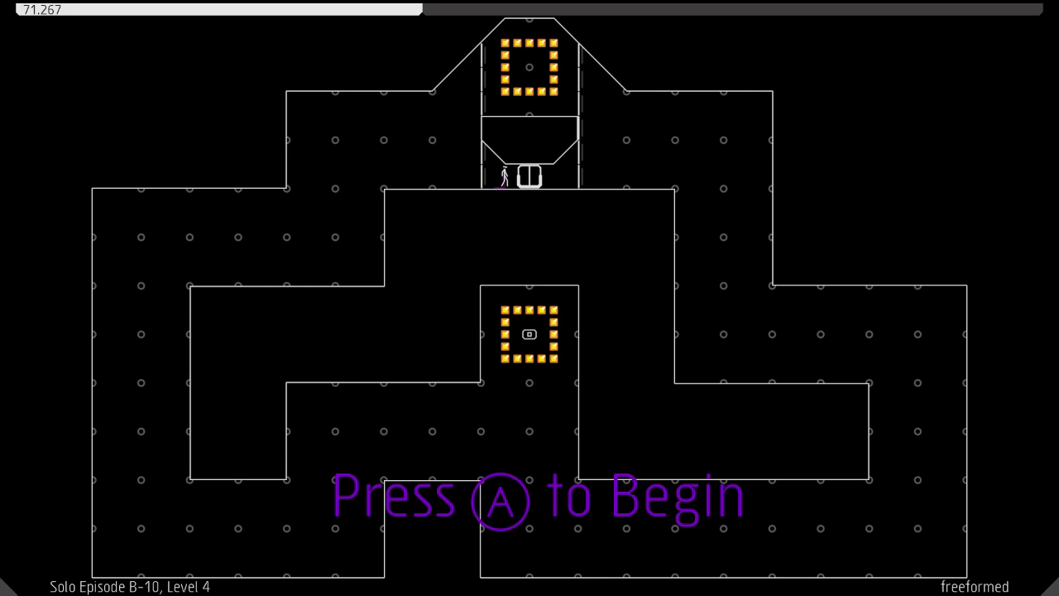
Play 'freeformed', retry once, hit the switch, then wall-jump up into the exit door
key("Right")
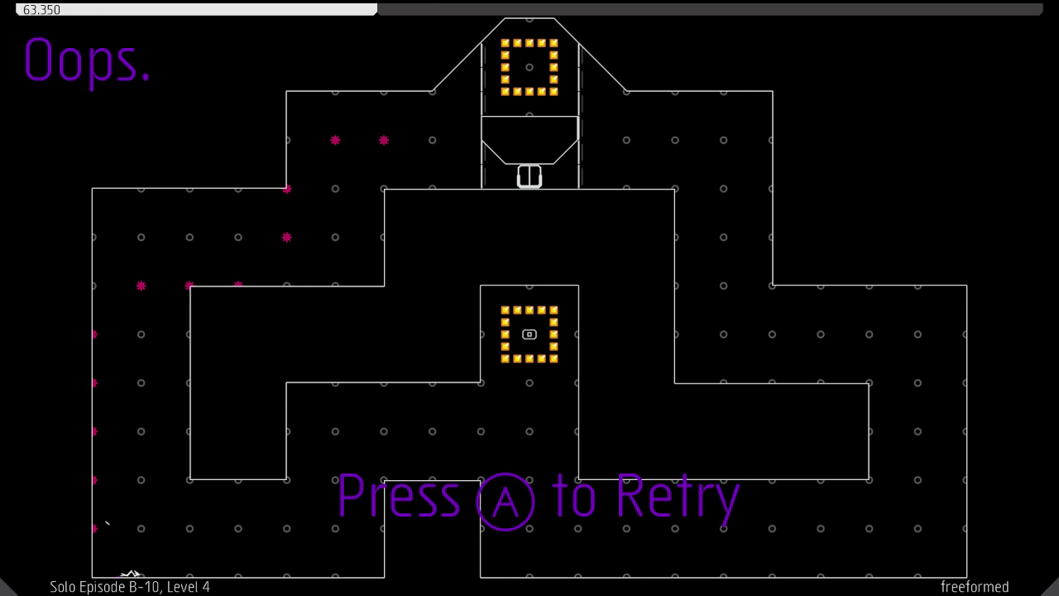
key("z")
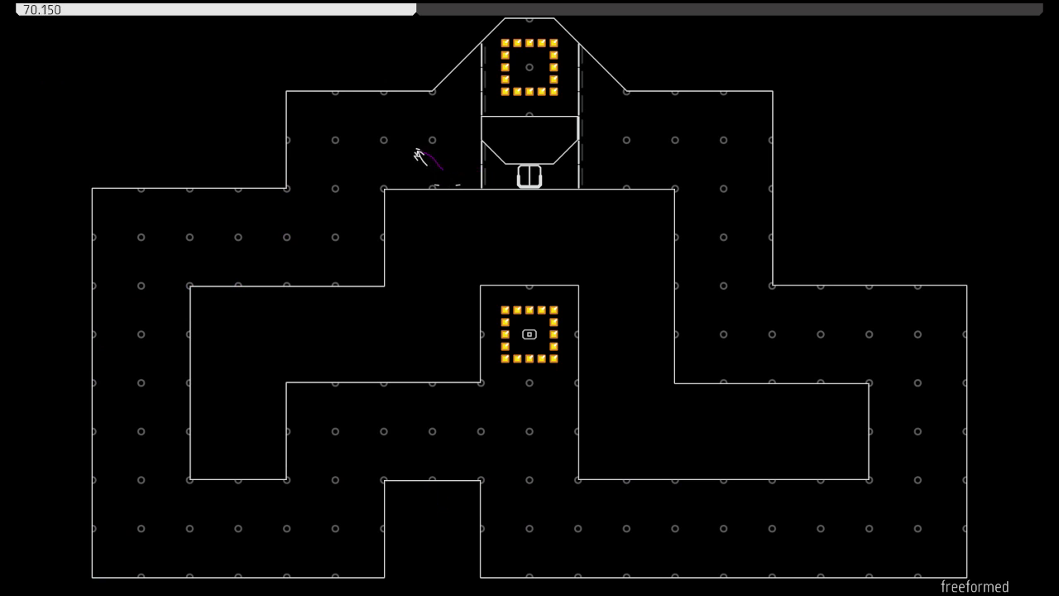
key("Left")
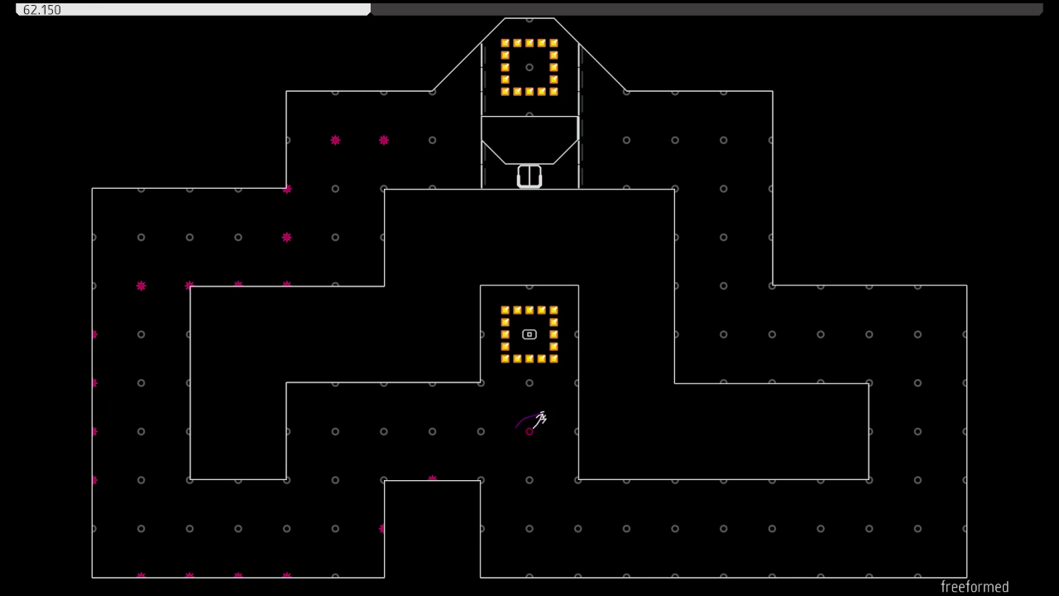
key("Left")
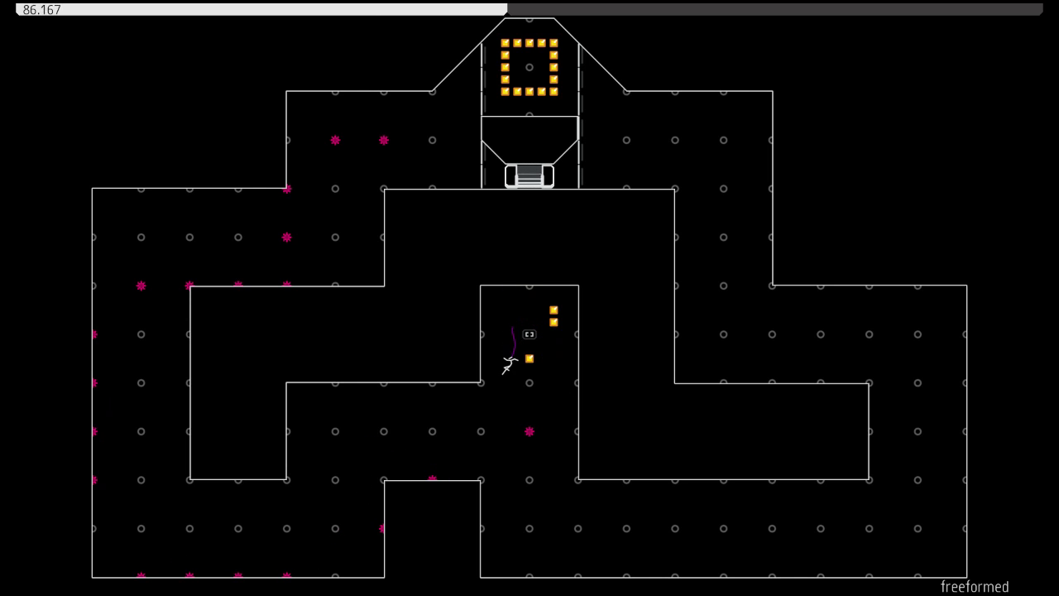
key("Right")
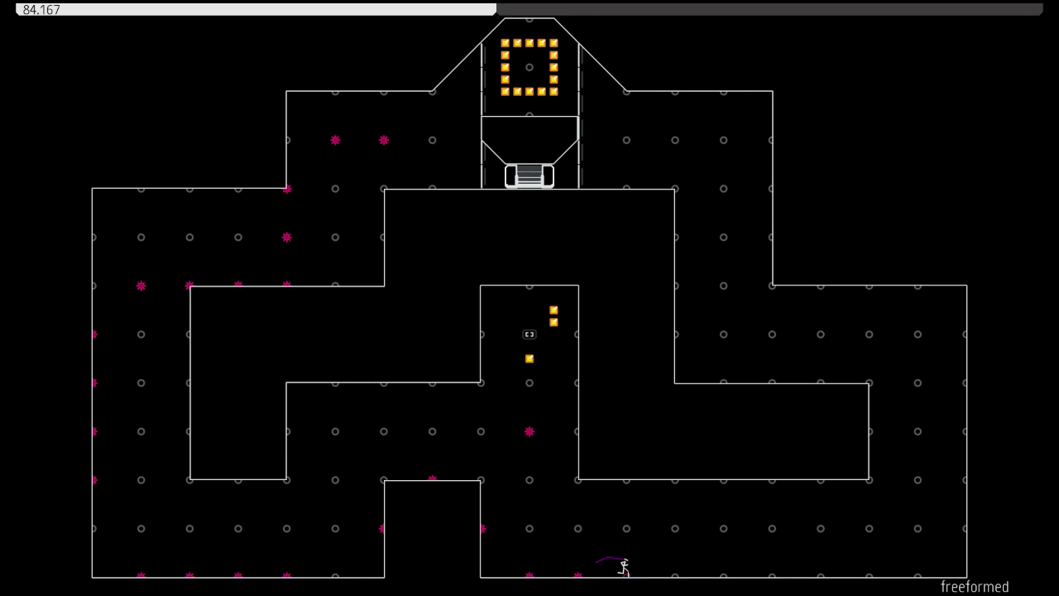
key("z")
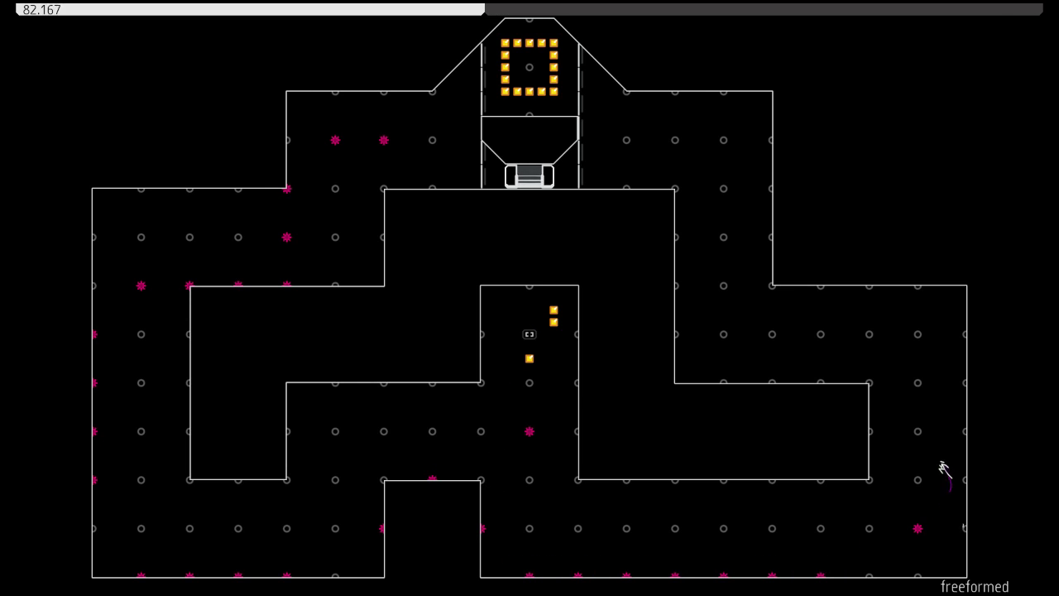
key("Left")
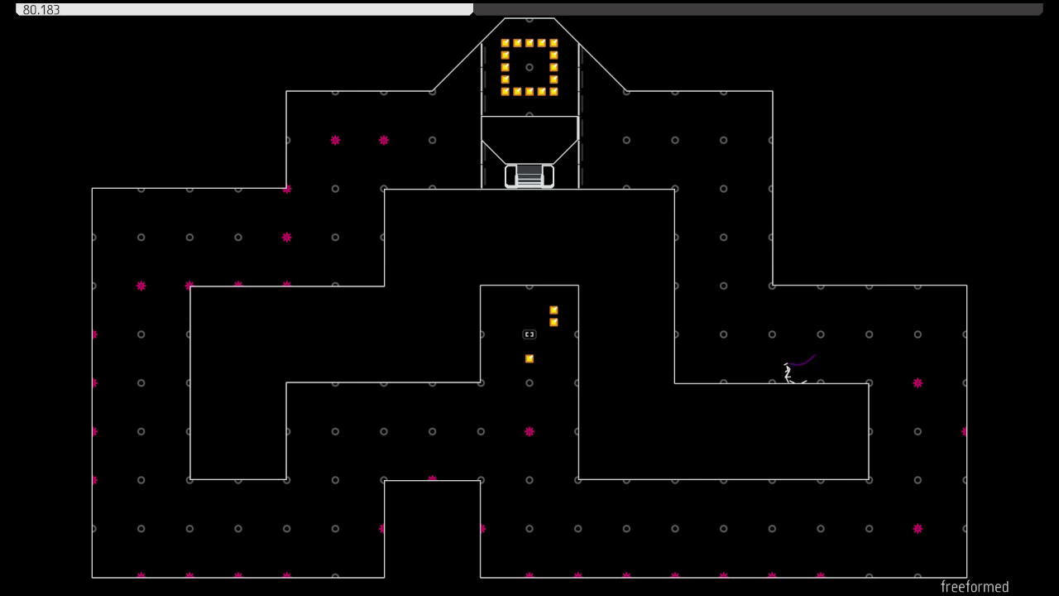
key("z")
key("Left")
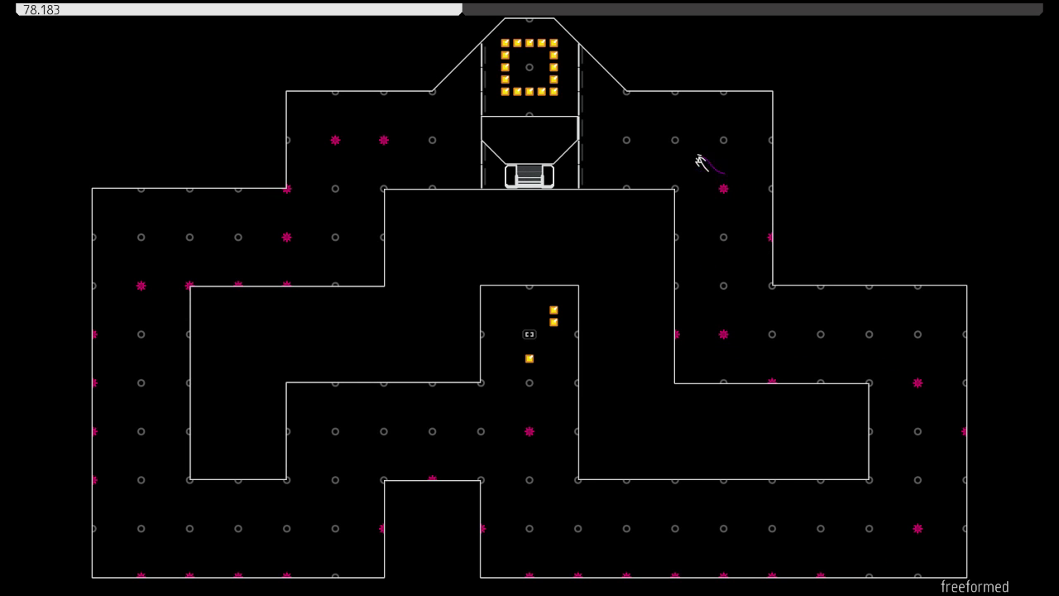
key("Left")
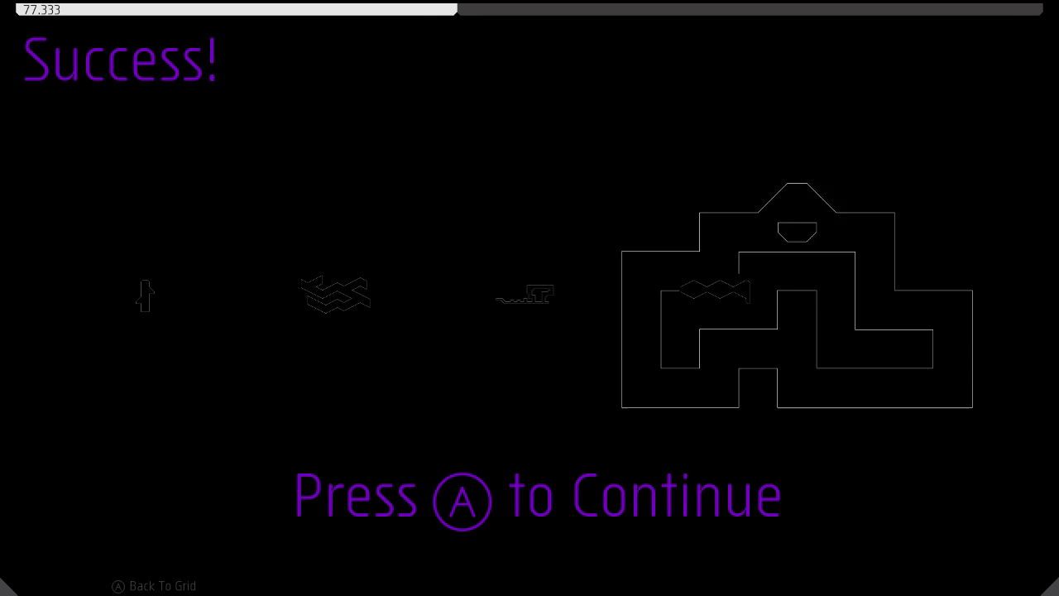
Continue past the B-10 Success summary to the episode grid showing 77.333
key("z")
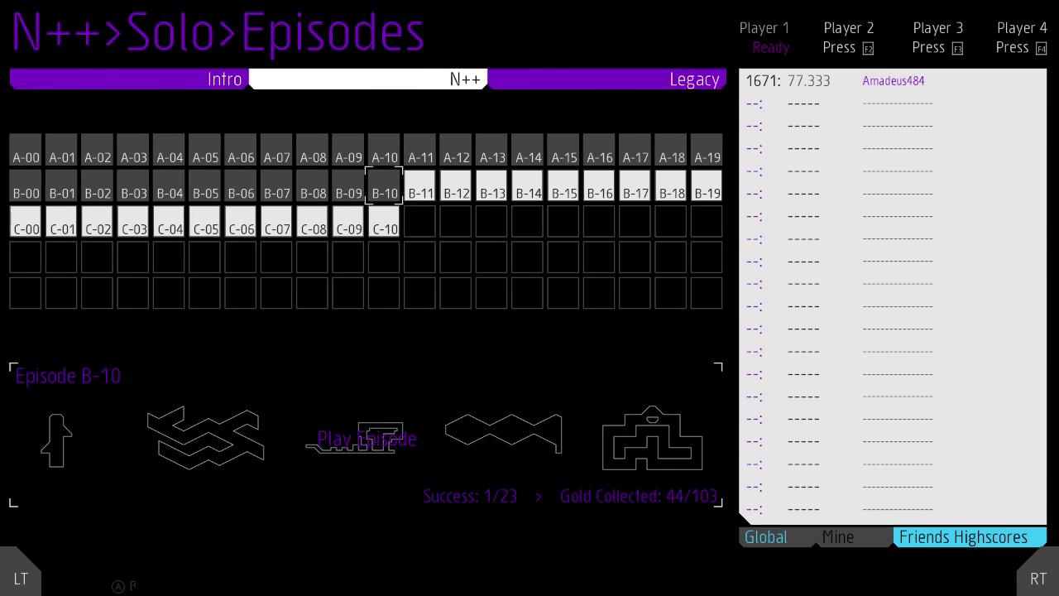